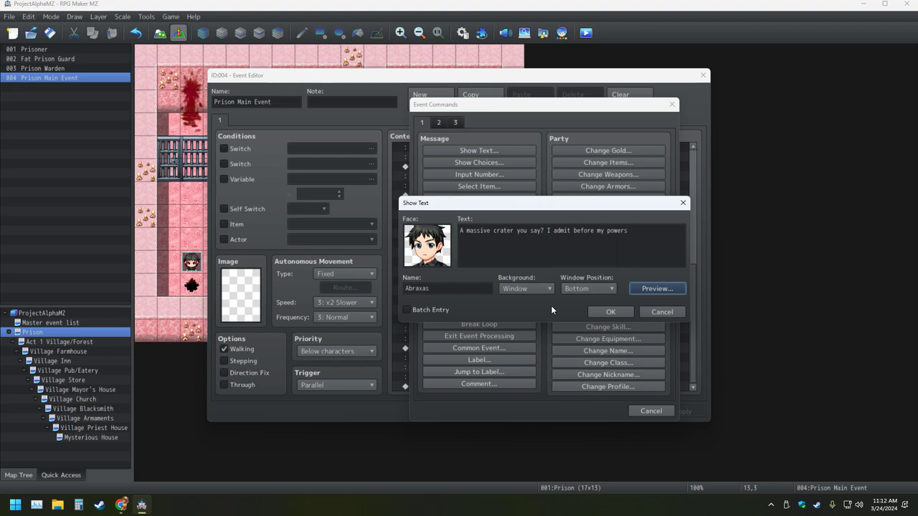
Step: Reword Abraxas's message to "A massive crater you say? I do admit before my", preview the line fit, and begin the second line with "poweres wained"
click(648, 289)
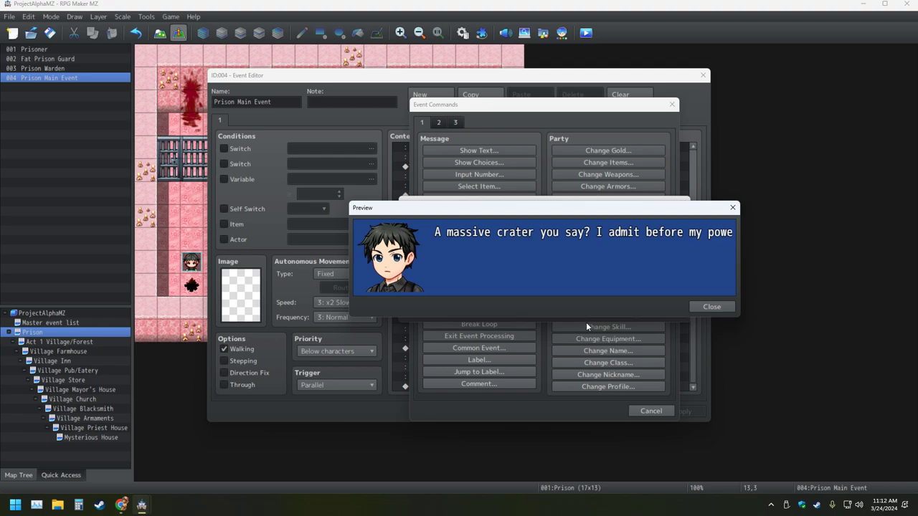
click(711, 307)
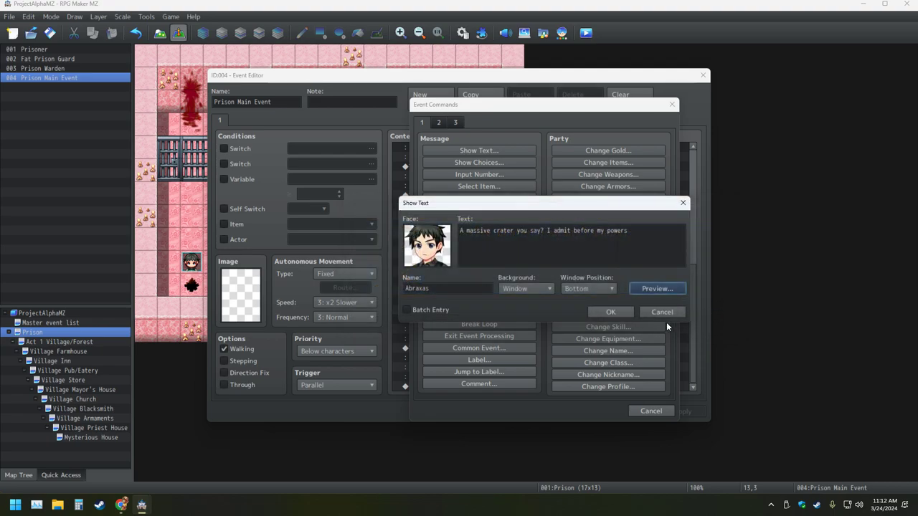
click(628, 230)
key(BackSpace)
key(BackSpace)
key(BackSpace)
key(BackSpace)
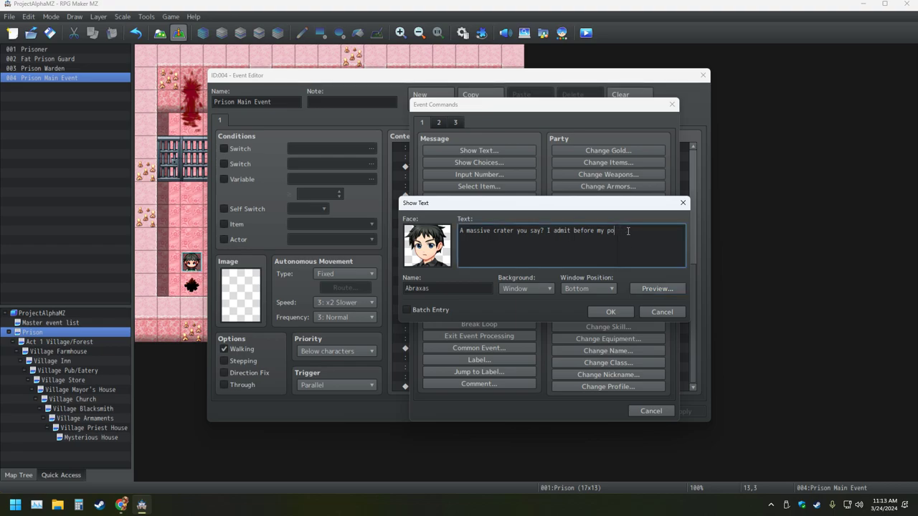
key(BackSpace)
key(BackSpace)
text(do)
click(666, 291)
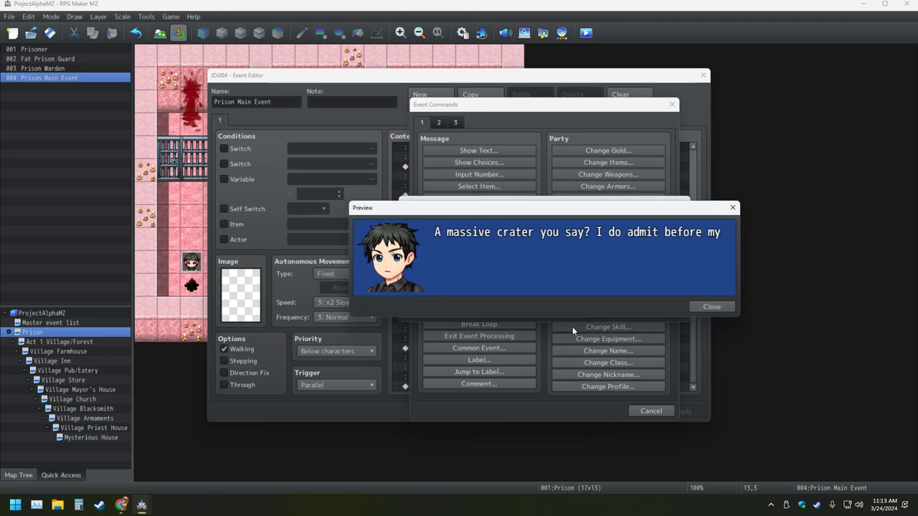
click(715, 308)
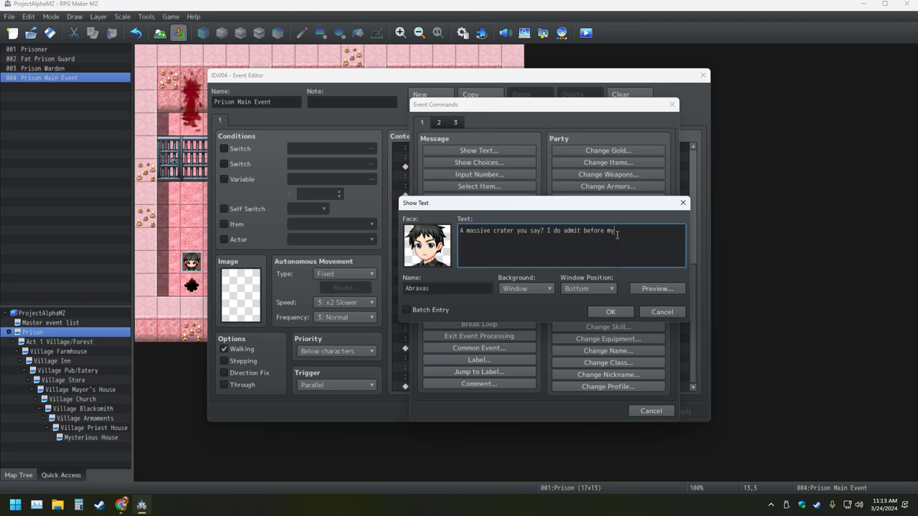
text(poweres wained)
Step: Copy "wained" from the message, look up its spelling in the web browser, and return to RPG Maker MZ
key(shift+Left)
key(shift+Left)
key(shift+Left)
key(shift+Left)
key(shift+Left)
key(shift+Left)
key(ctrl+c)
key(alt+Tab)
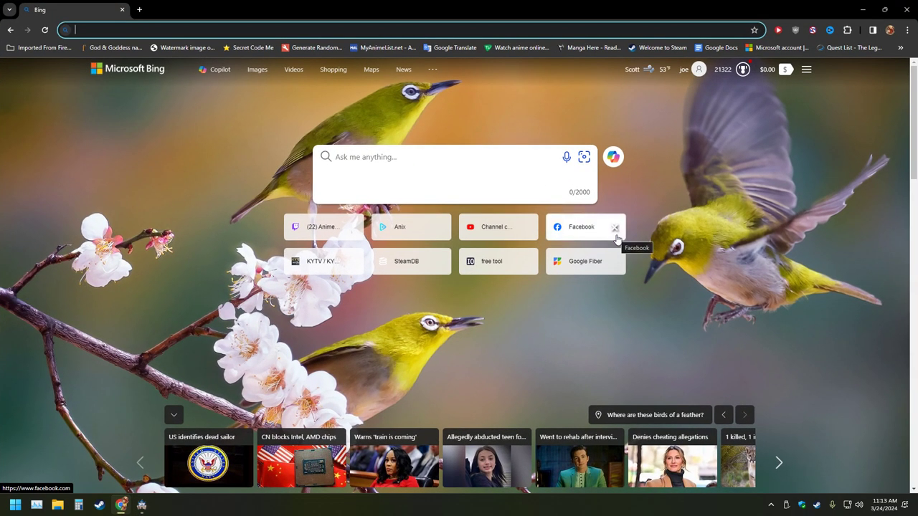
key(ctrl+v)
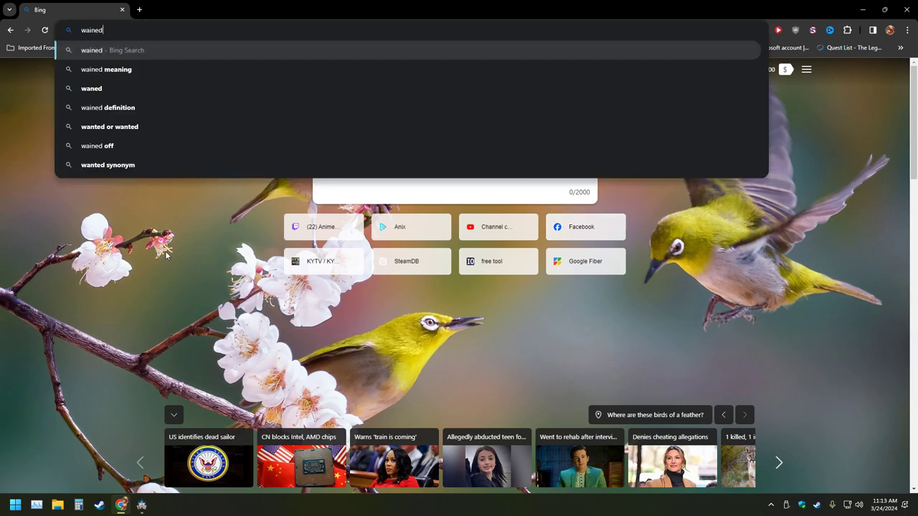
click(187, 265)
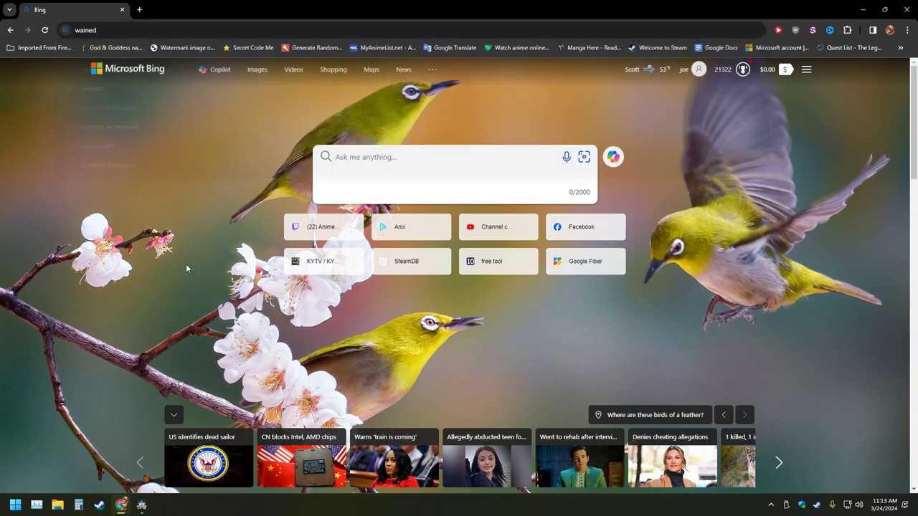
key(alt+Tab)
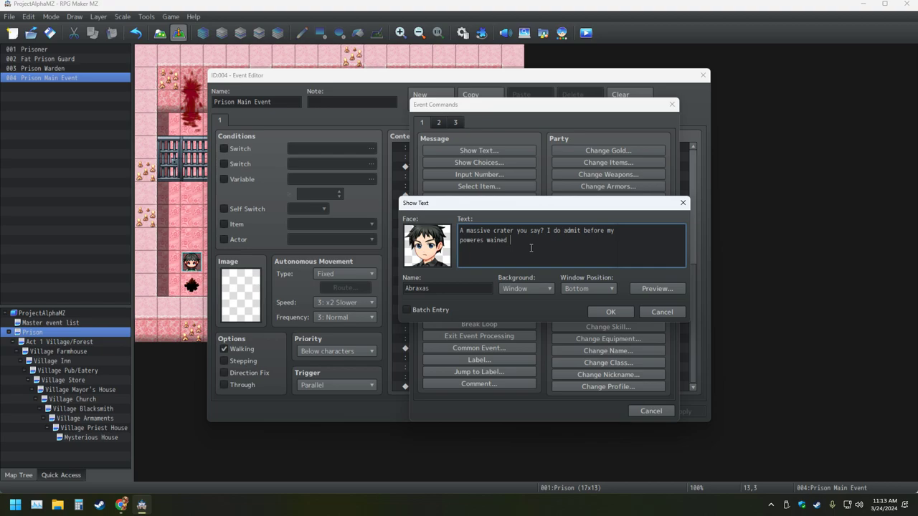
Step: Finish Abraxas's message with "I could do such damage." and add it to the event
text(I could make a)
key(BackSpace)
key(BackSpace)
key(BackSpace)
key(BackSpace)
key(BackSpace)
text(do such damage.)
click(615, 312)
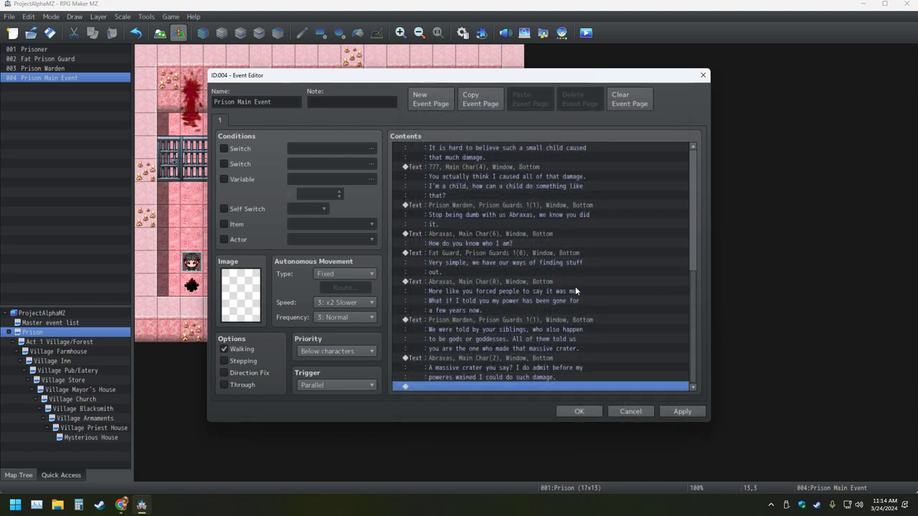
Step: Create a Show Text command after the last message, with the red-haired face from Prison Guards 1 and the name Fat Guard
double_click(440, 388)
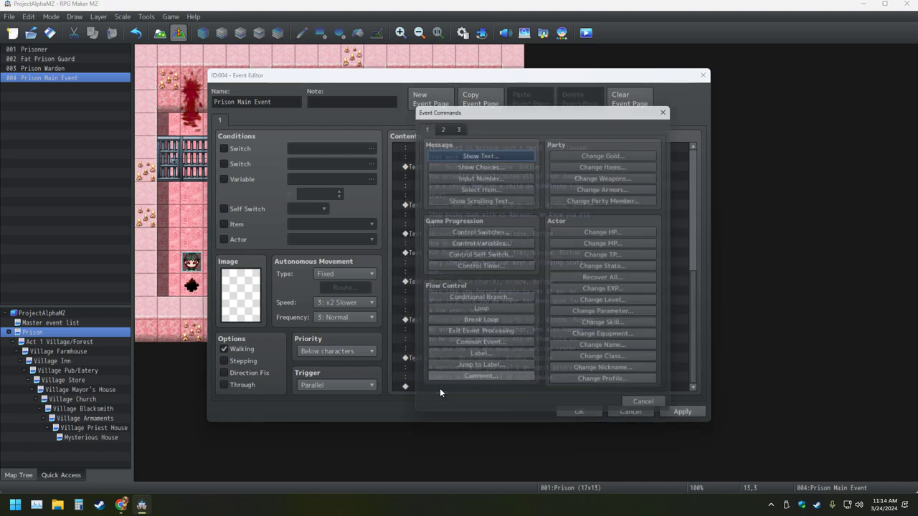
click(494, 150)
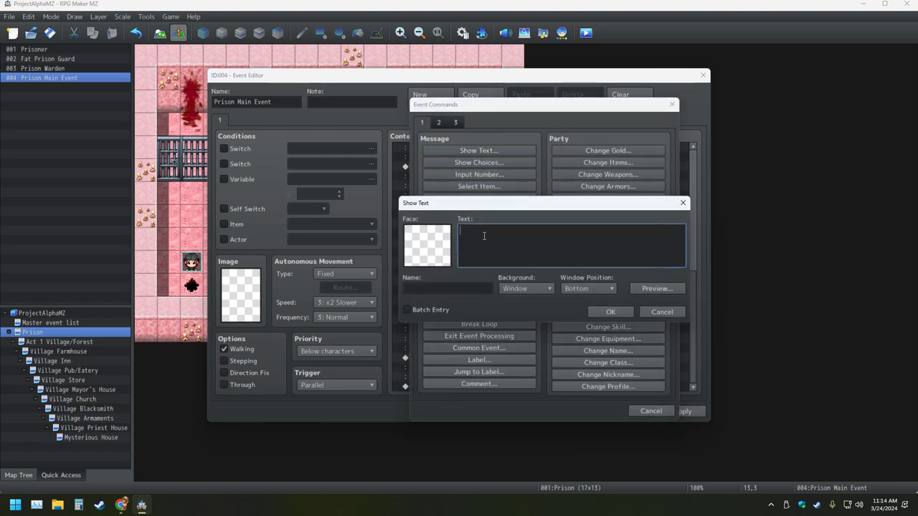
double_click(439, 241)
click(429, 205)
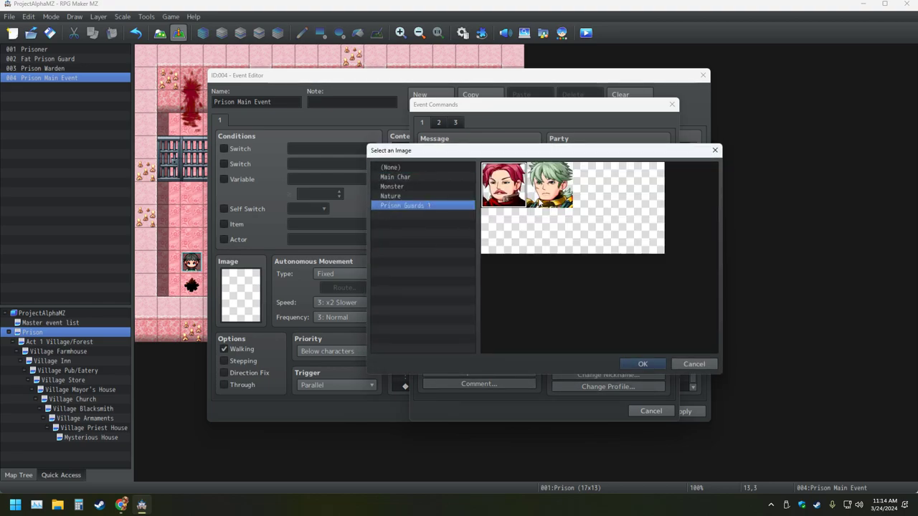
double_click(510, 195)
click(468, 288)
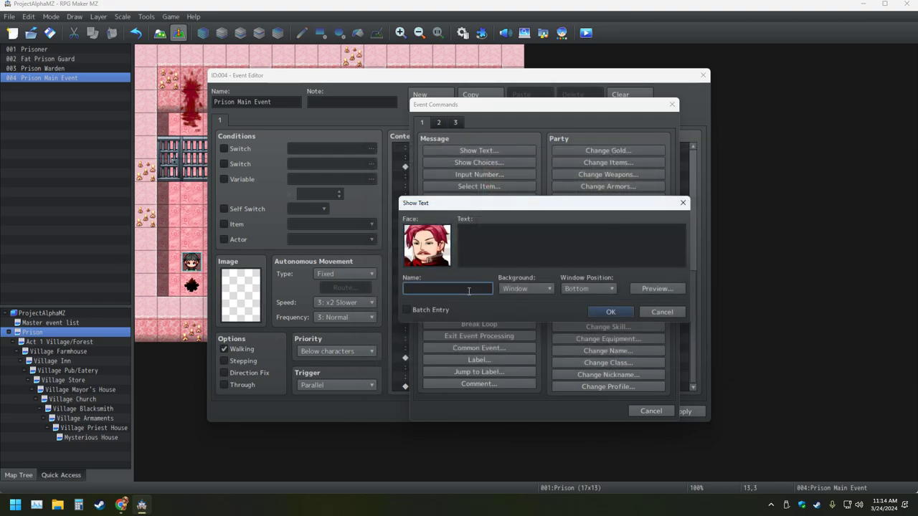
text(Fat Guard)
click(506, 267)
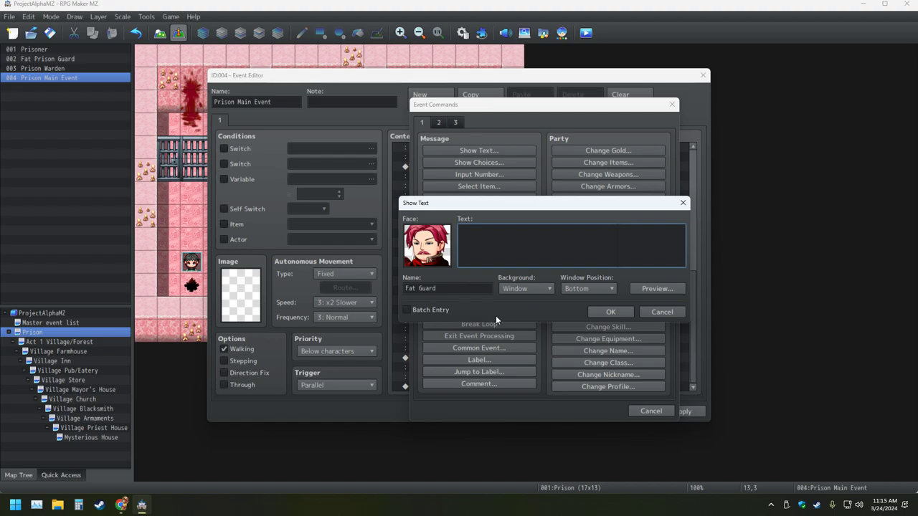
text(FFFFFFFFFFFF)
key(BackSpace)
key(BackSpace)
key(BackSpace)
key(BackSpace)
key(BackSpace)
key(BackSpace)
key(BackSpace)
key(BackSpace)
key(BackSpace)
key(BackSpace)
key(BackSpace)
key(BackSpace)
Step: Enter the Fat Guard's message "So you do admit to doing it?" and add it to the event
text(So you do admit)
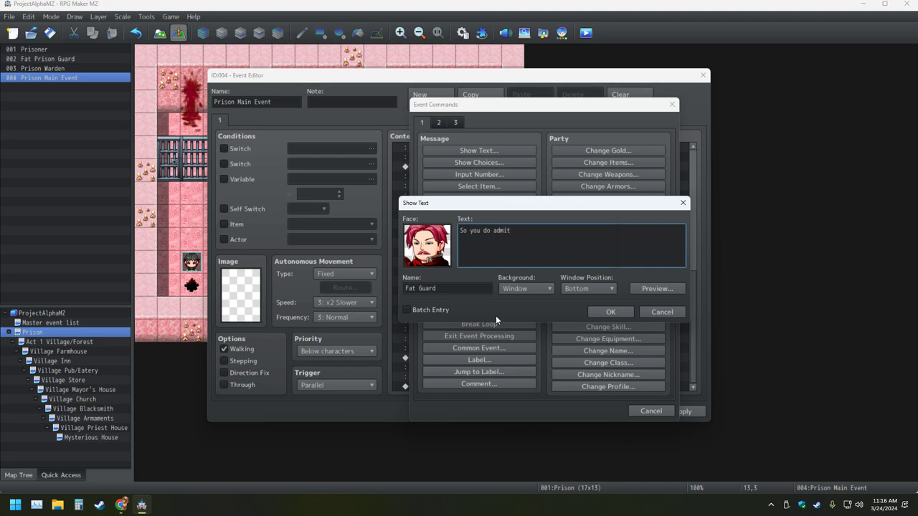
text( to doing it?)
key(ctrl+Return)
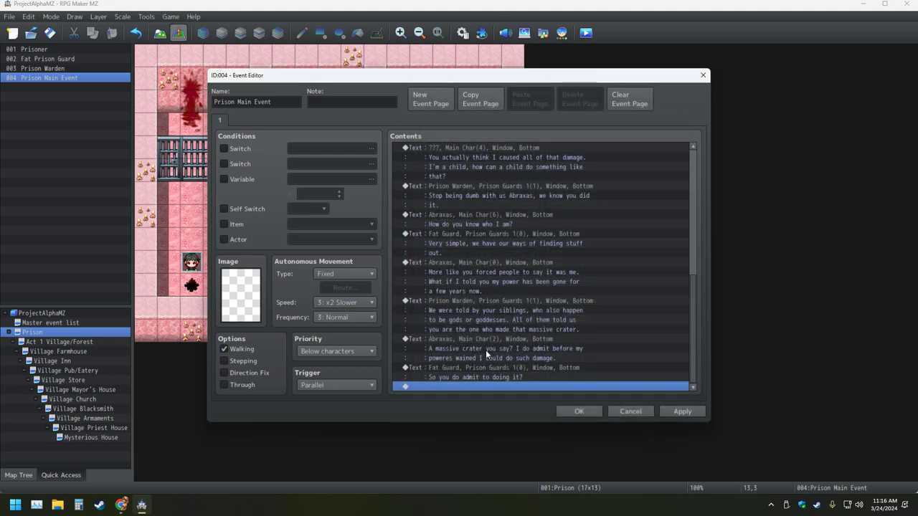
click(465, 367)
key(Insert)
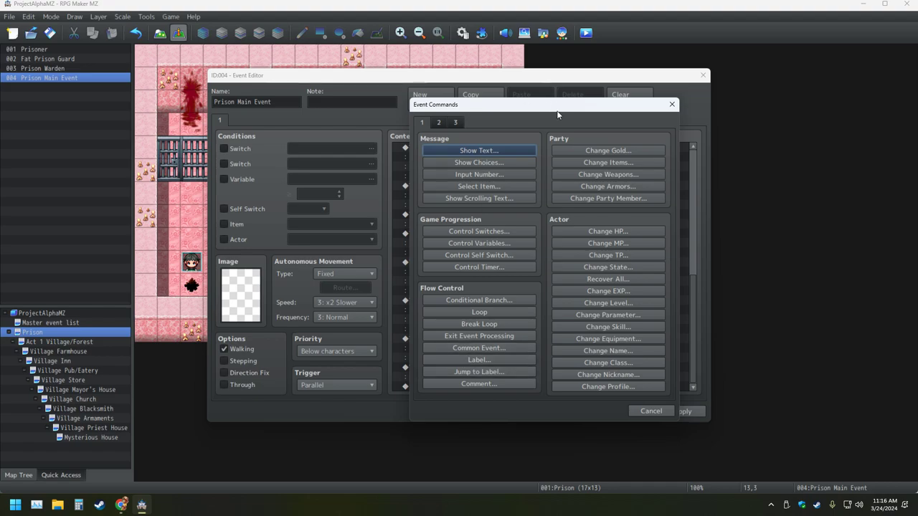
key(Escape)
key(Return)
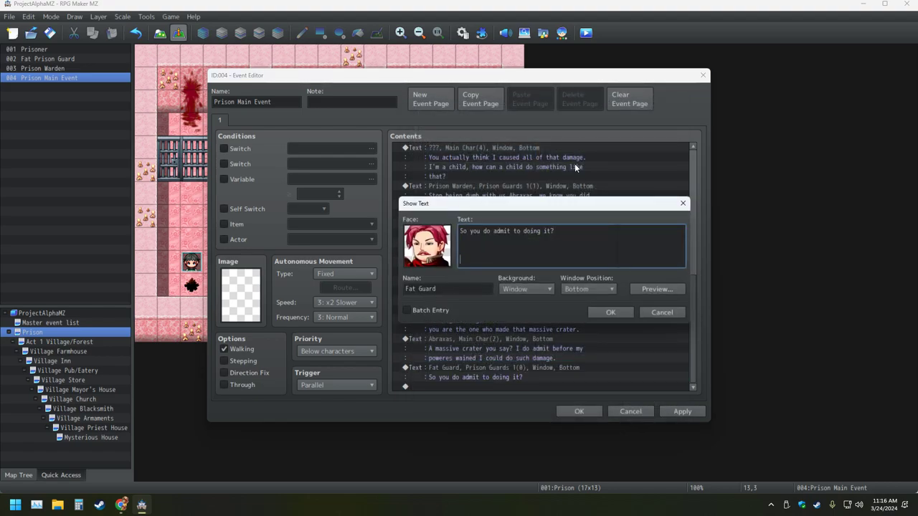
key(ctrl+Return)
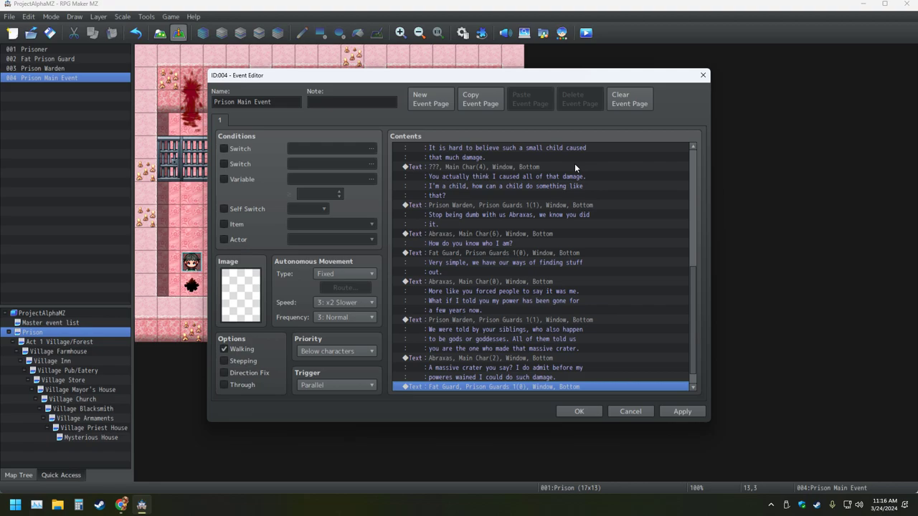
Step: Create a Show Text command at the end of the event, with the second face in Main Char's lower row and the name Abraxas
scroll(483, 316, down, 1)
double_click(423, 388)
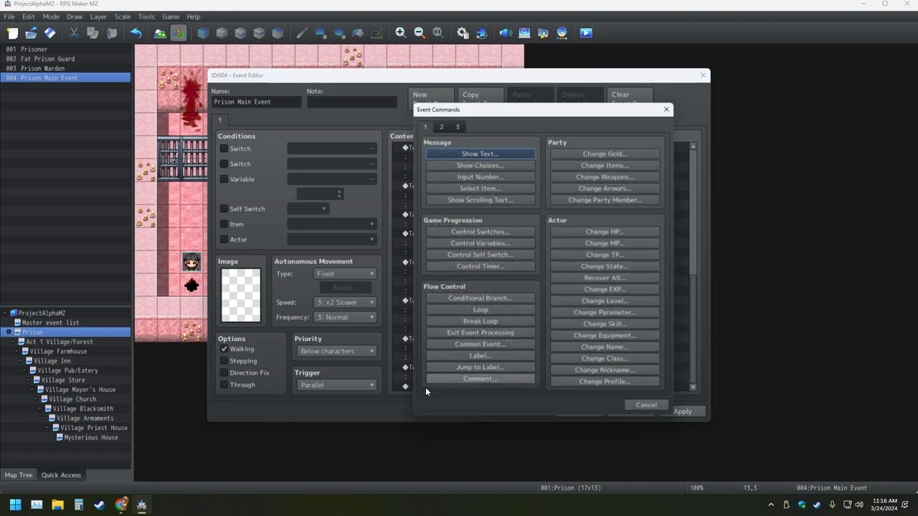
click(479, 151)
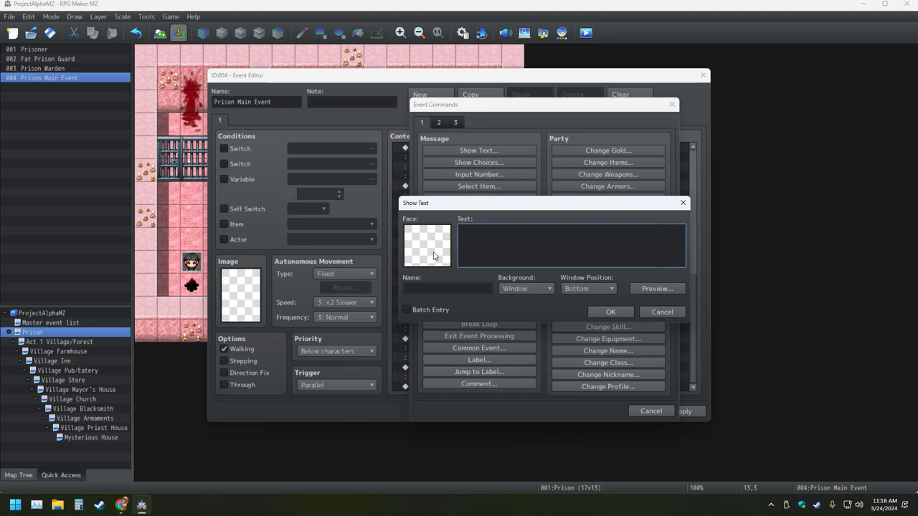
double_click(433, 251)
double_click(402, 175)
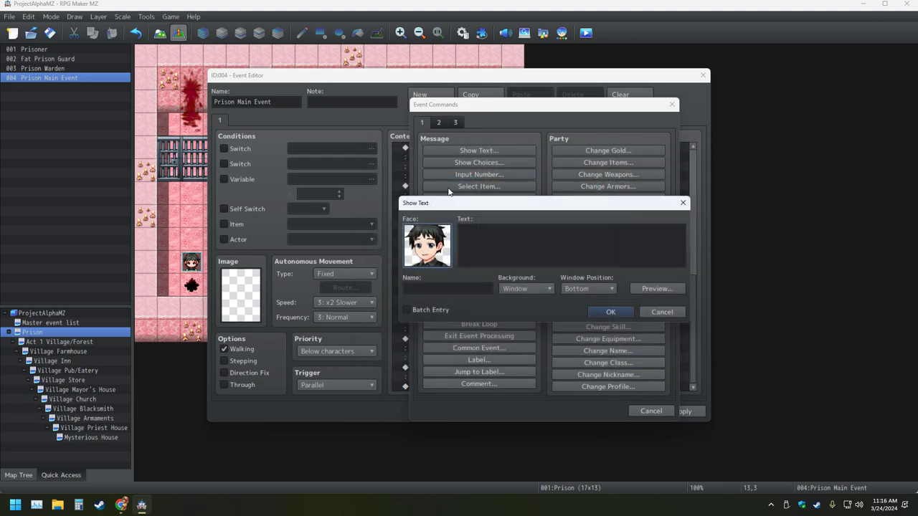
double_click(424, 245)
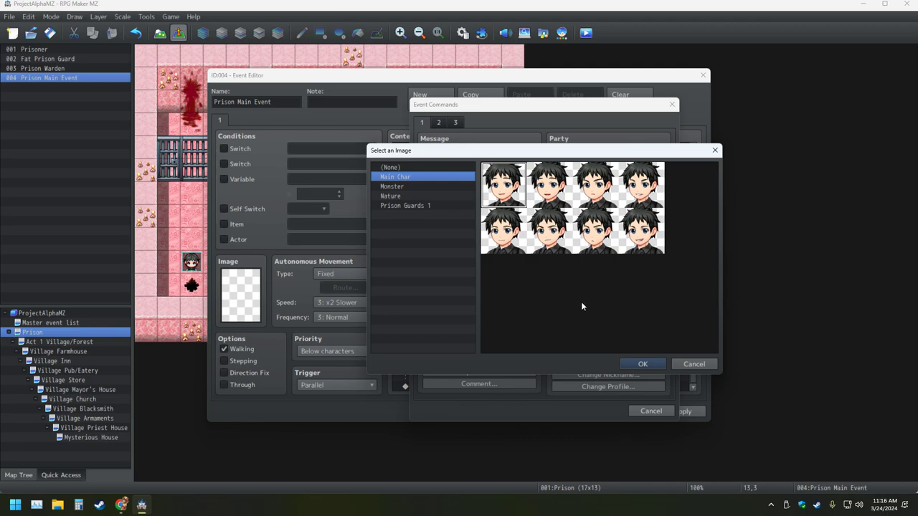
double_click(550, 242)
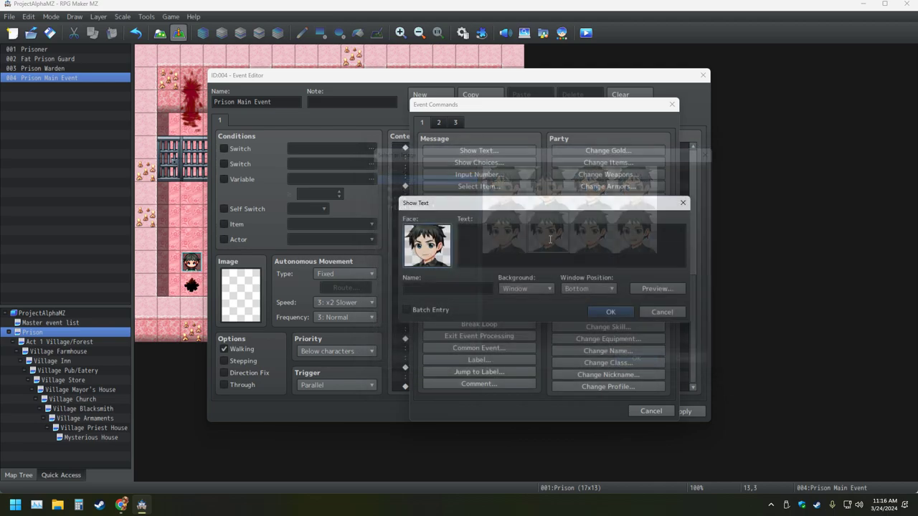
click(460, 289)
text(Abrr)
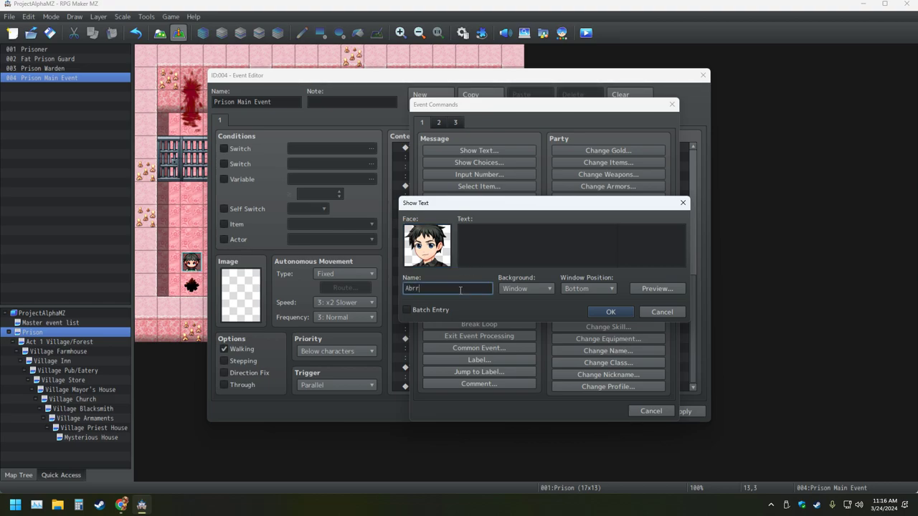
key(BackSpace)
text(axas)
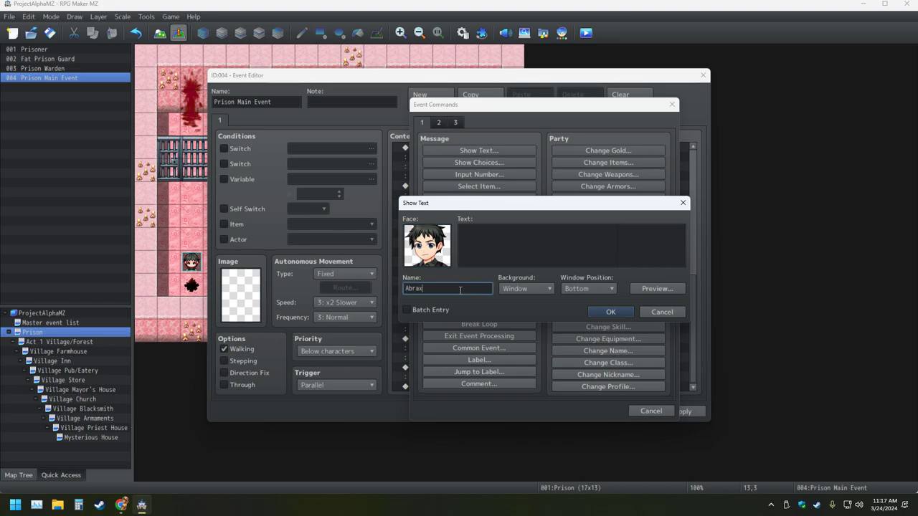
Step: Add Abraxas's message "I never addmited to anything. All I said was COULD DO IT. There is a huge difference." to the event
click(486, 250)
text(I)
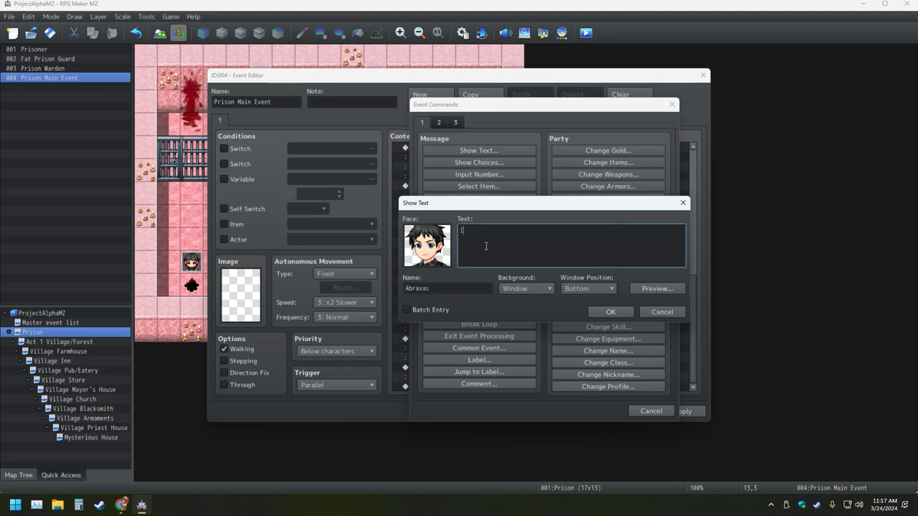
text( never ad)
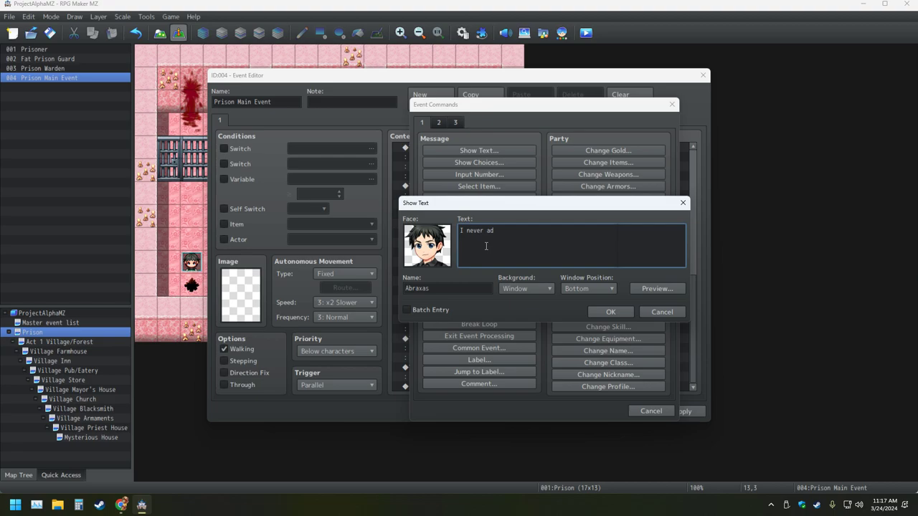
text(dmited to anything)
text(.)
text( All)
text( I said)
text( was )
text(c)
key(BackSpace)
text(Could)
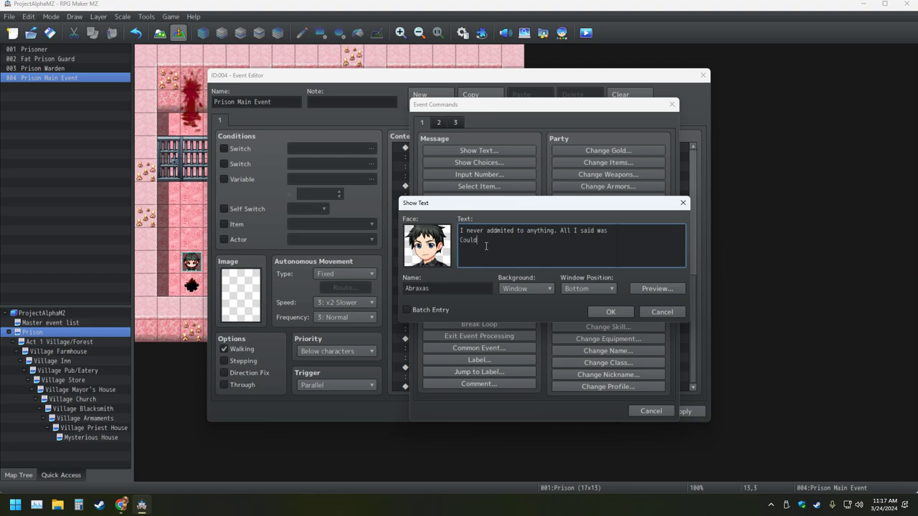
key(BackSpace)
key(BackSpace)
key(BackSpace)
key(BackSpace)
text(OULD DO IT. th)
key(BackSpace)
key(BackSpace)
text(There it)
text( a huge differenc)
click(590, 311)
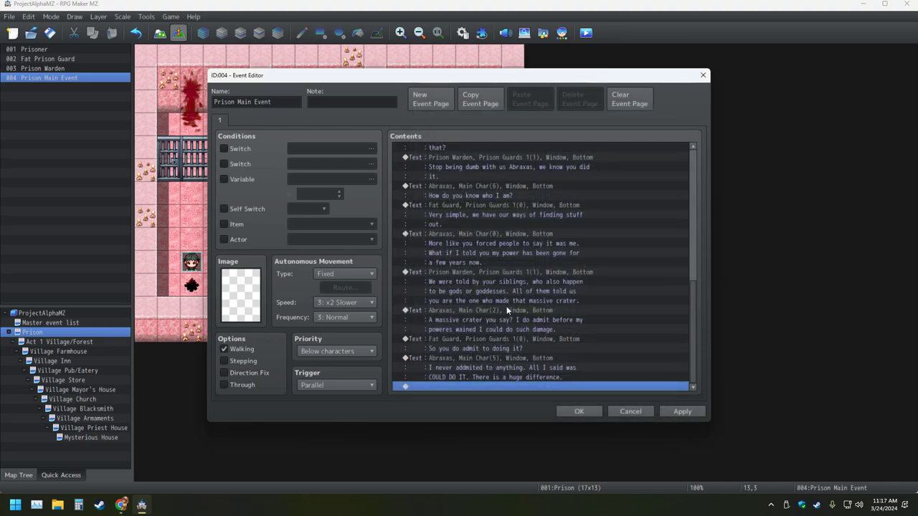
Step: Create a Show Text command after the last message, with the green-haired face from Prison Guards 1
double_click(428, 387)
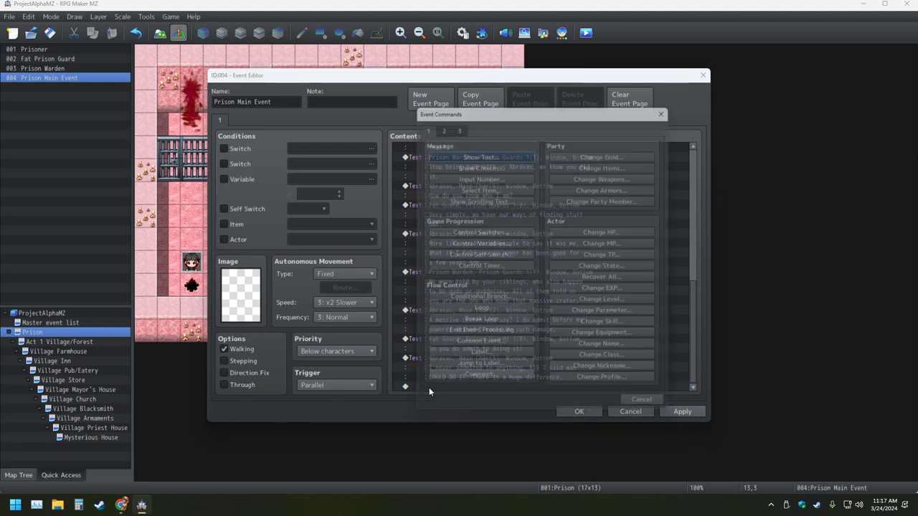
click(457, 152)
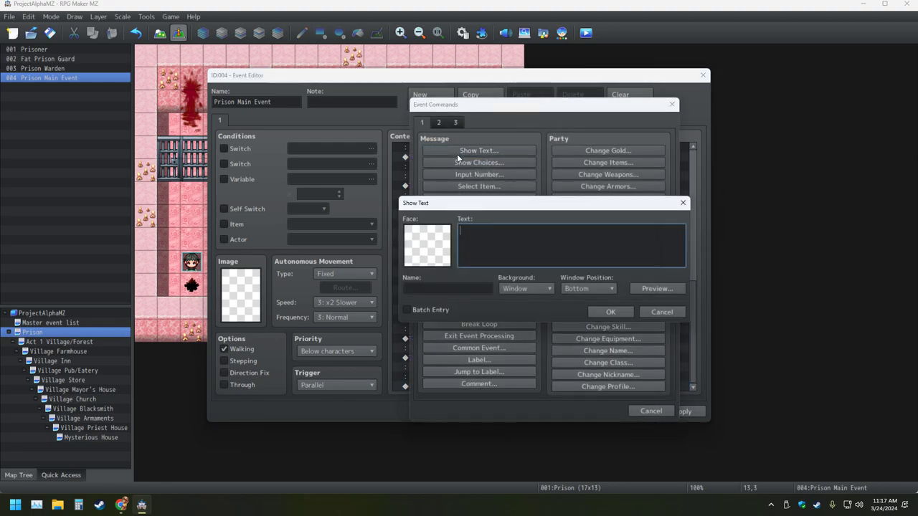
double_click(427, 245)
click(432, 207)
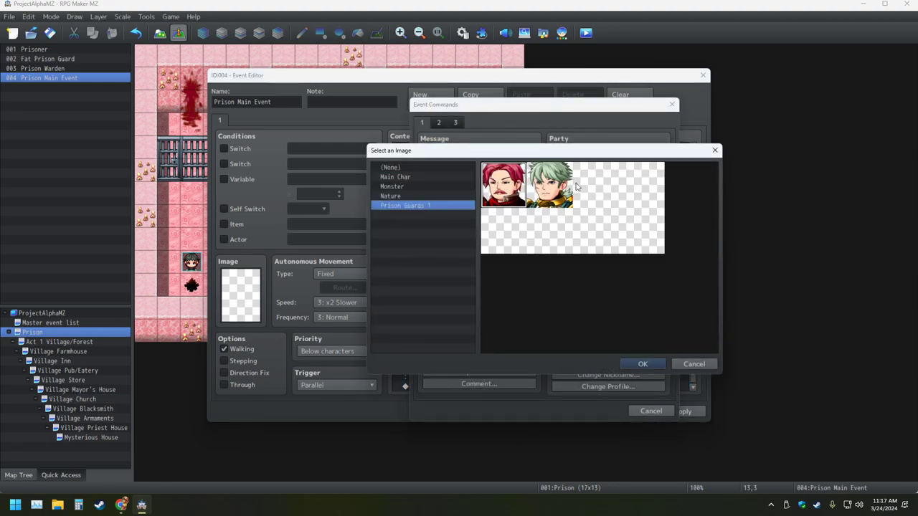
double_click(548, 184)
click(440, 289)
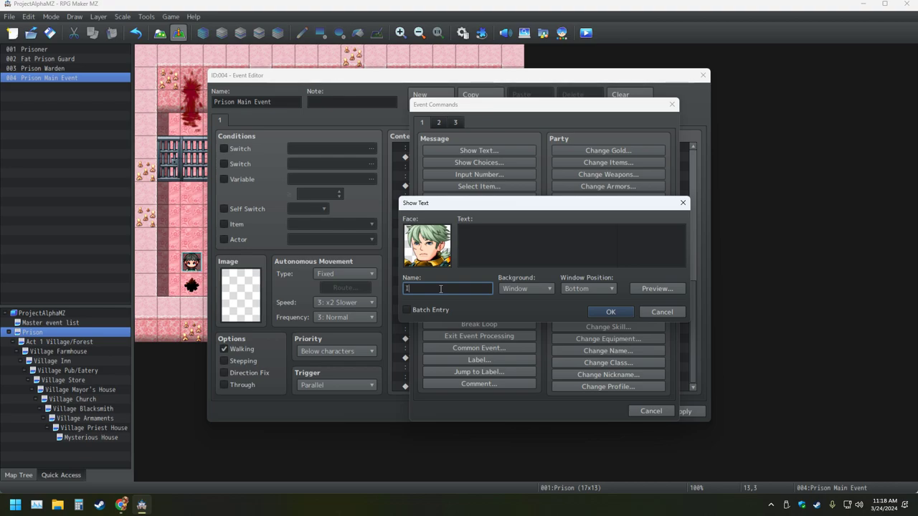
text(If)
key(BackSpace)
key(BackSpace)
key(BackSpace)
text(mpopsdngbsdoigbsdoibgsoidbgsdigb)
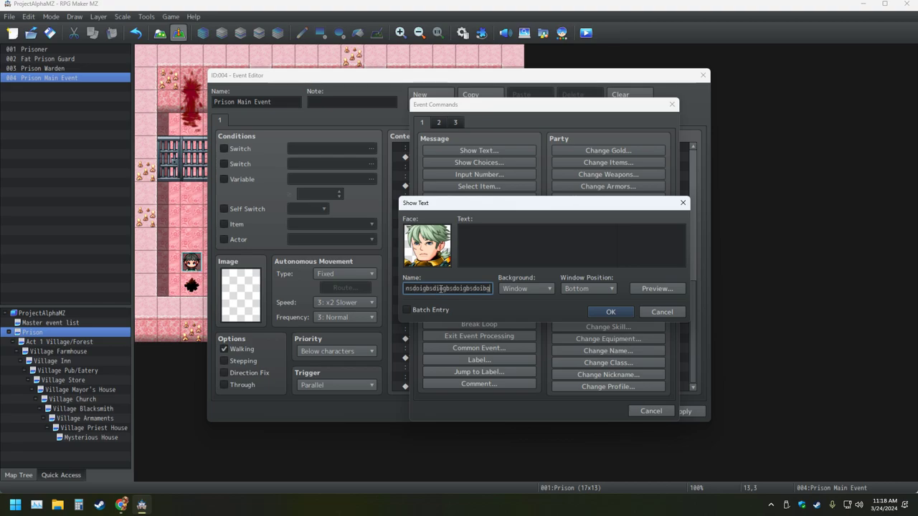
text(dbigosdbgosdgbsogbsigbsod)
text(oibgsodigbdogbdogndgndso)
key(ctrl+a)
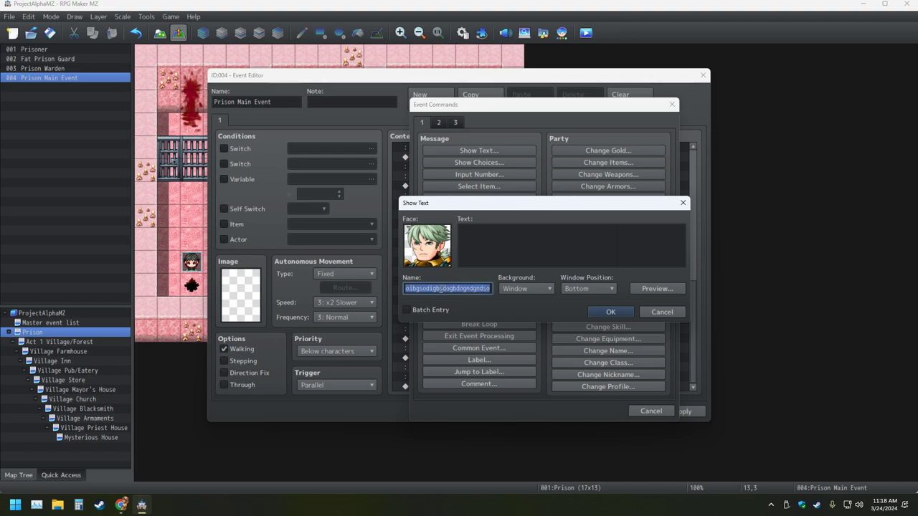
key(BackSpace)
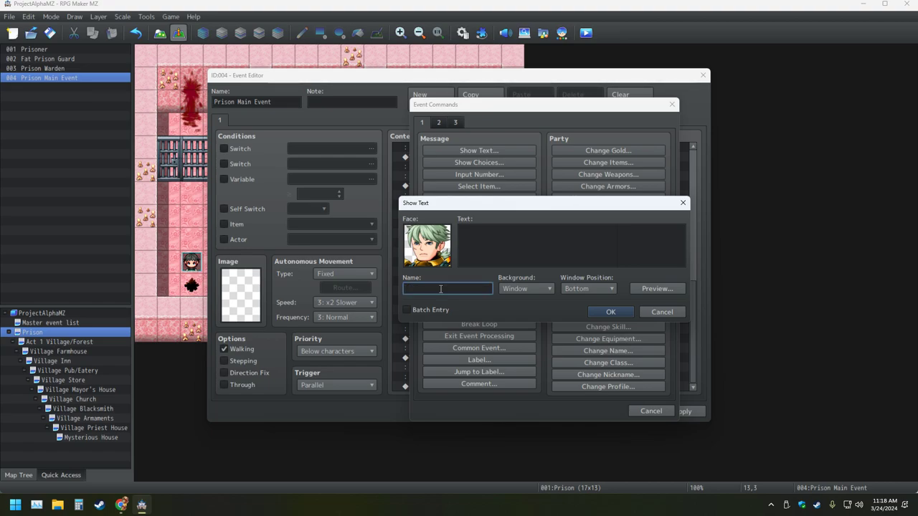
Step: Name the speaker Prison Warden and begin the message with "If the demon Abraxas did not do it, then perhaps"
text(Prison Warden)
click(483, 249)
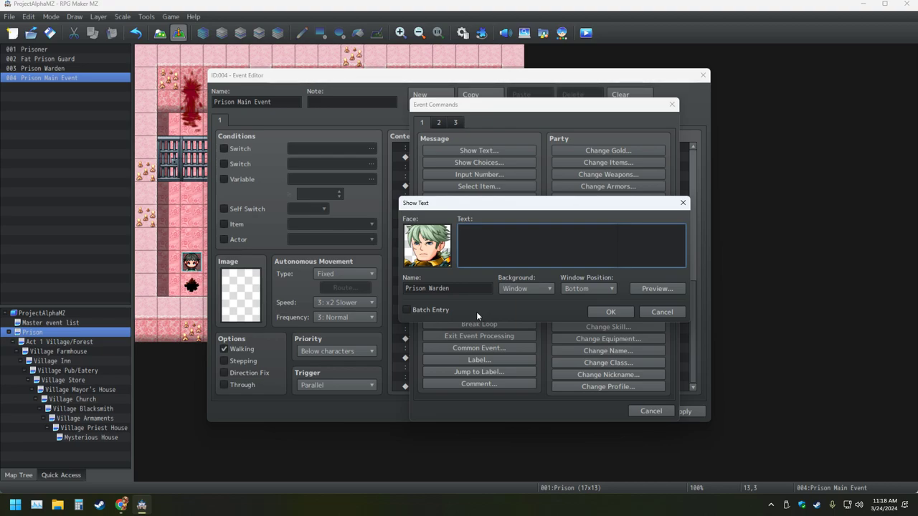
text(If the demon Abrax)
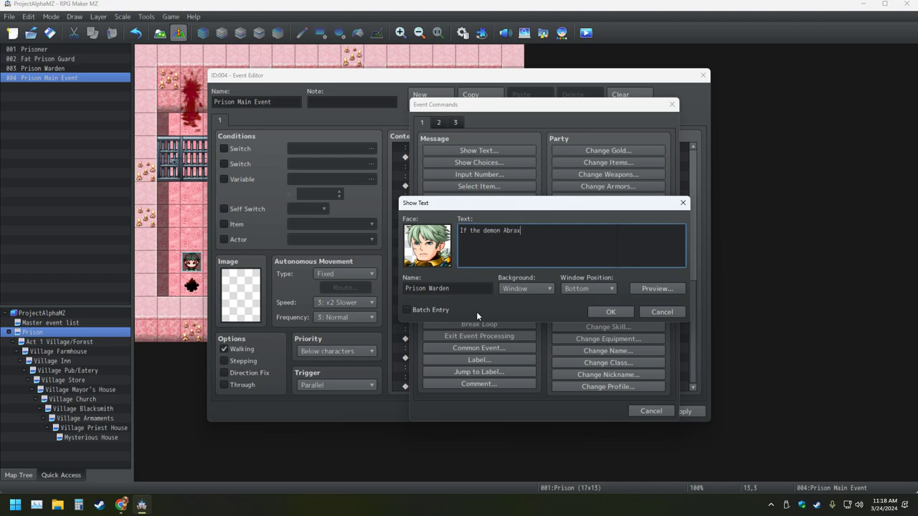
text(as did not do it, then perhaps)
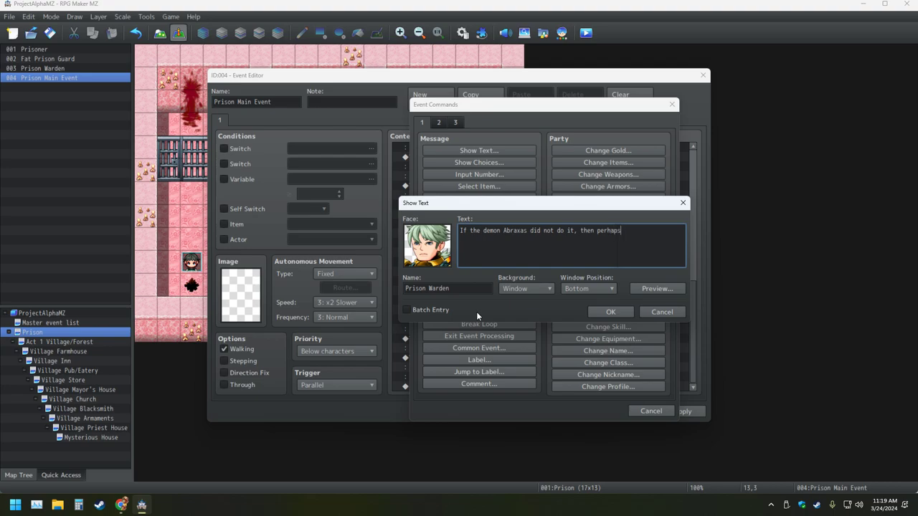
Step: Preview the Prison Warden's message to check how its first line fits beside the face
click(676, 288)
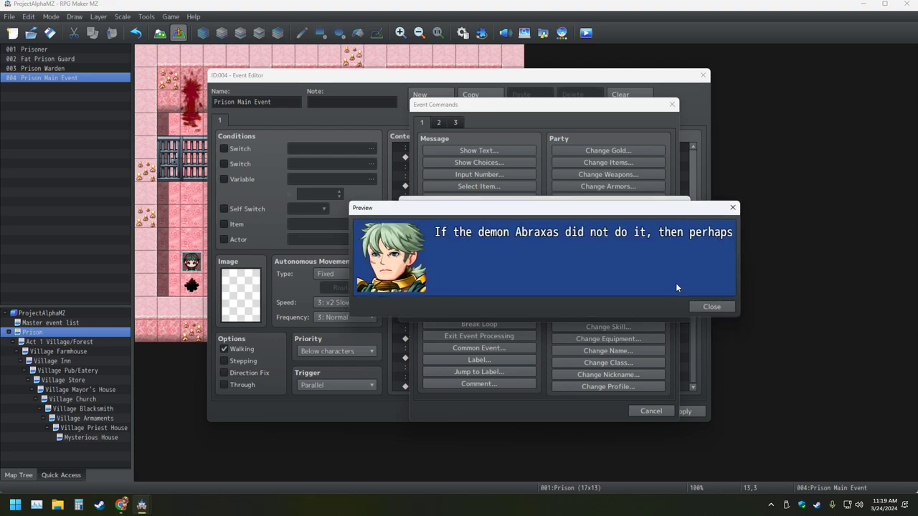
click(718, 307)
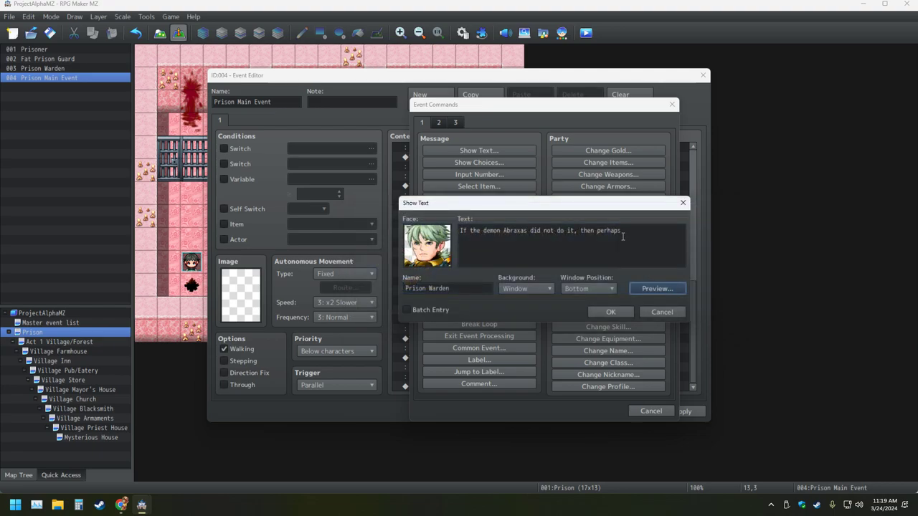
click(622, 233)
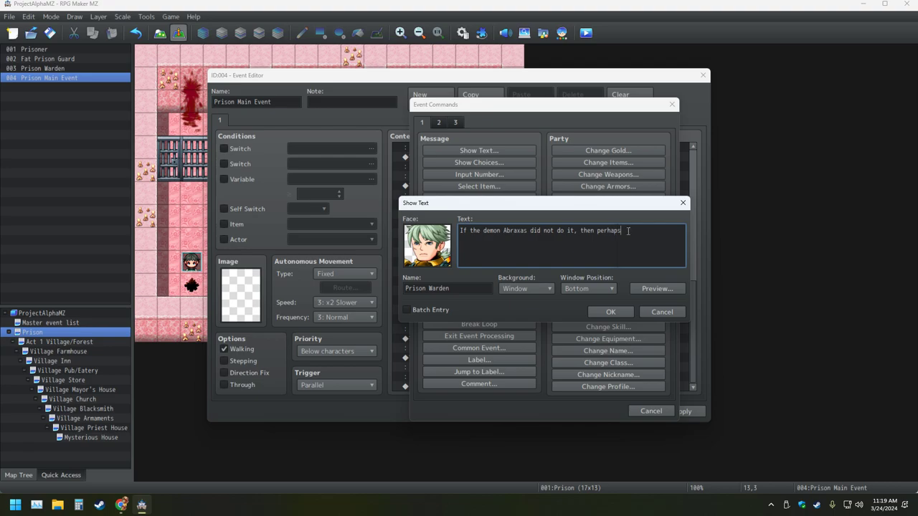
Step: Remove the face from the Prison Warden's message and preview how the line fits without it
double_click(426, 246)
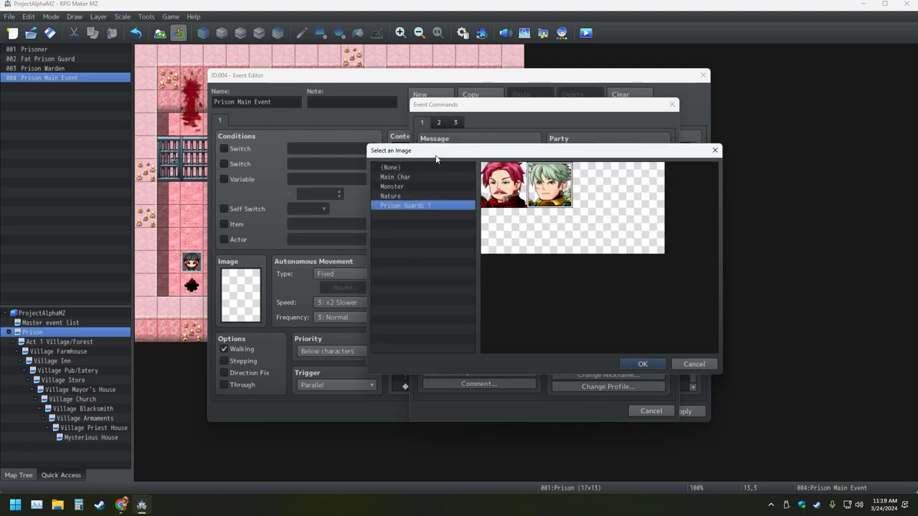
click(419, 167)
click(644, 364)
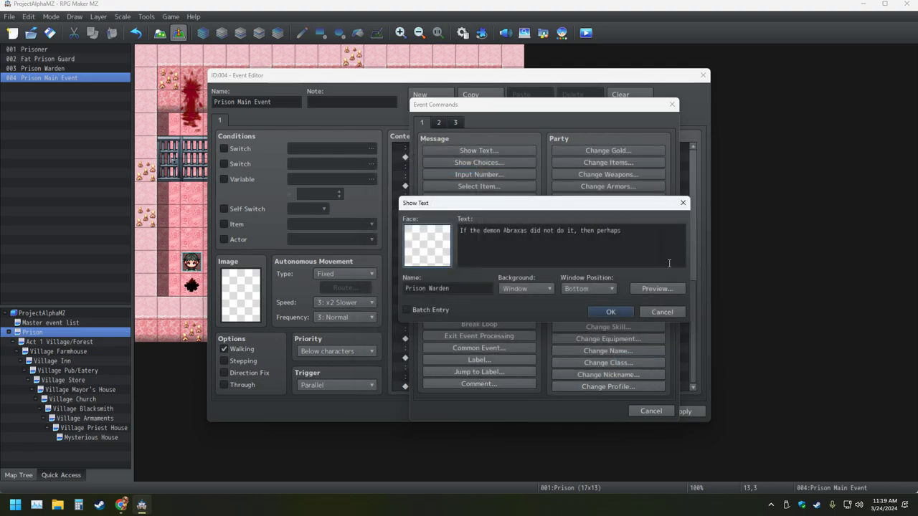
click(661, 289)
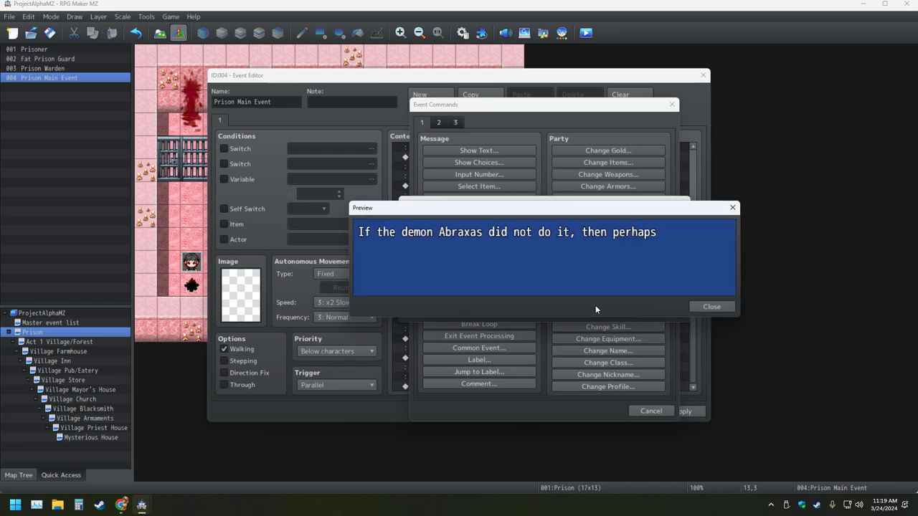
click(715, 308)
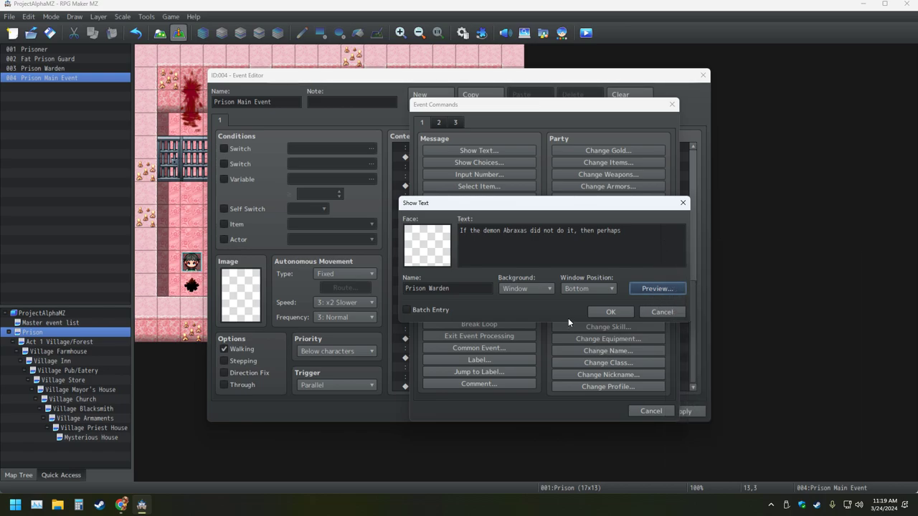
click(678, 288)
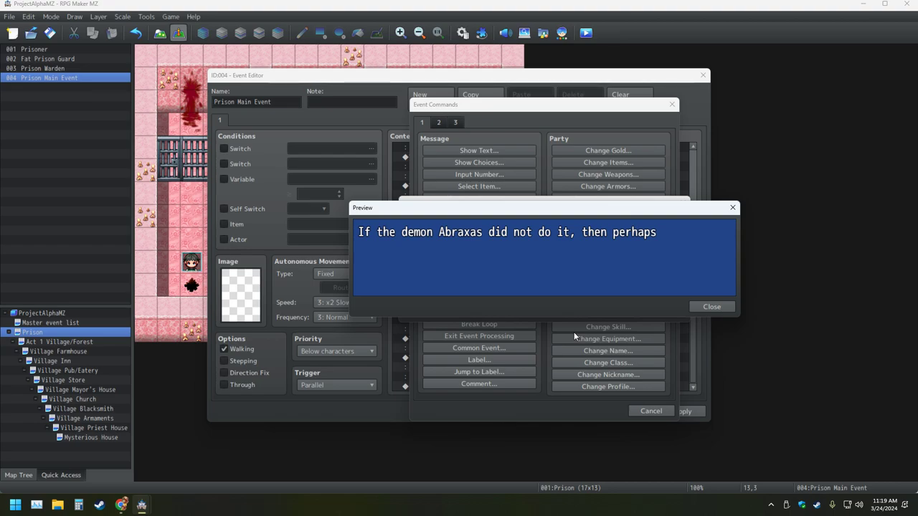
click(721, 307)
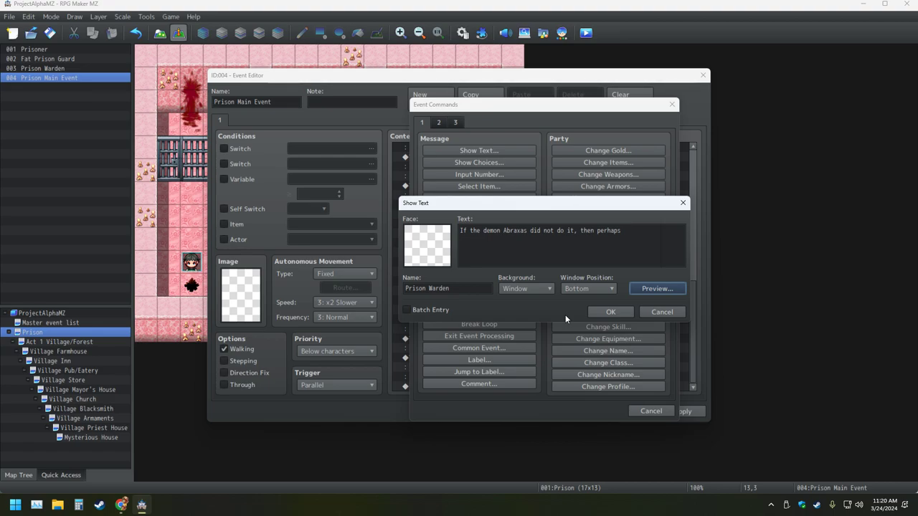
Step: Test the first line's width by adding filler characters after "perhaps", and erase them
click(634, 236)
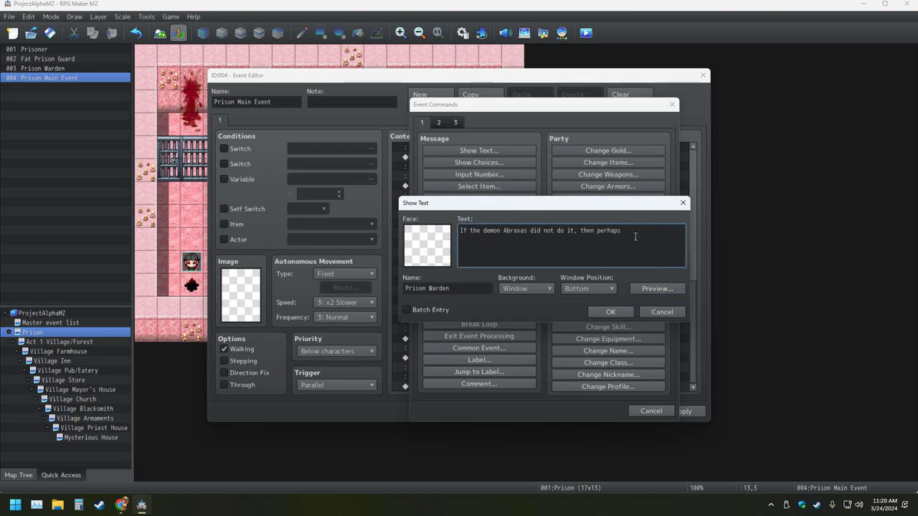
text(godsgoidgodsgosgsg)
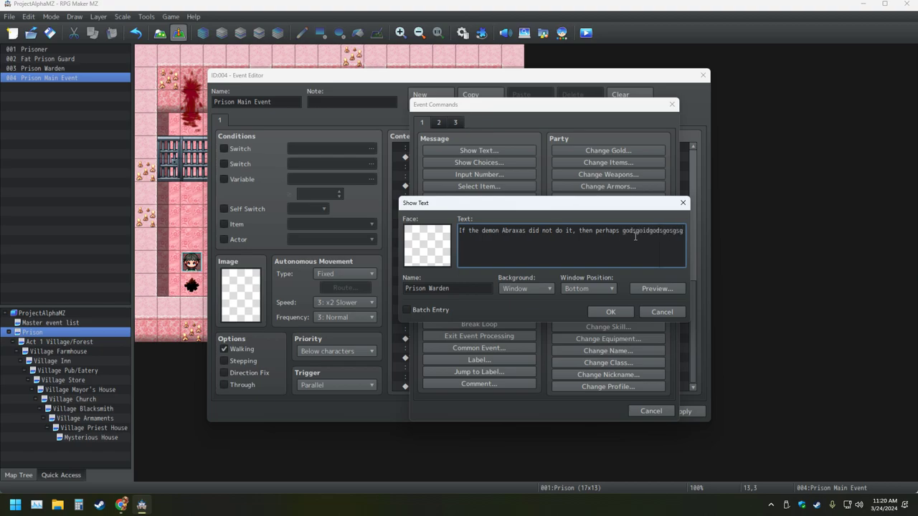
key(BackSpace)
key(BackSpace)
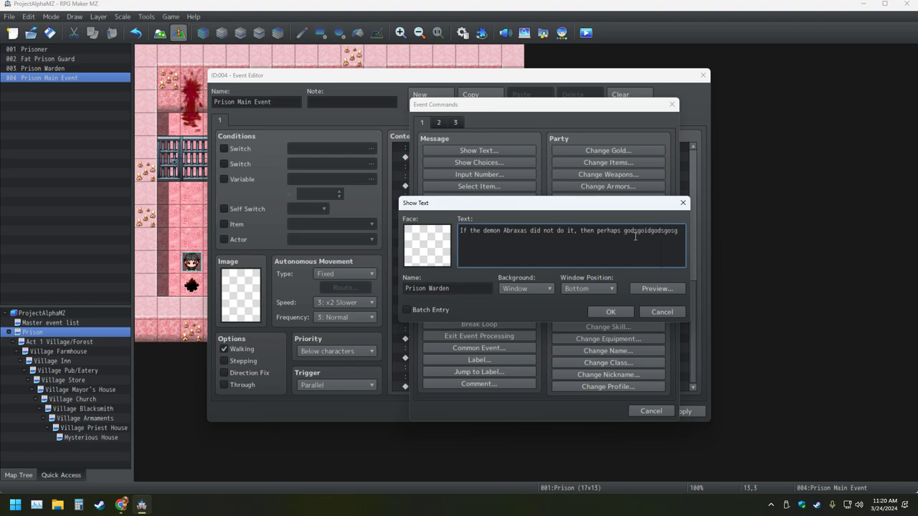
text(f)
text(f)
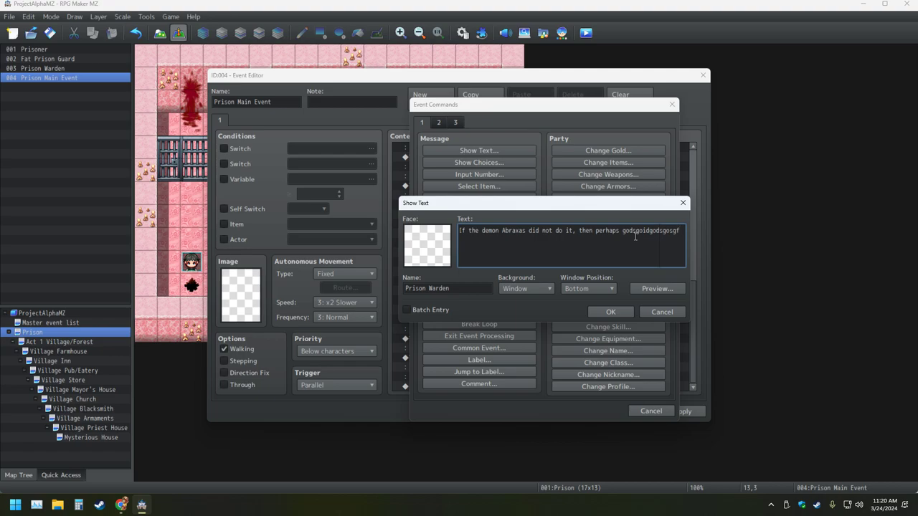
key(Home)
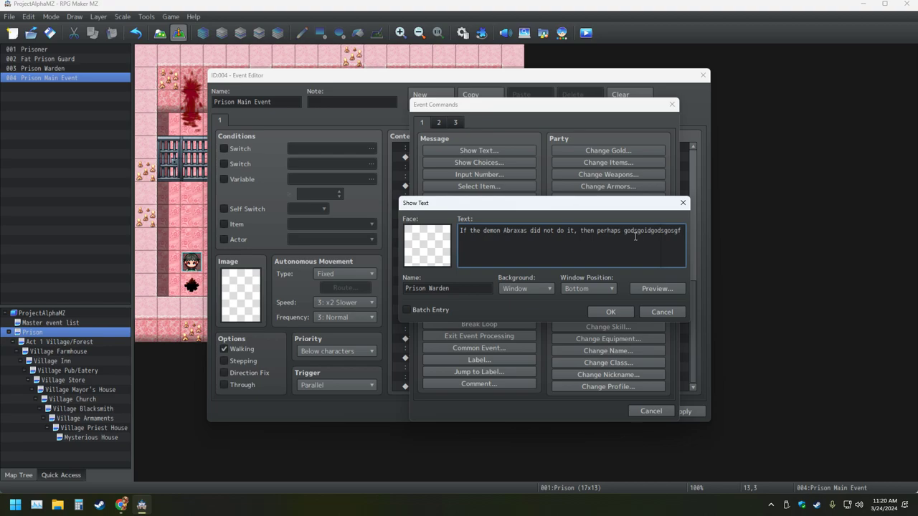
key(BackSpace)
key(BackSpace)
key(BackSpace)
key(BackSpace)
key(BackSpace)
key(BackSpace)
key(BackSpace)
key(BackSpace)
key(BackSpace)
key(BackSpace)
key(BackSpace)
key(BackSpace)
key(BackSpace)
key(BackSpace)
key(BackSpace)
key(BackSpace)
key(BackSpace)
Step: Assign the green-haired face from Prison Guards 1 to the Prison Warden's message again
double_click(430, 247)
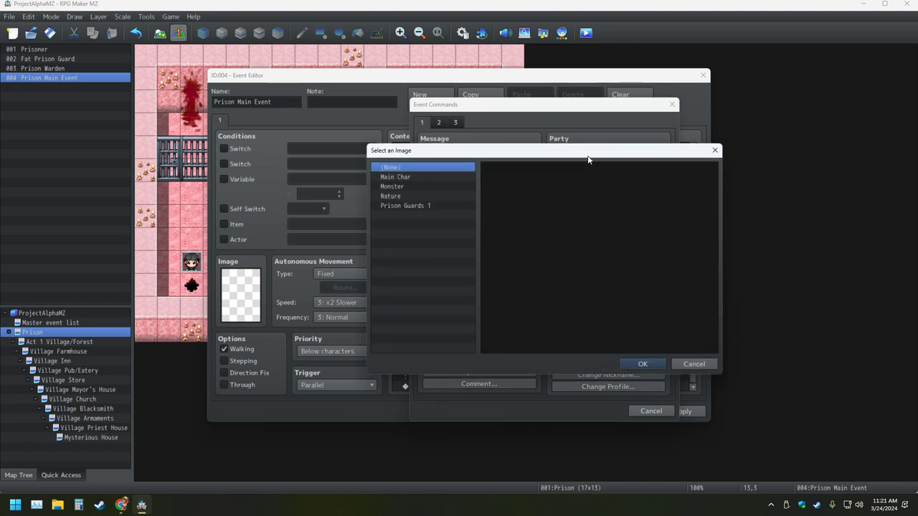
drag(588, 159, 441, 300)
click(273, 350)
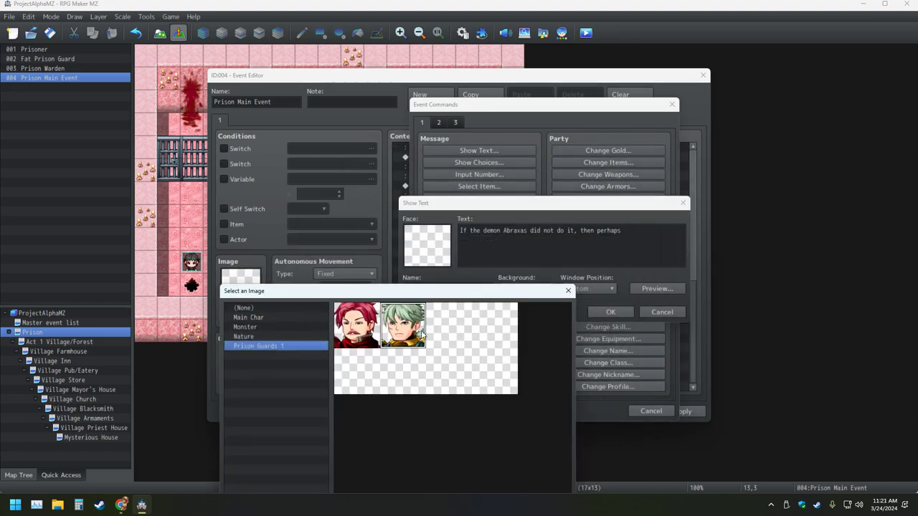
double_click(407, 327)
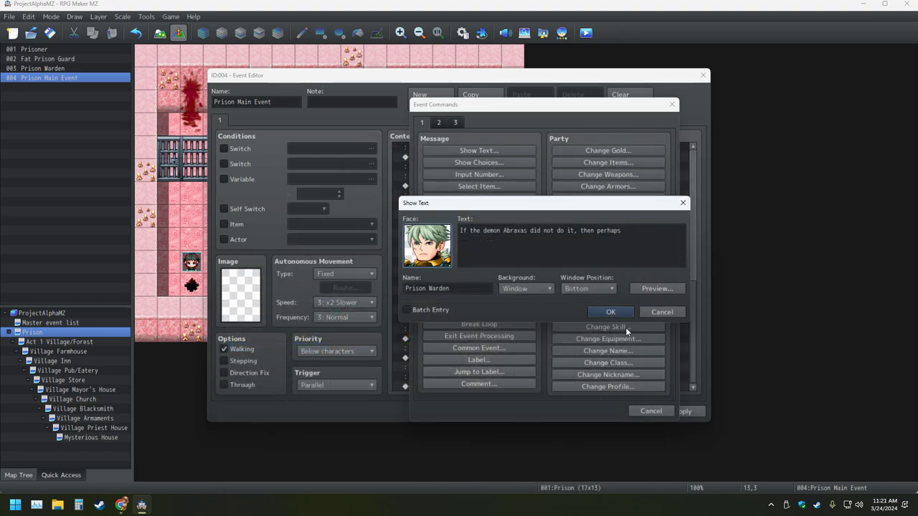
Step: Complete the Prison Warden's message with the second line "you could tell us who did?" and add it to the event
click(629, 232)
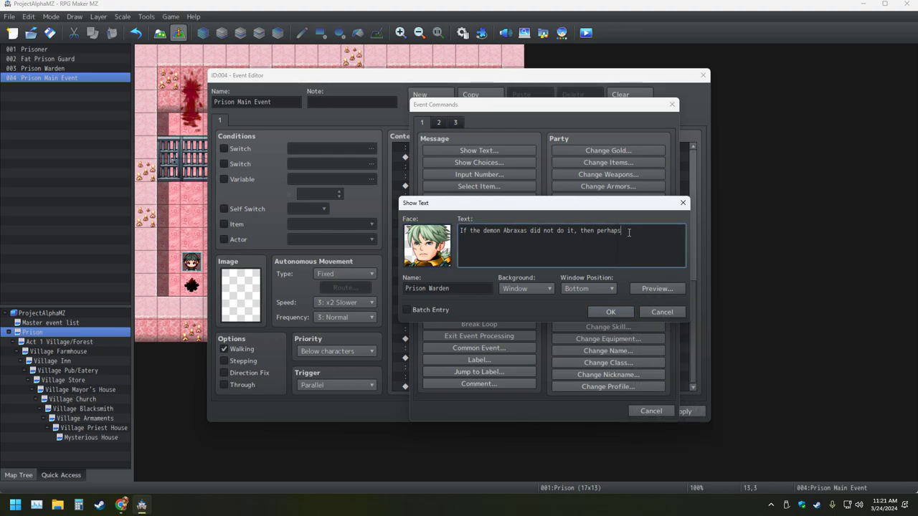
text(You could tell us who did?)
key(Delete)
text(y)
click(608, 312)
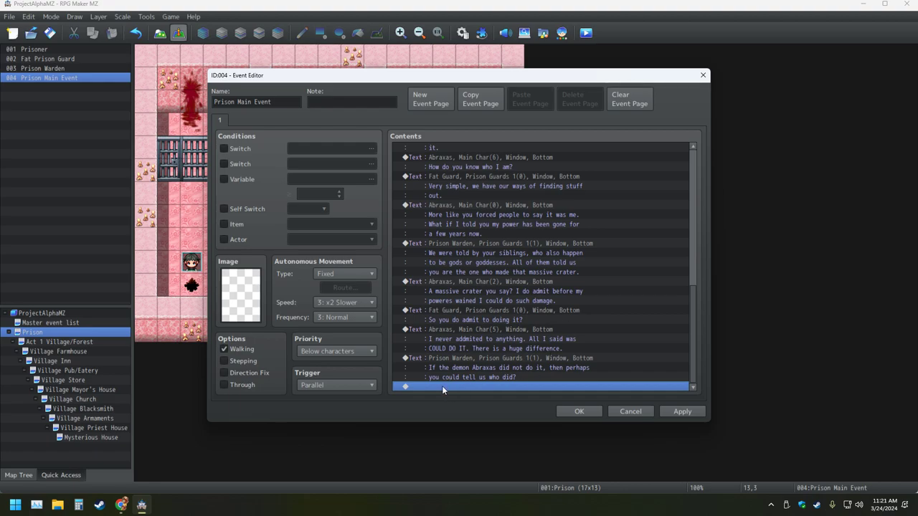
Step: Create a Show Text command at the end of the event, with the last face in Main Char's lower row and the name Abraxas
double_click(441, 386)
click(461, 150)
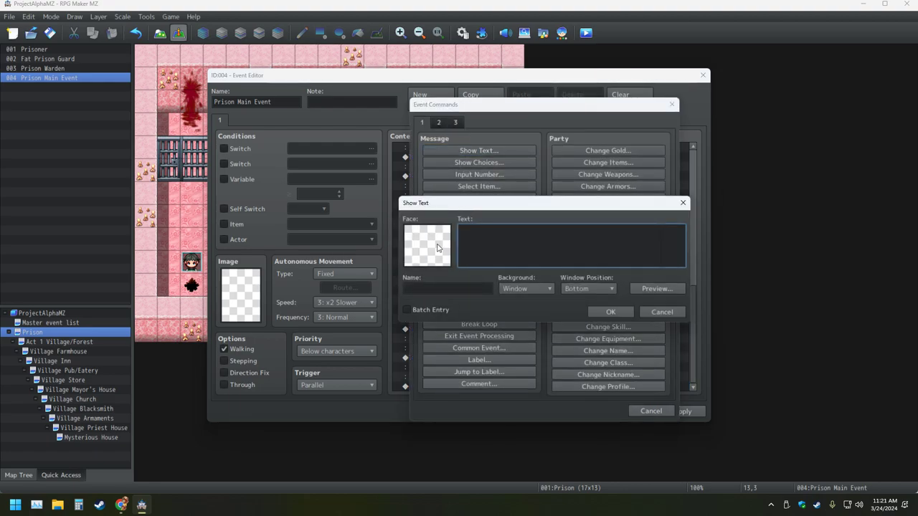
double_click(438, 247)
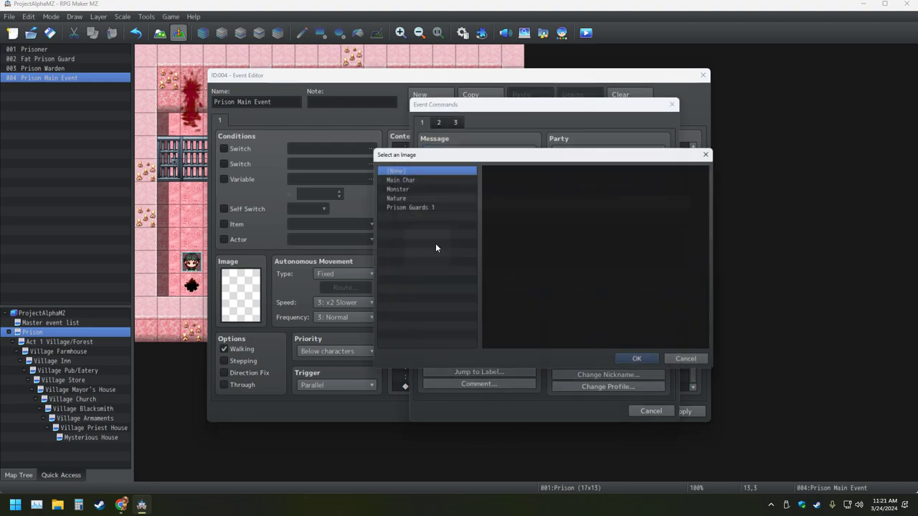
click(404, 177)
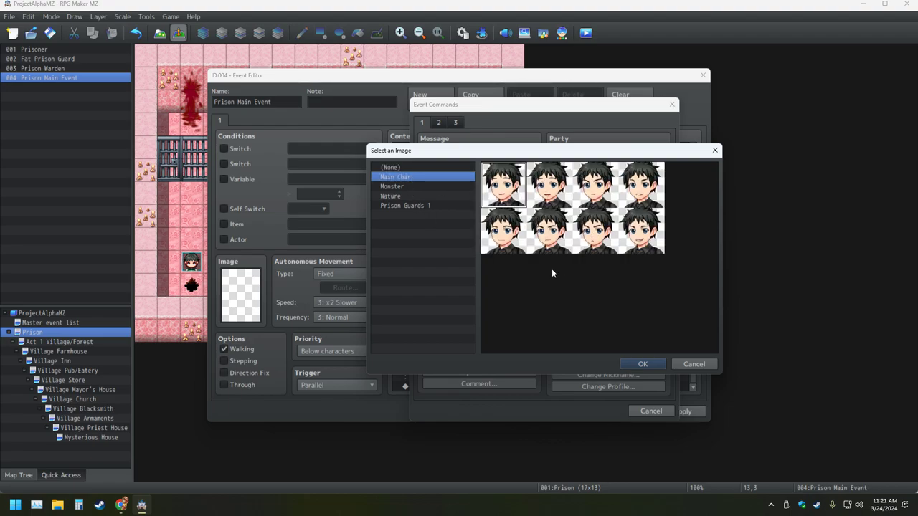
double_click(625, 239)
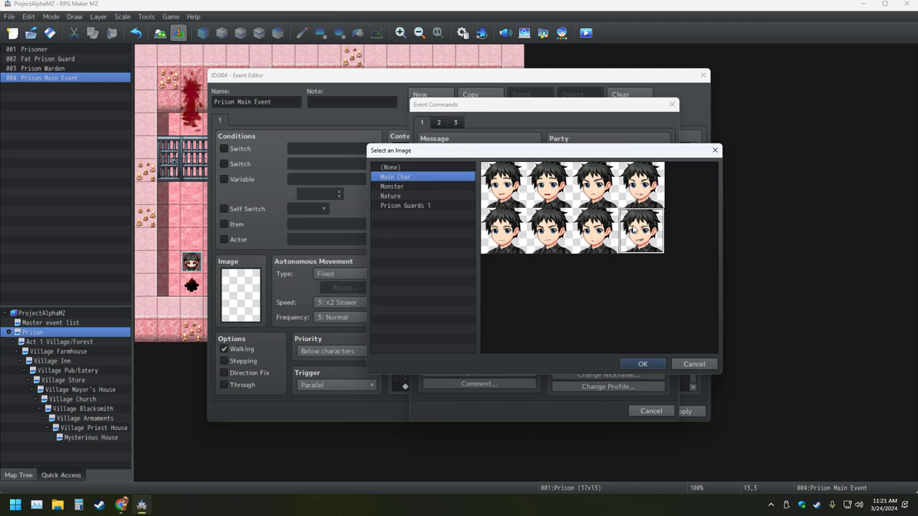
click(456, 290)
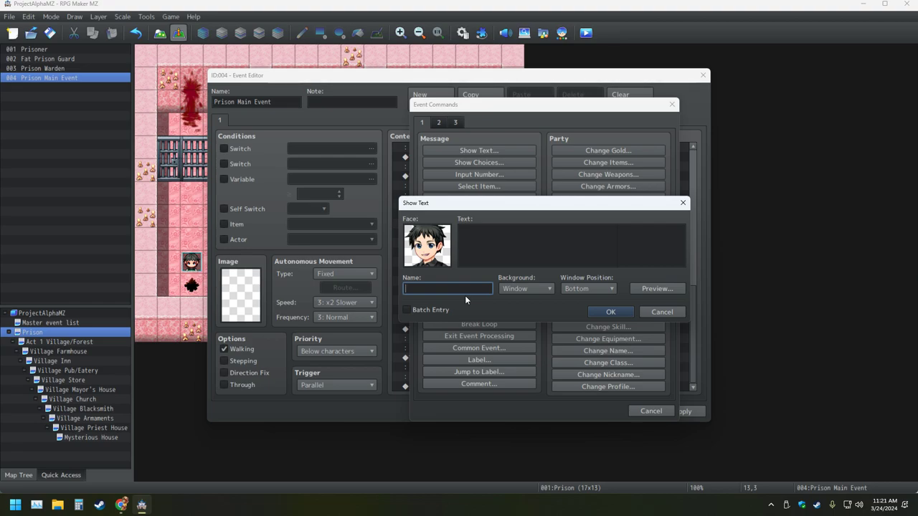
text(Abraxas)
click(496, 250)
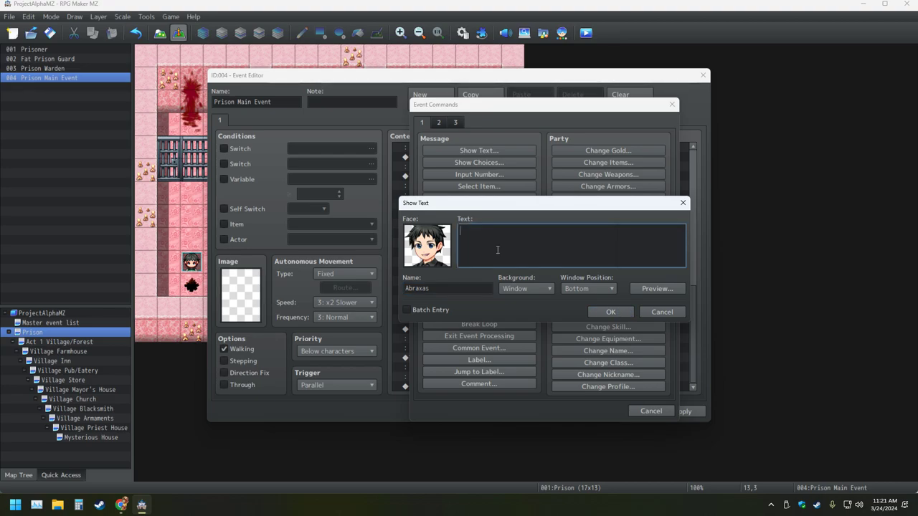
Step: Begin Abraxas's message with the sentence "There is a power no one knows I have."
text(There i)
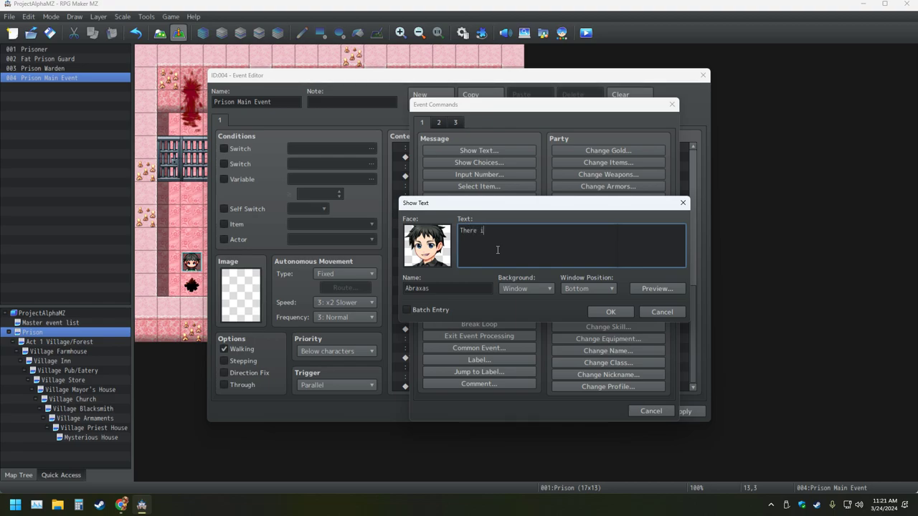
text(s a power no one knows I have.)
text(Or in my)
key(BackSpace)
text(case)
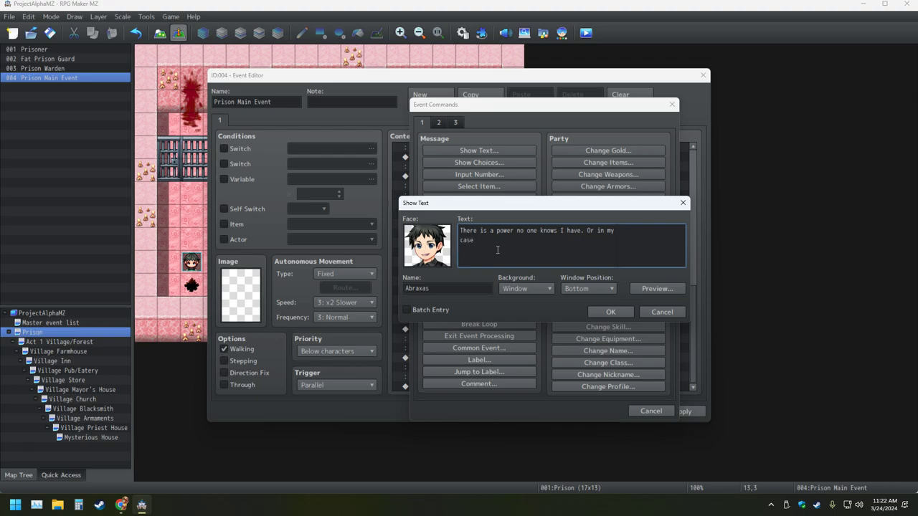
text( had)
key(BackSpace)
key(BackSpace)
key(BackSpace)
key(BackSpace)
key(BackSpace)
key(BackSpace)
key(BackSpace)
key(BackSpace)
key(BackSpace)
key(BackSpace)
key(BackSpace)
key(BackSpace)
key(BackSpace)
key(BackSpace)
key(BackSpace)
key(BackSpace)
key(BackSpace)
key(BackSpace)
Step: Finish the first line with "Well had." and write "it along with my other powers are all gone." as the second line
text(Well had.)
key(Return)
text(i)
text(along with my other powers a)
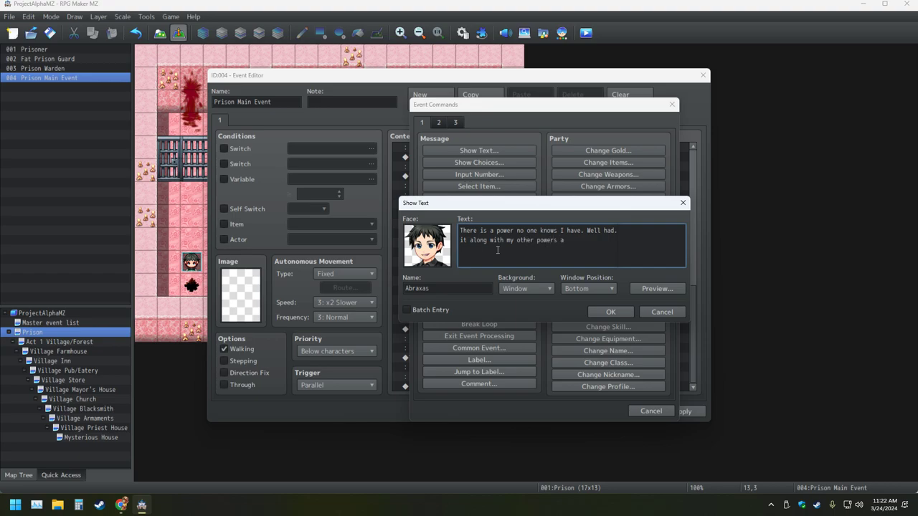
text(re all)
text( gone)
text(.)
Step: Write "This secret power gave me the abilty to watch" as the third line of Abraxas's message
text(This secre)
text(t power )
text(I)
key(BackSpace)
key(BackSpace)
text(was)
text(w)
key(BackSpace)
key(BackSpace)
key(BackSpace)
key(BackSpace)
key(BackSpace)
text(gave me)
key(BackSpace)
key(BackSpace)
key(BackSpace)
key(BackSpace)
key(BackSpace)
key(BackSpace)
key(BackSpace)
key(BackSpace)
text(gave me the abilt)
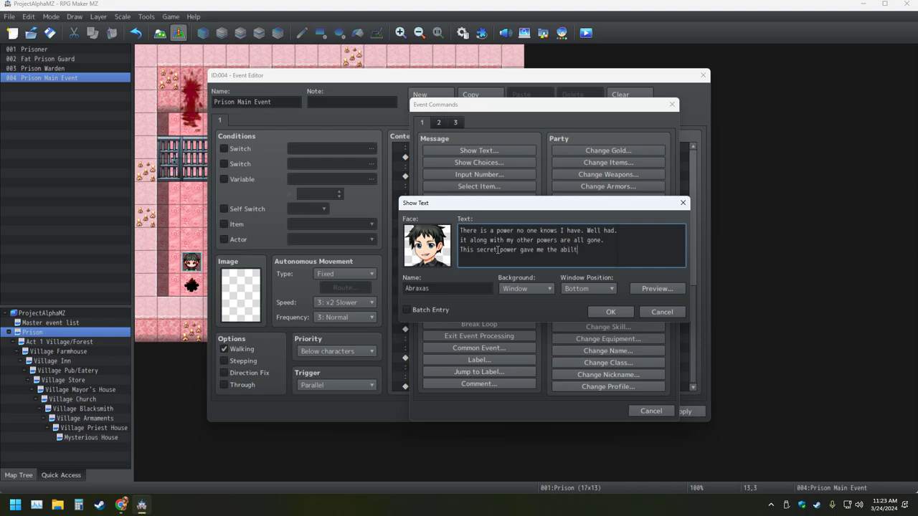
text(y to wat)
text(ch )
Step: Complete Abraxas's message with the fourth line "over everything and everyone." and add it to the event
text(over every)
text(thing)
text( and ever)
text(y)
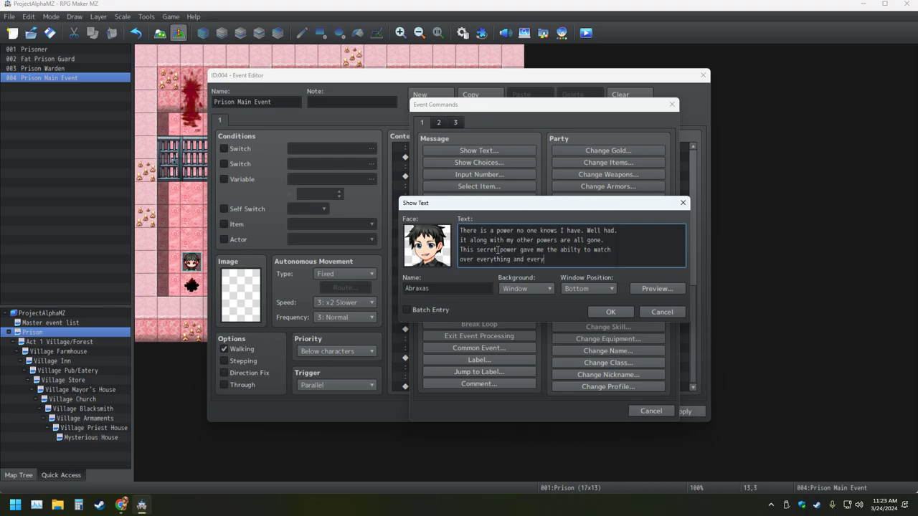
text(one.)
click(610, 312)
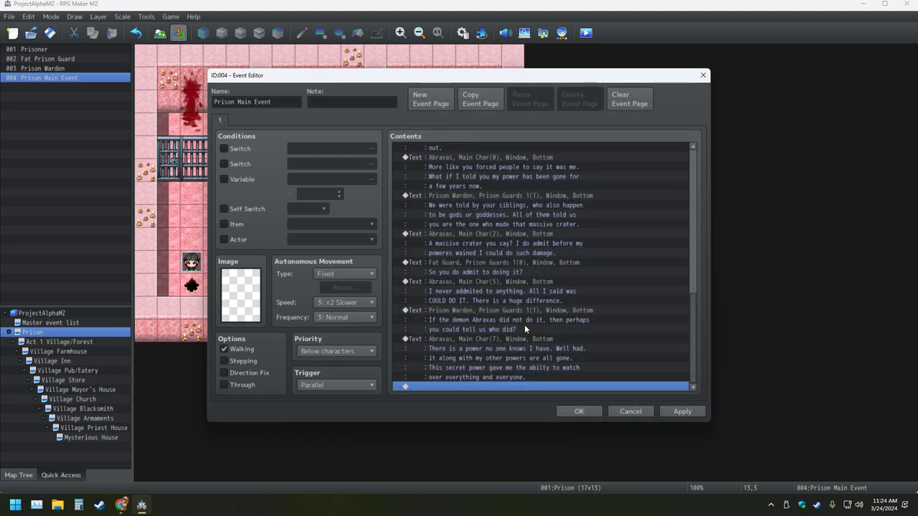
Step: Create a Show Text command at the end of the event, with the red-haired face from Prison Guards 1 and the name Fat Guard
double_click(446, 389)
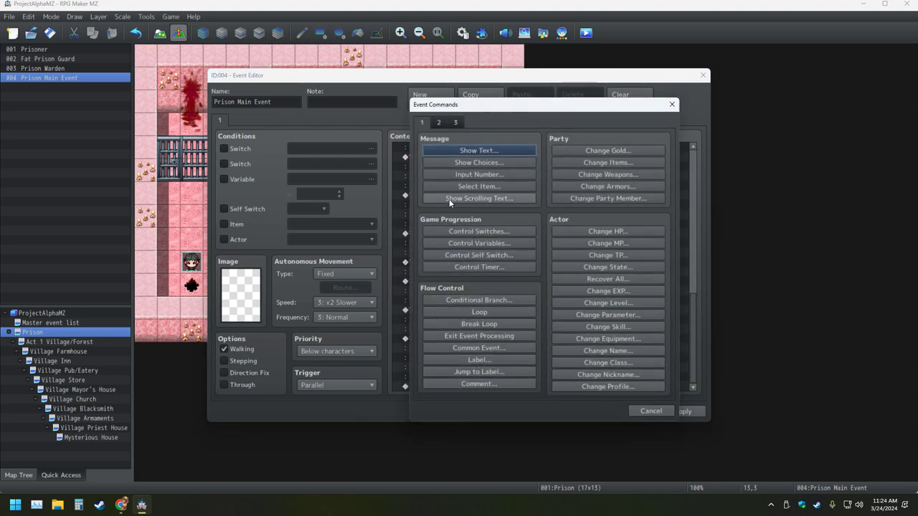
click(464, 151)
double_click(432, 262)
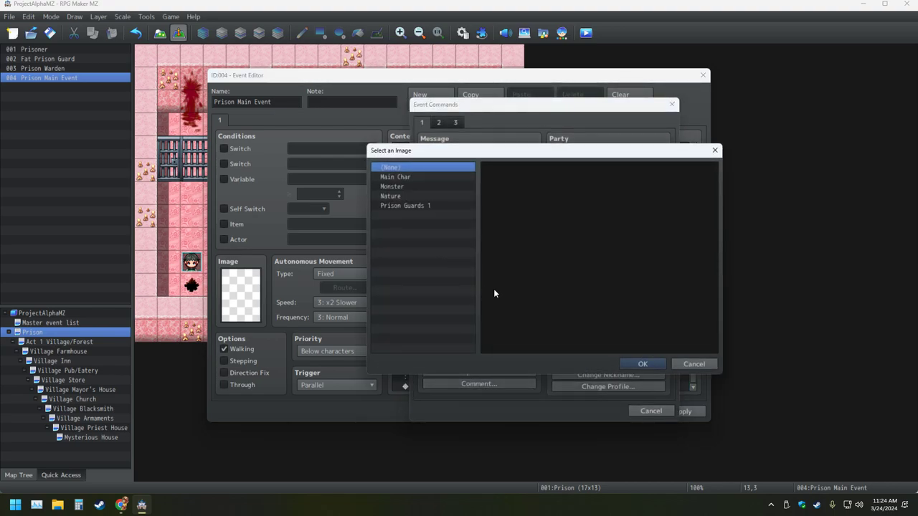
click(430, 206)
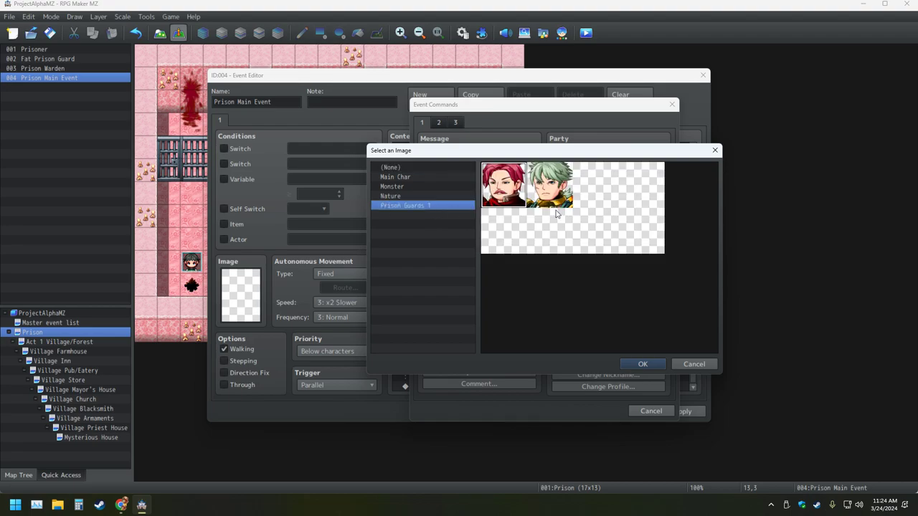
double_click(514, 190)
click(456, 289)
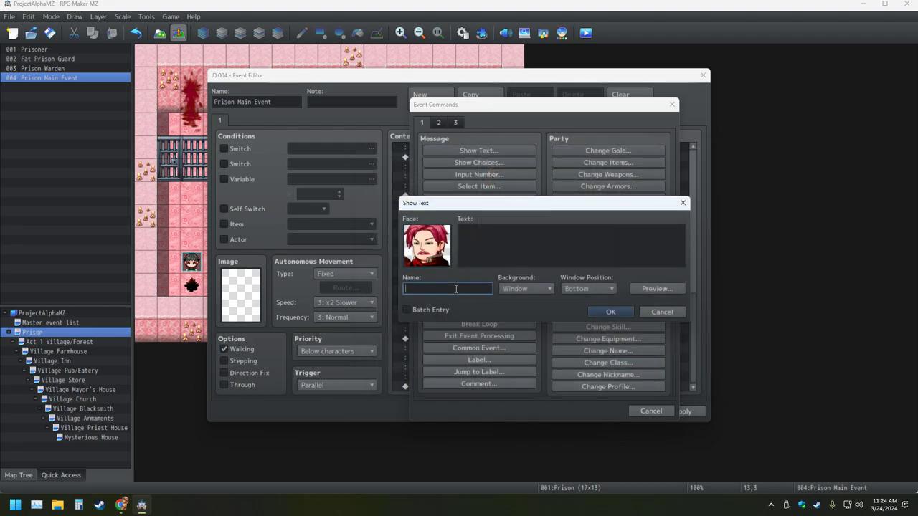
text(Fat Guard)
click(474, 239)
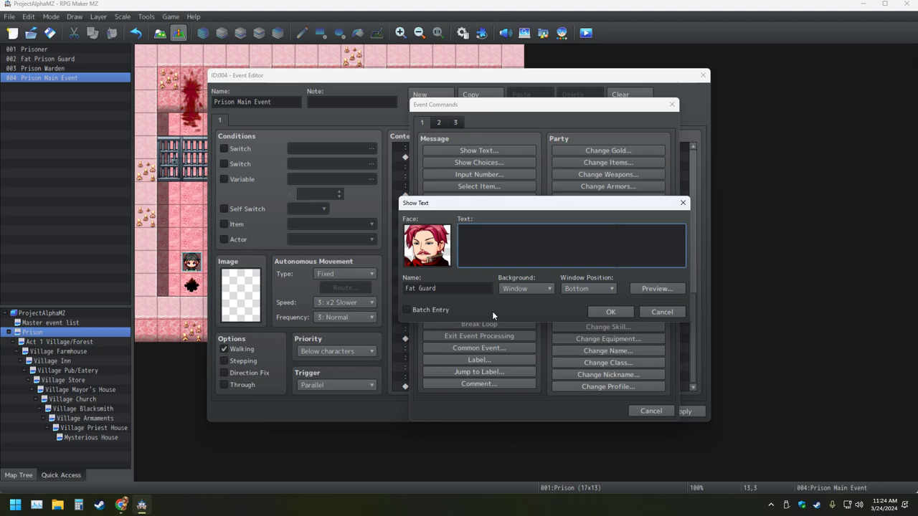
text(BullShit.)
key(BackSpace)
key(BackSpace)
key(BackSpace)
key(BackSpace)
key(BackSpace)
key(BackSpace)
key(BackSpace)
key(BackSpace)
key(BackSpace)
Step: Write "BULLSHIT! You might be a god, but..." as the Fat Guard's message and add it to the event
text(BULLSHIT!)
text(you m)
key(BackSpace)
key(BackSpace)
key(BackSpace)
key(BackSpace)
key(BackSpace)
text(You might be a)
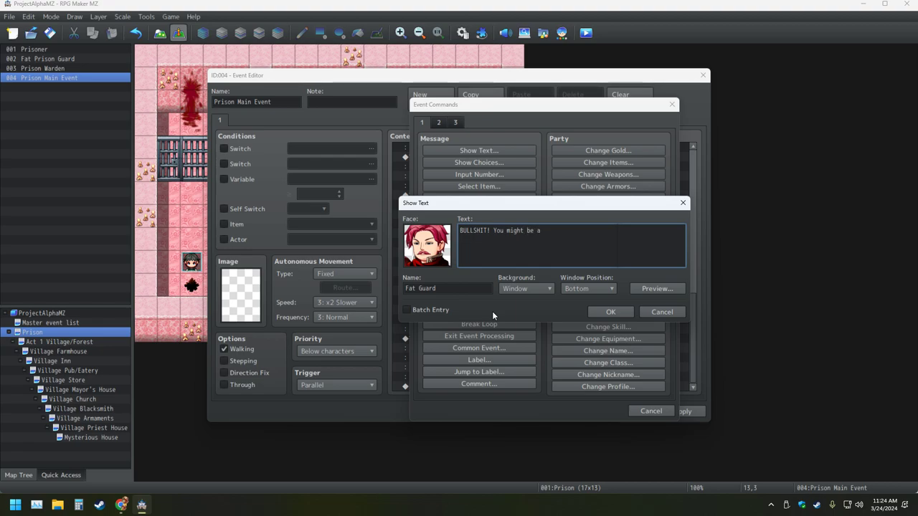
text( god,)
text(but...)
click(605, 312)
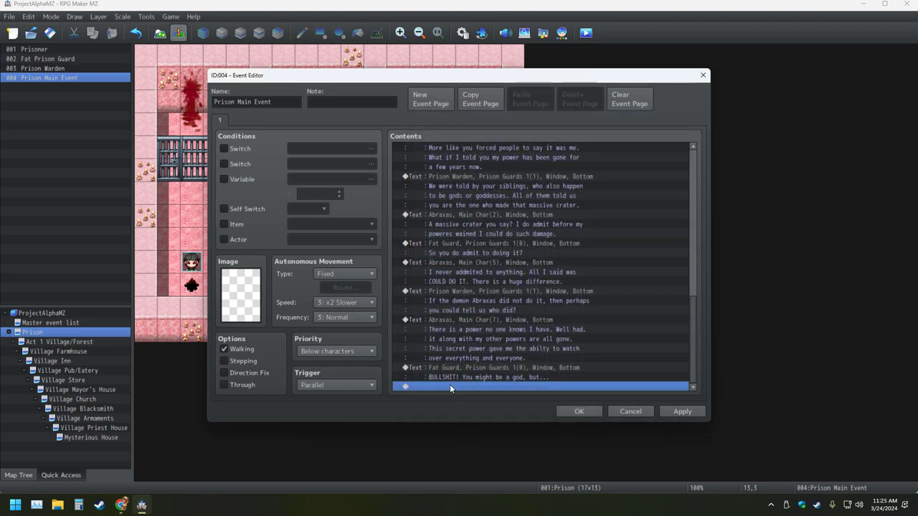
Step: Create a Show Text command at the end of the event, with the first Main Char face and the name Abraxas
double_click(450, 385)
click(479, 150)
double_click(447, 246)
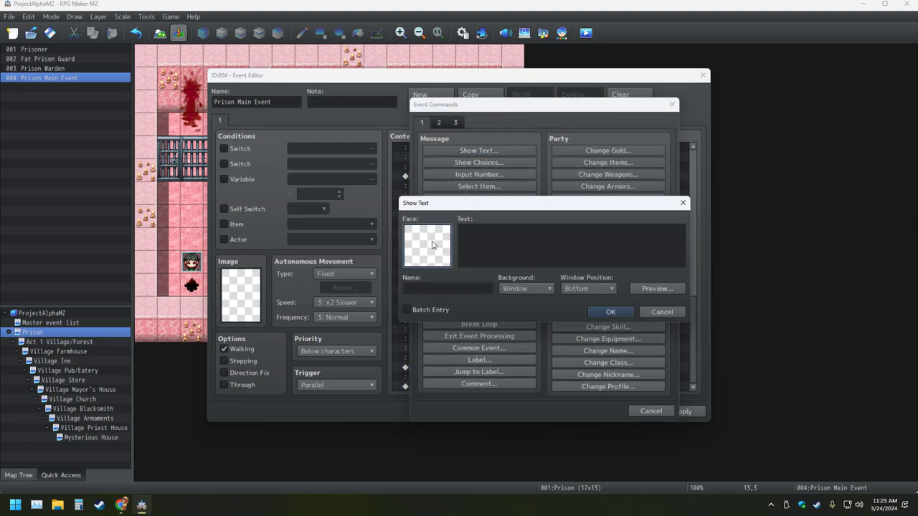
click(412, 177)
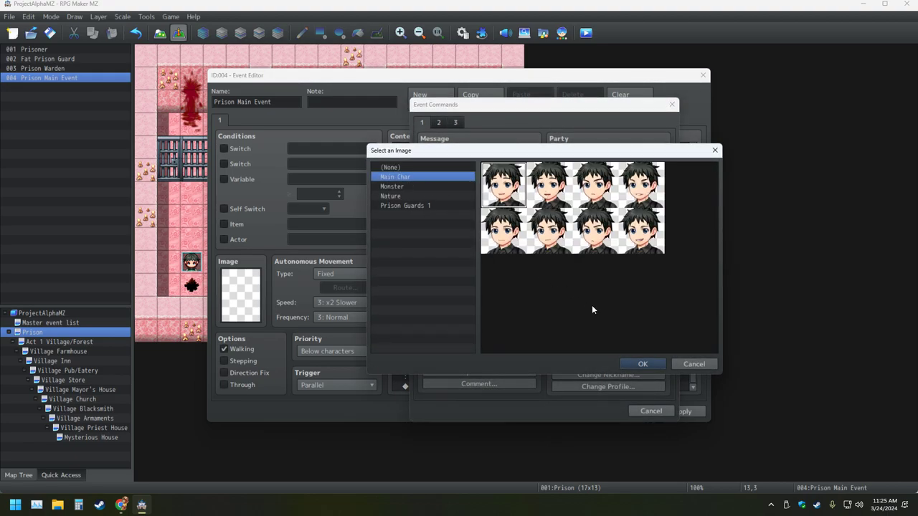
click(643, 363)
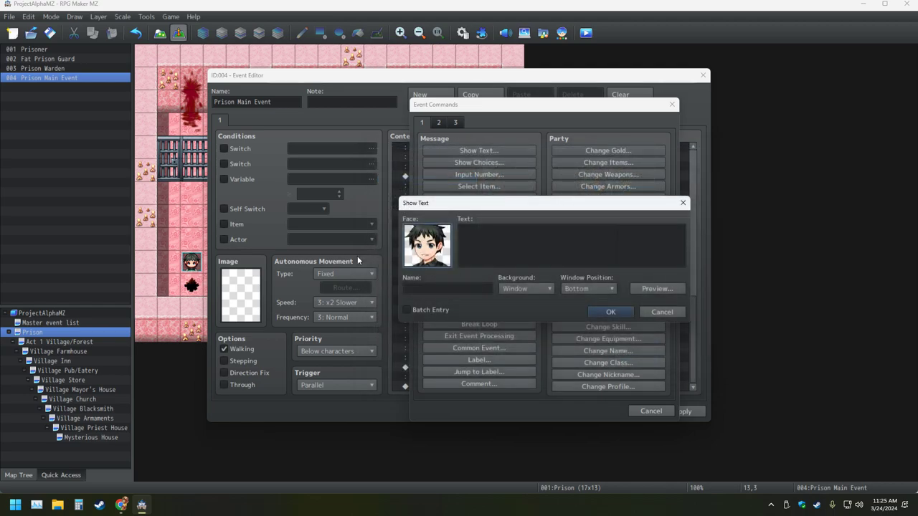
click(434, 287)
text(Abraxas)
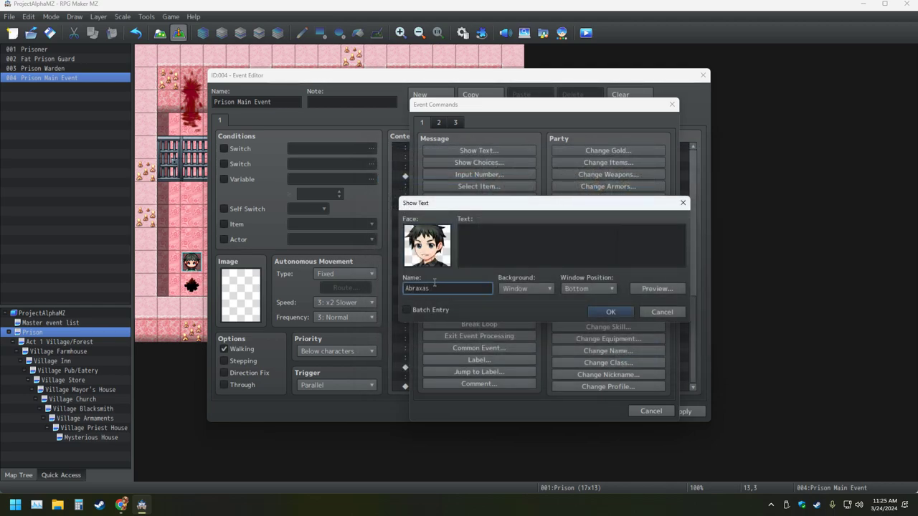
click(538, 246)
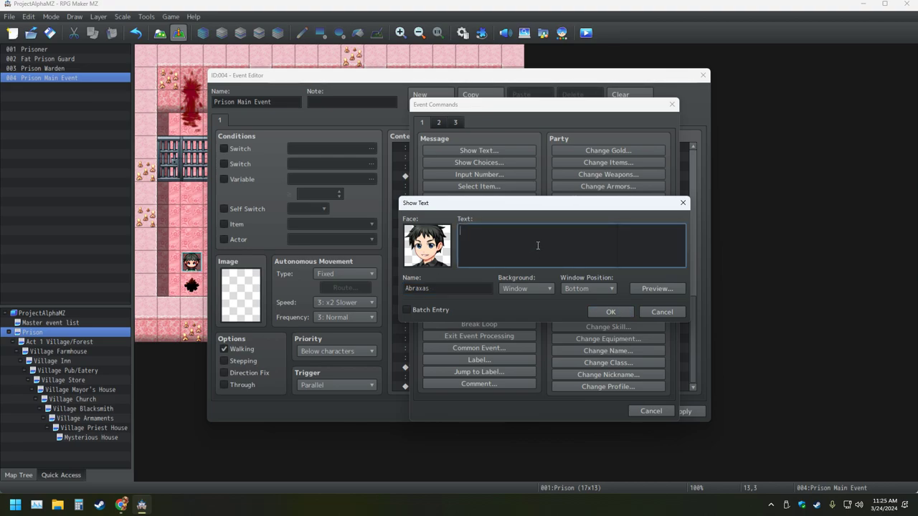
Step: Write "Ten years ago, you had an affair with your wife." as the first line of Abraxas's reply and preview it
text(Ten years ago, you )
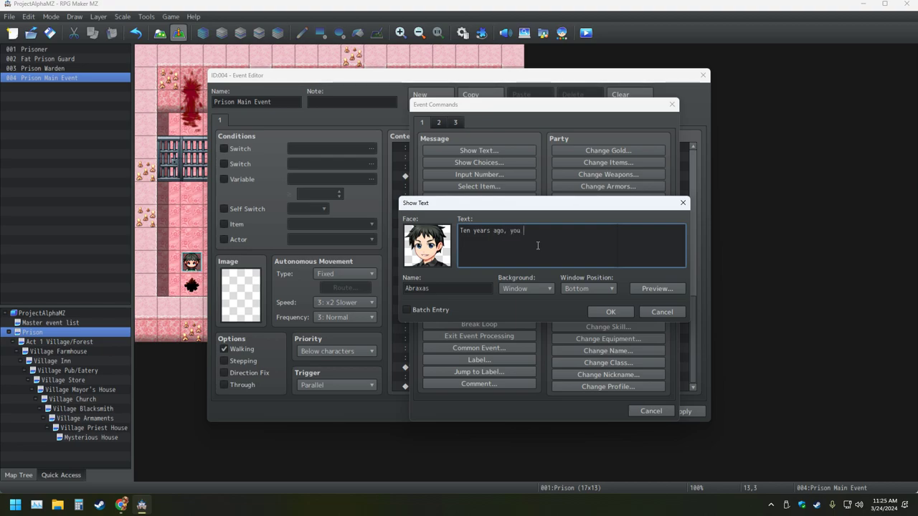
text(had an affair with you)
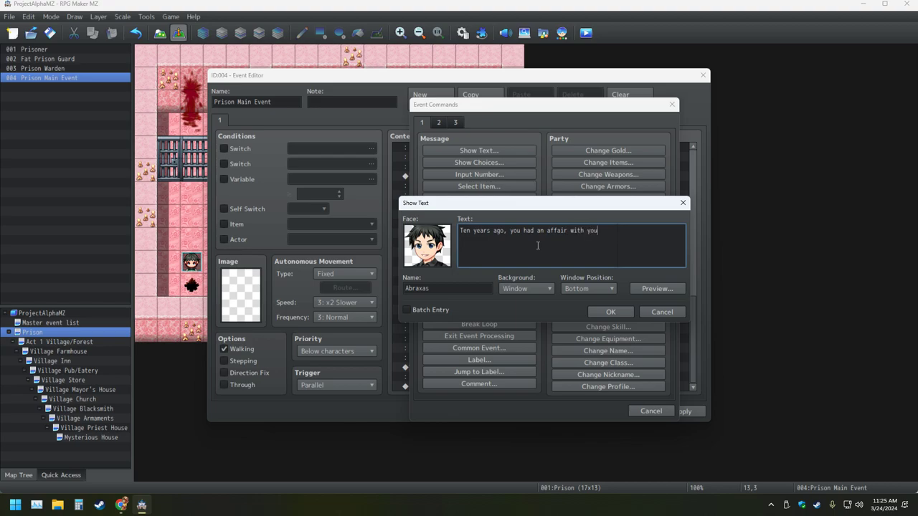
text(r wife.)
click(668, 291)
click(720, 307)
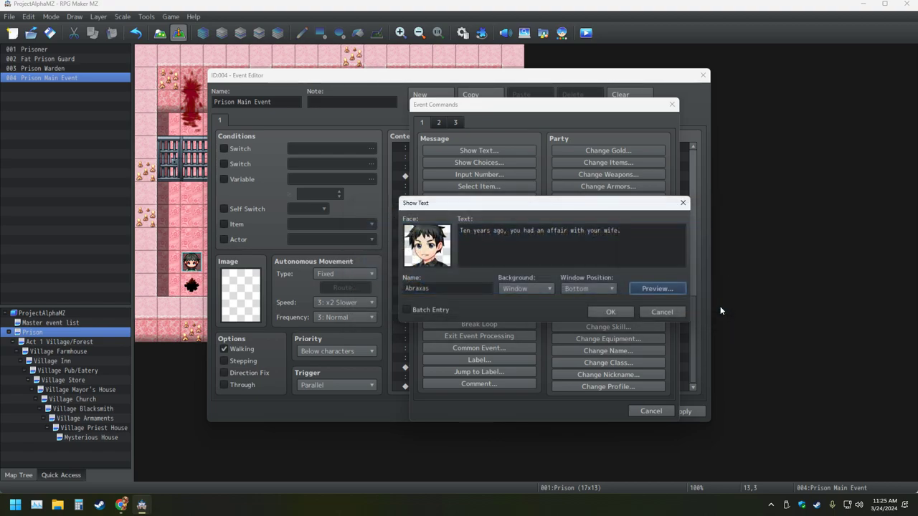
Step: Add the second line "Then you got divorced, started gambling, and" to Abraxas's reply
click(635, 232)
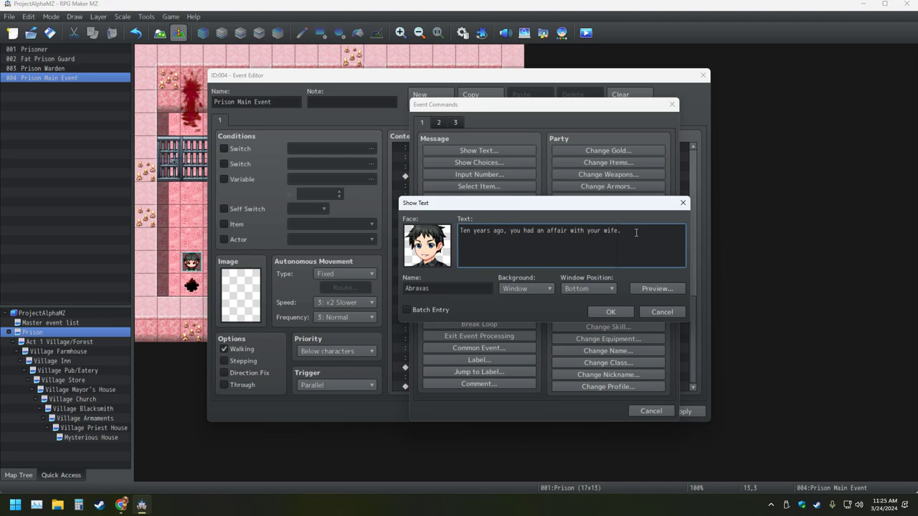
key(Return)
text(then you got divorced)
key(Home)
key(Delete)
text(T)
text( Started)
key(BackSpace)
key(BackSpace)
key(BackSpace)
key(BackSpace)
key(BackSpace)
key(BackSpace)
key(BackSpace)
text(started gambling)
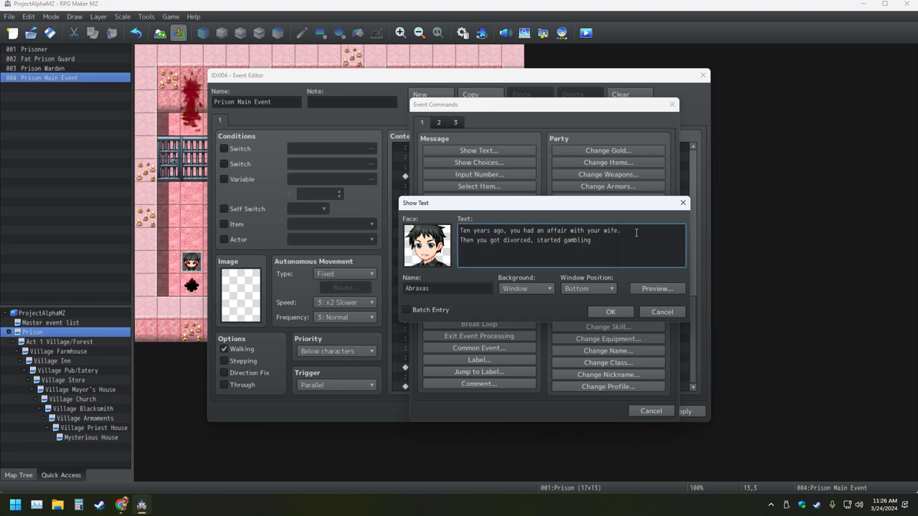
text(, and)
Step: Write "doing some other distaseful stuff to women." as the third line, preview the message, and add it to the event
key(Return)
text(doing some )
text(other )
text(un)
key(BackSpace)
key(BackSpace)
text(distaseful stuff to)
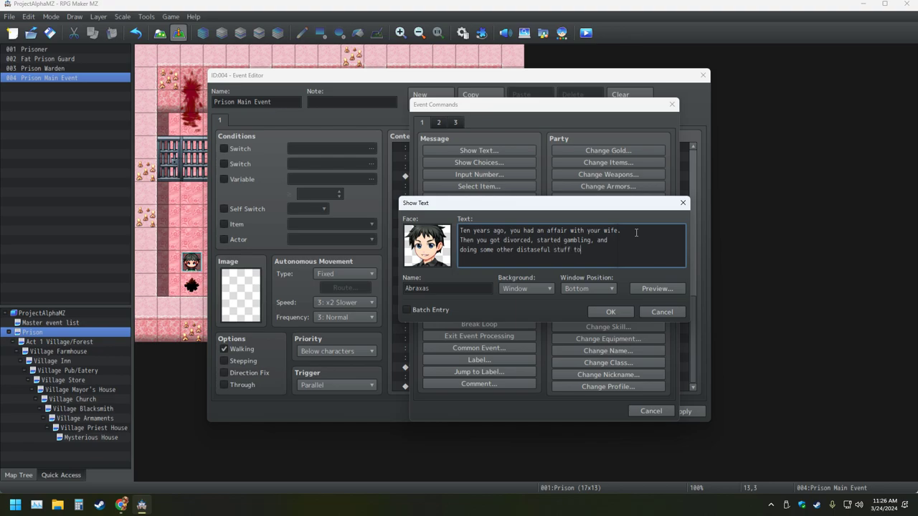
text( women.)
click(655, 288)
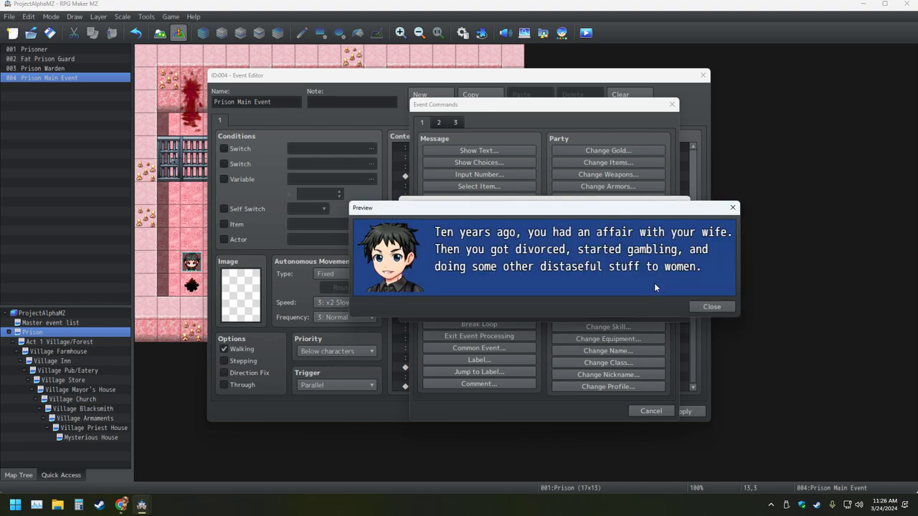
click(713, 307)
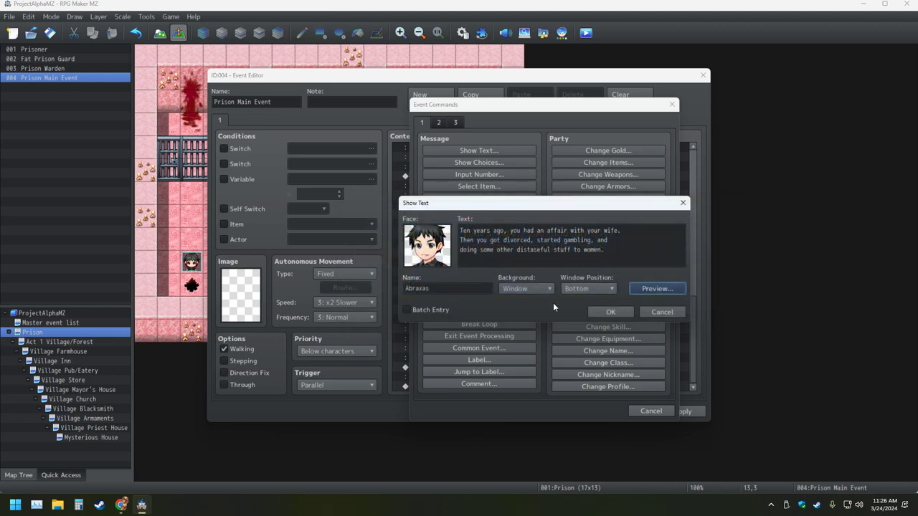
click(610, 311)
Step: Add a Show Balloon Icon command at the end of the event, with an Exclamation balloon over the Fat Prison Guard
double_click(421, 386)
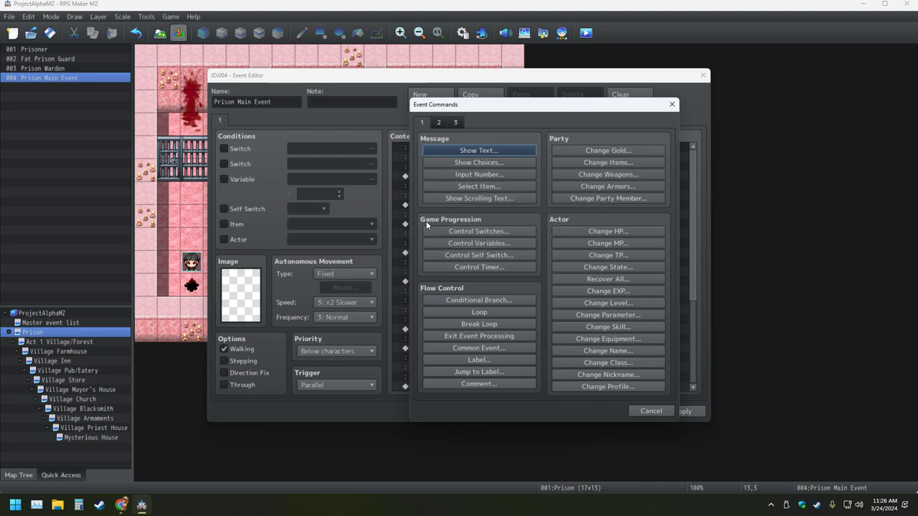
click(439, 122)
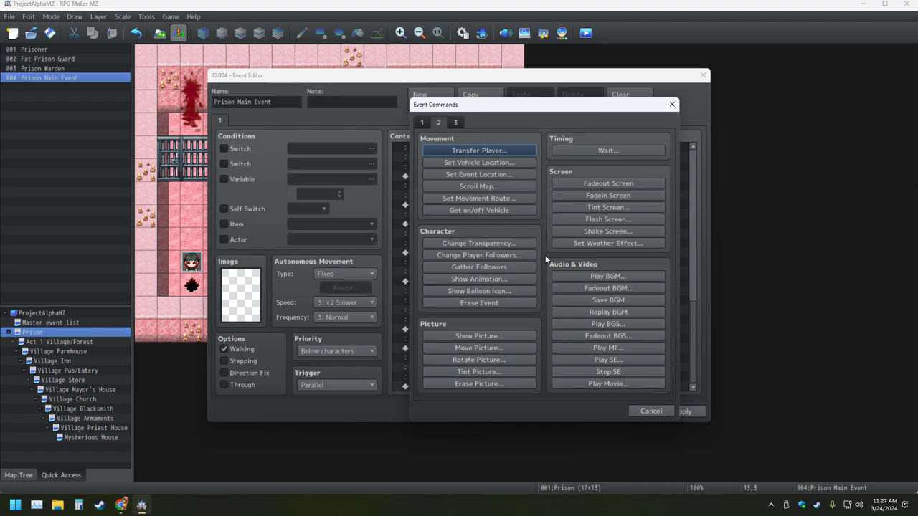
click(457, 122)
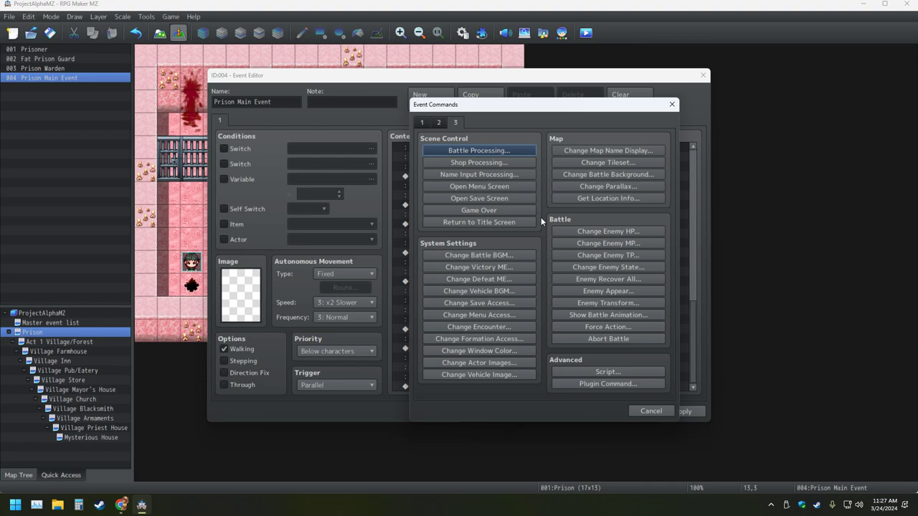
click(439, 122)
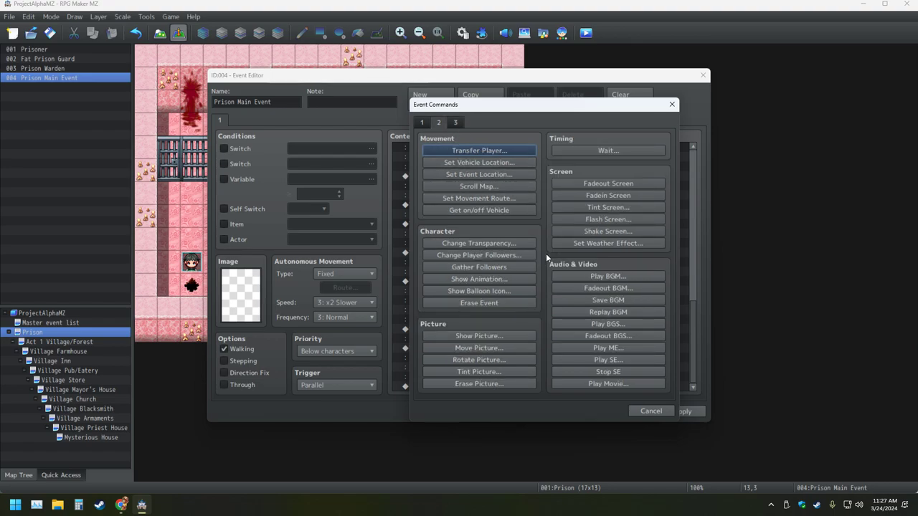
click(424, 122)
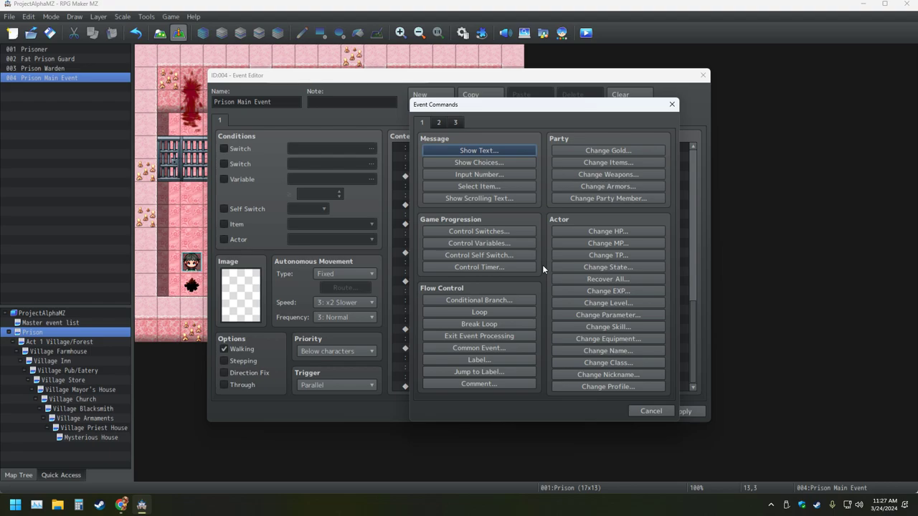
click(439, 123)
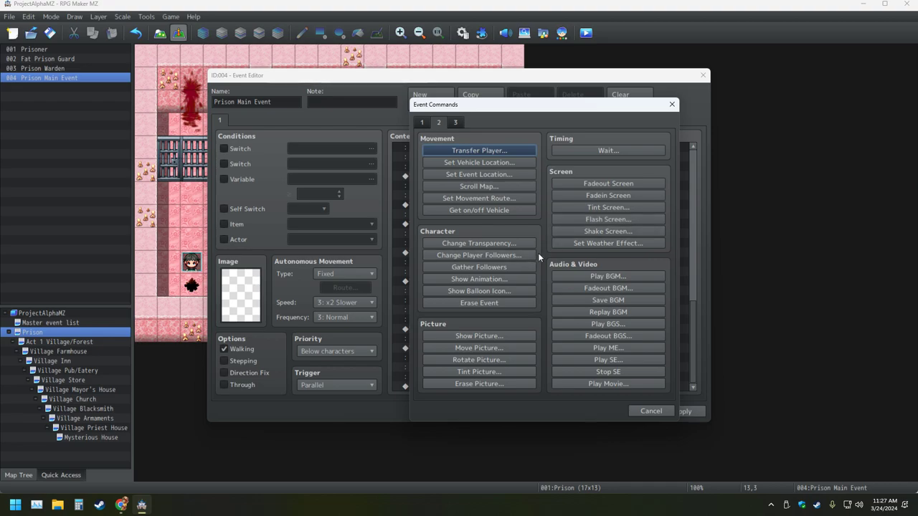
click(507, 292)
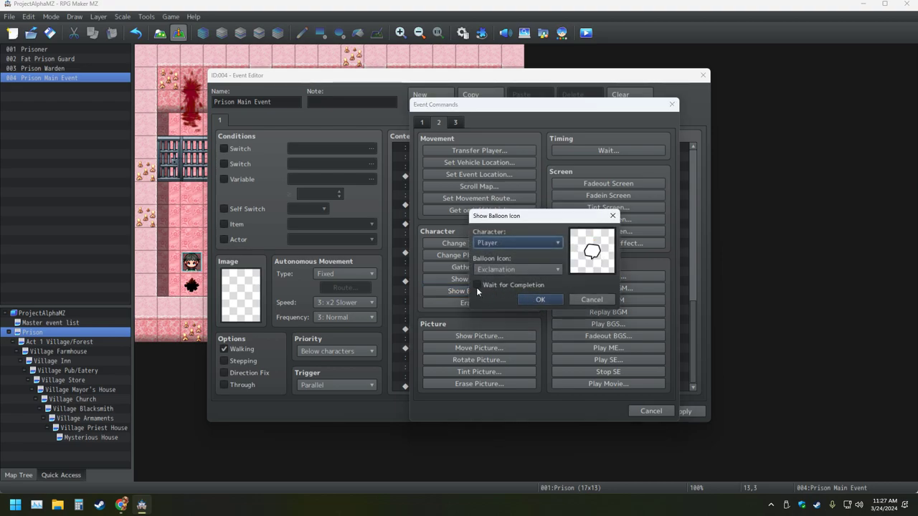
click(541, 244)
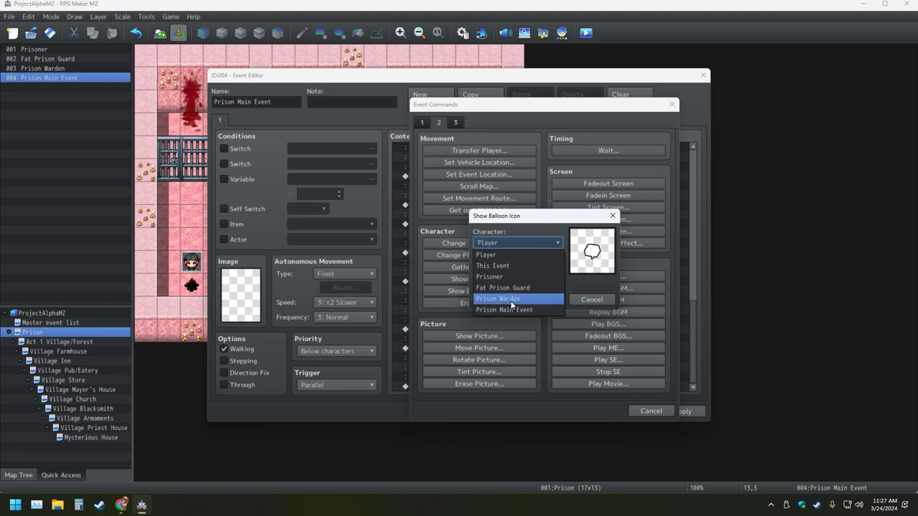
click(506, 288)
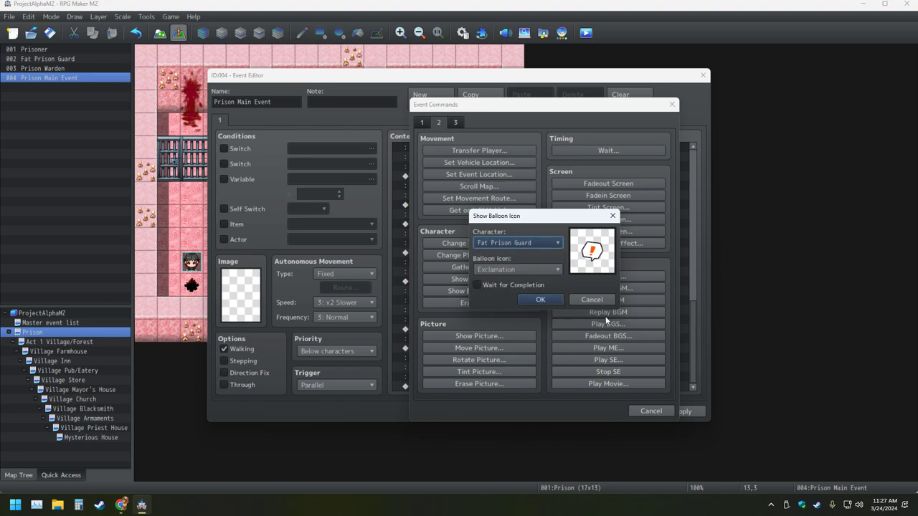
click(541, 299)
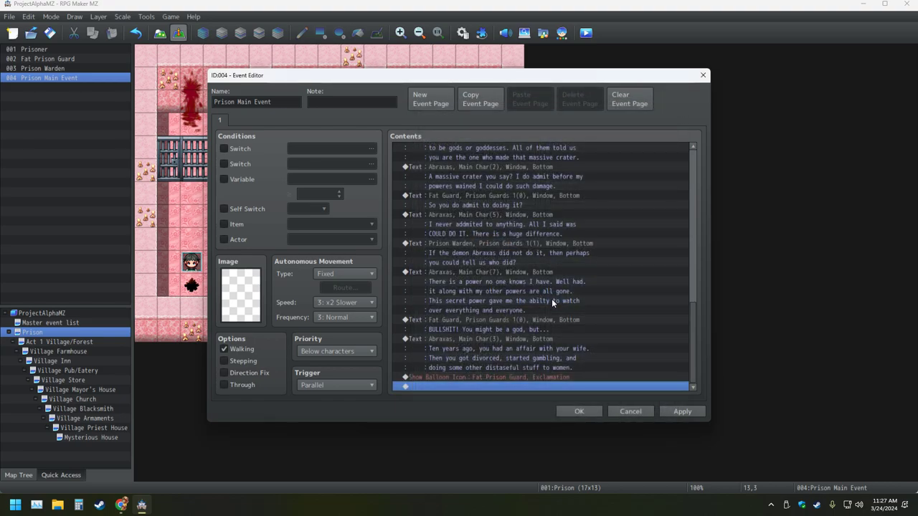
Step: Turn on Wait for Completion for the Fat Prison Guard's balloon icon command
double_click(425, 385)
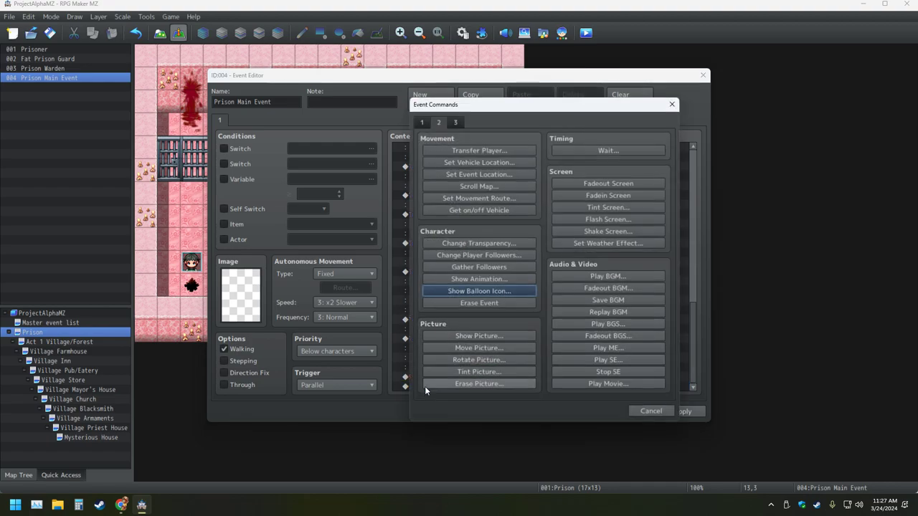
click(674, 104)
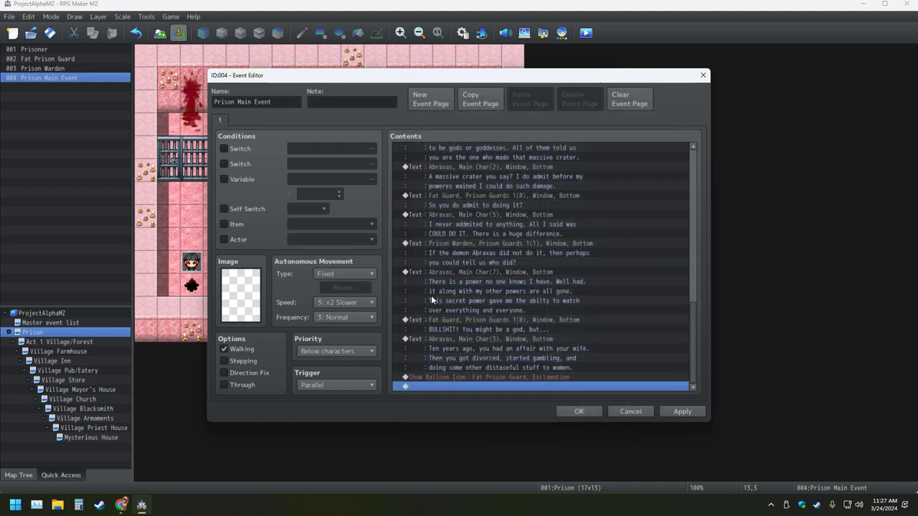
right_click(440, 377)
click(480, 392)
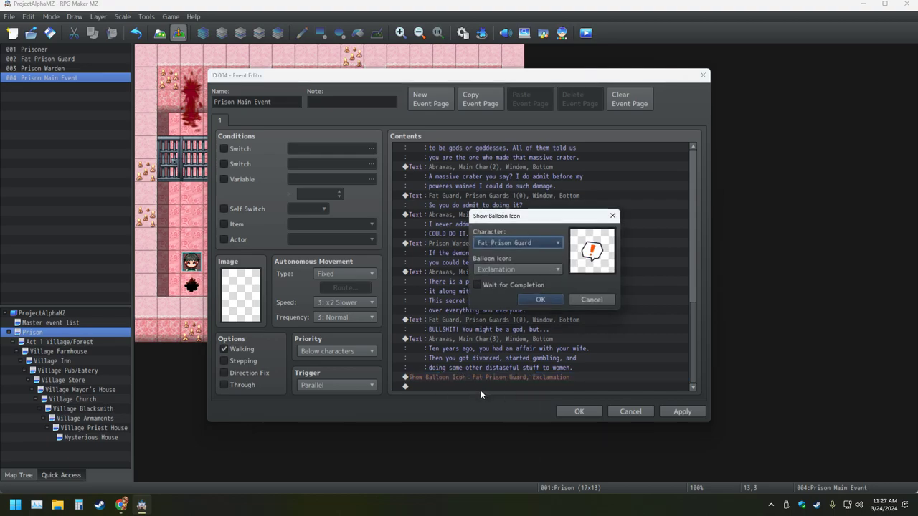
click(478, 284)
click(534, 303)
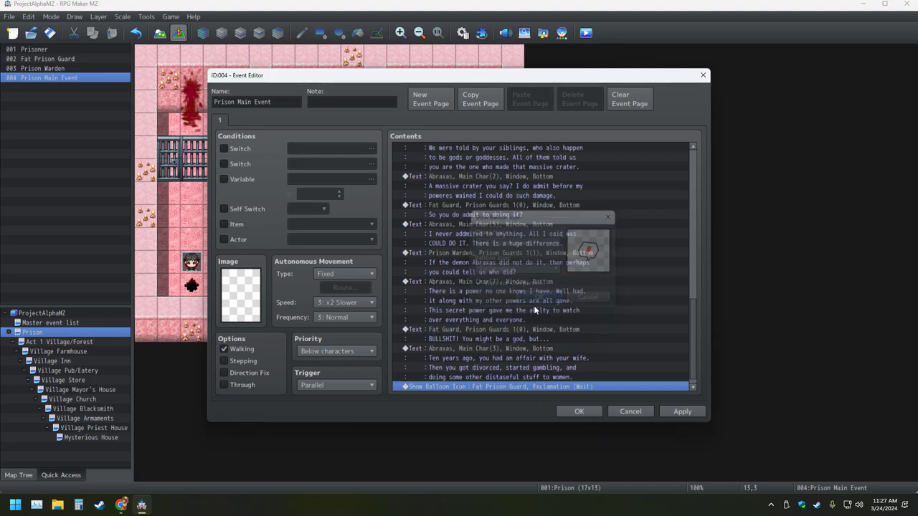
click(433, 389)
double_click(433, 388)
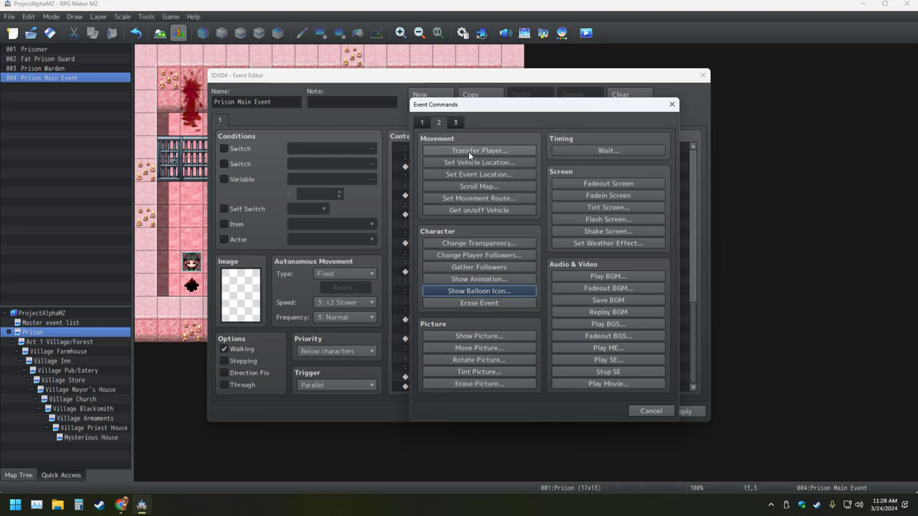
click(423, 122)
click(444, 149)
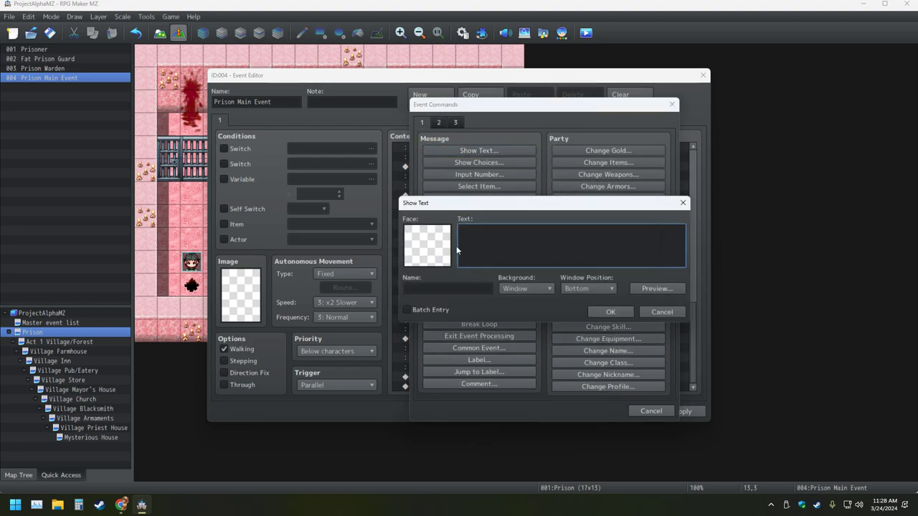
double_click(432, 250)
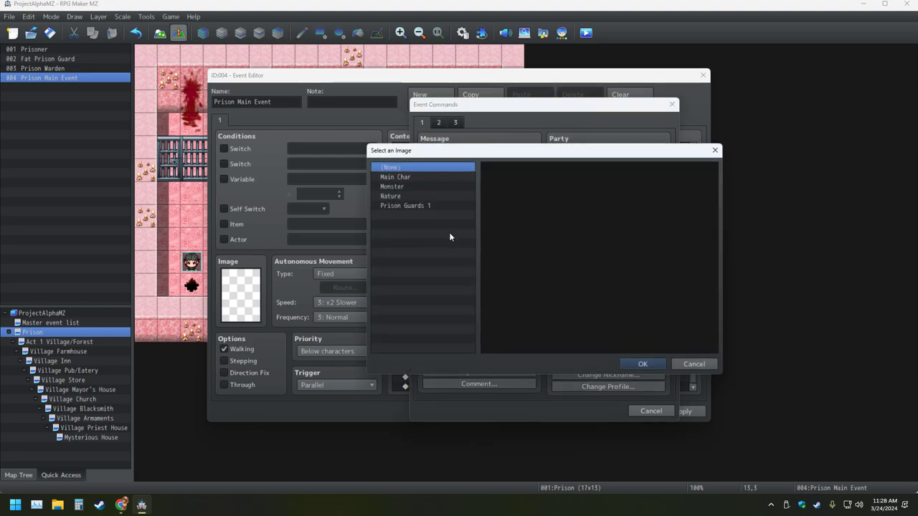
click(416, 205)
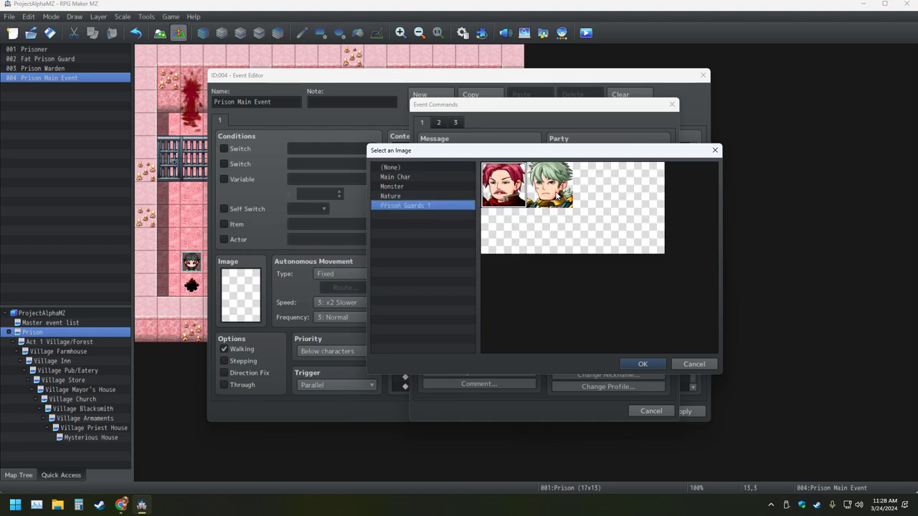
double_click(556, 192)
click(475, 291)
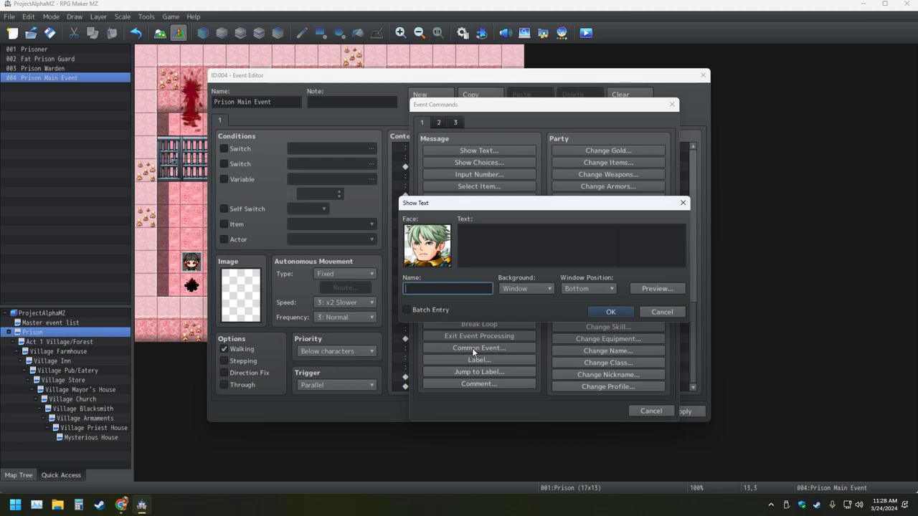
key(Escape)
key(Escape)
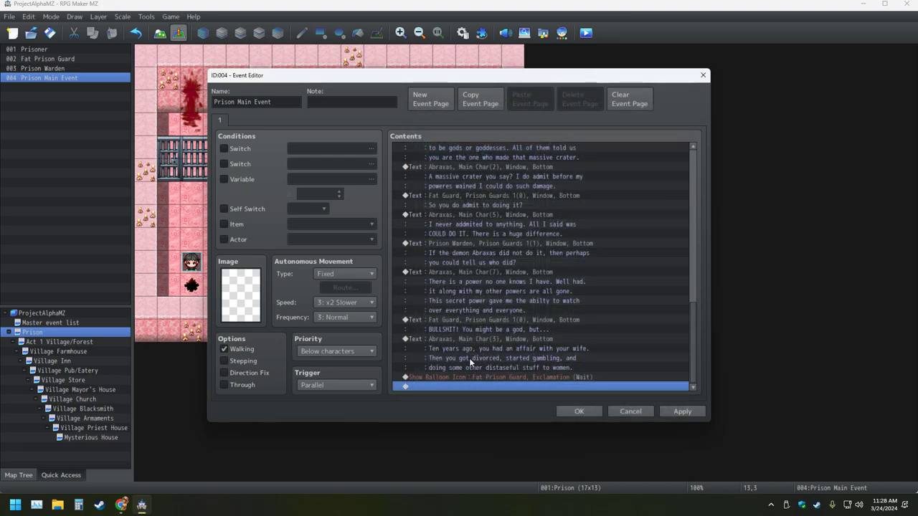
Step: Copy the Fat Prison Guard's balloon icon command and paste the duplicate at the end of the event
right_click(457, 383)
click(480, 417)
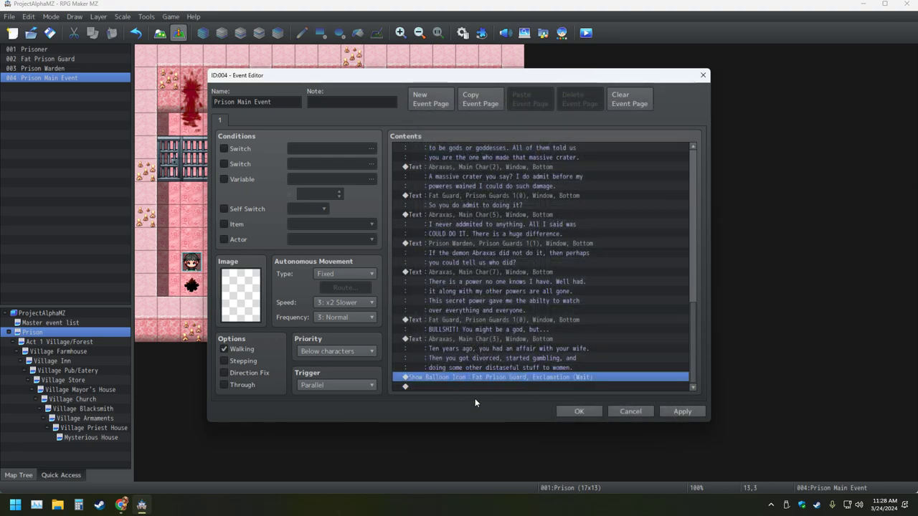
right_click(470, 389)
click(493, 430)
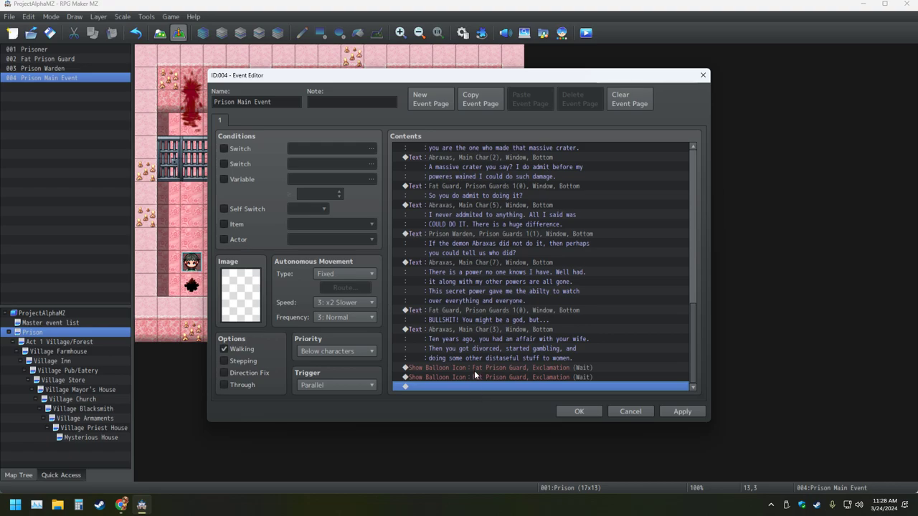
Step: Change the character of the second balloon icon command to Prison Warden
click(472, 378)
key(Insert)
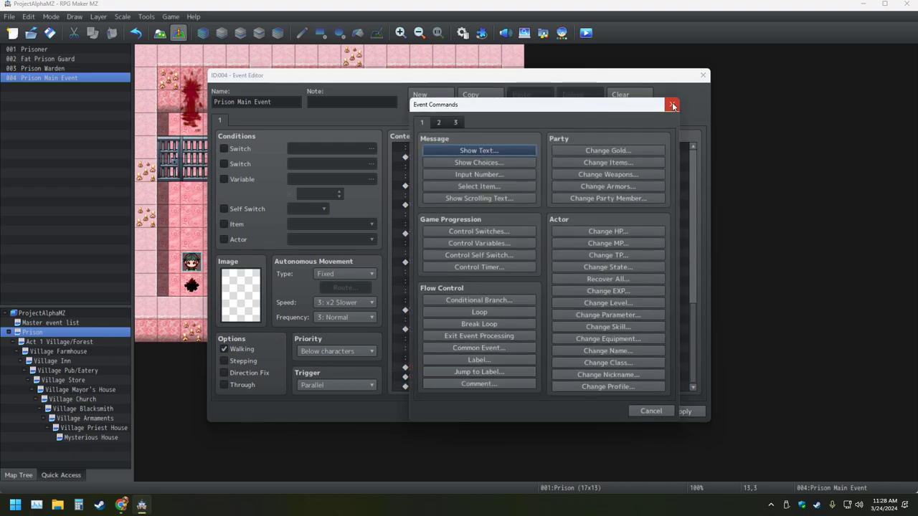
click(671, 101)
right_click(476, 380)
click(493, 388)
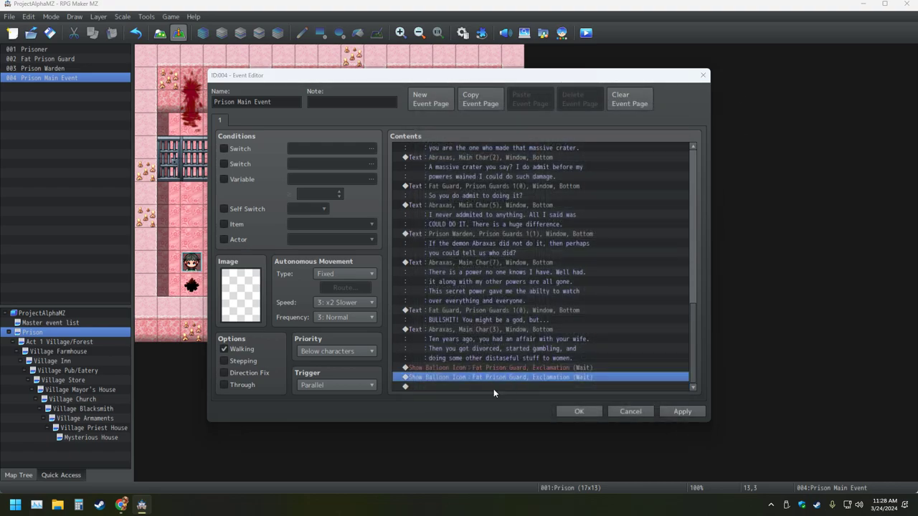
scroll(553, 245, down, 2)
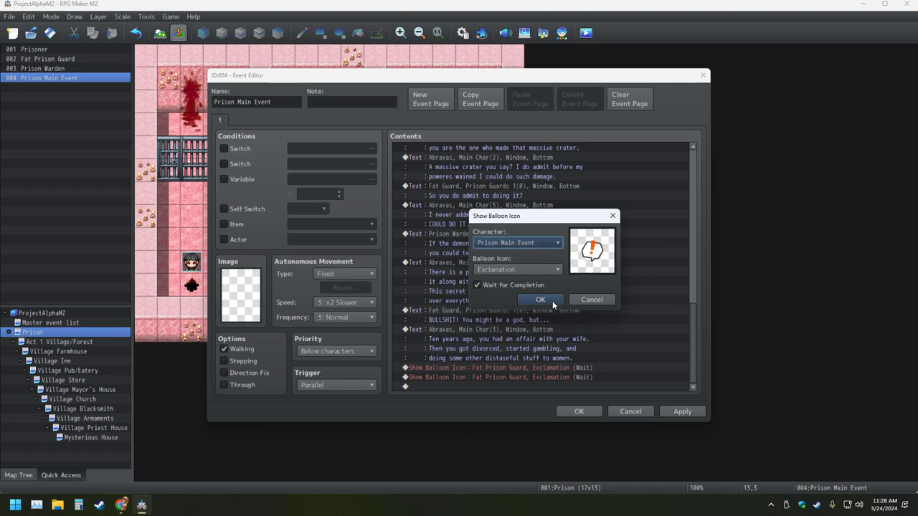
scroll(553, 246, up, 1)
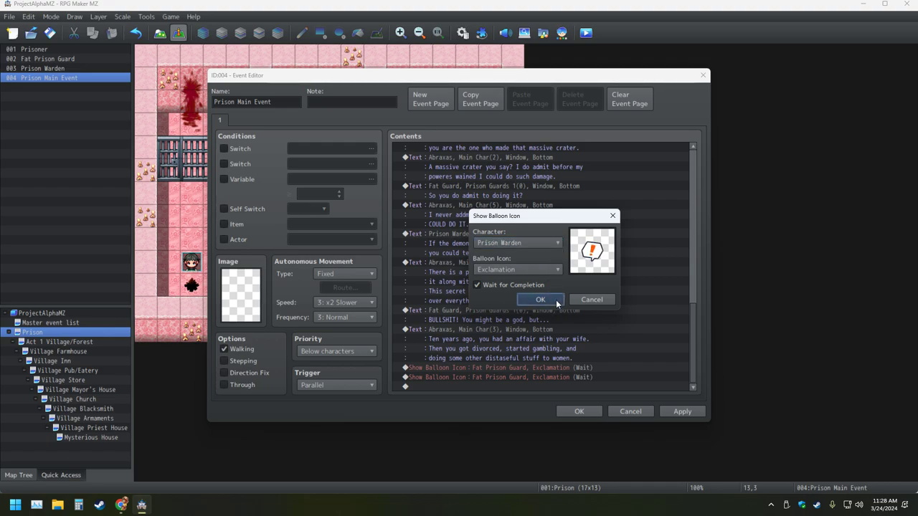
click(537, 300)
scroll(451, 340, down, 1)
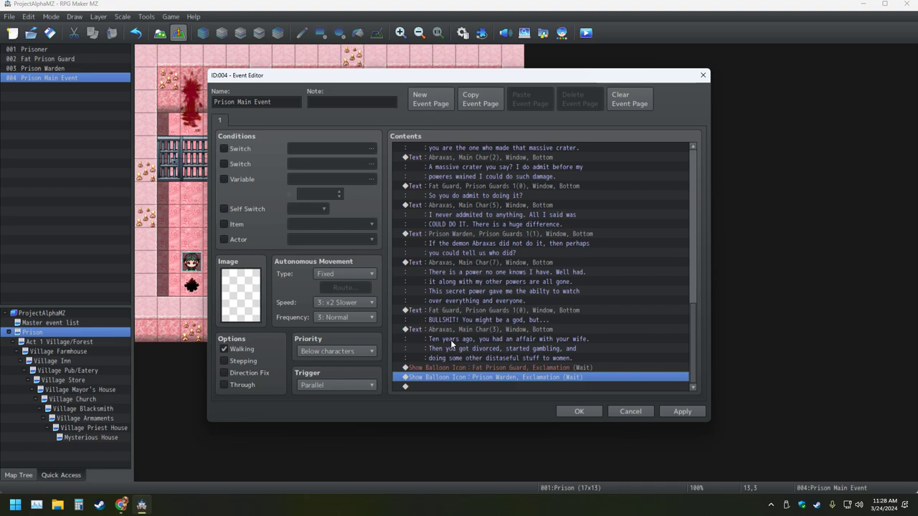
Step: Create a Show Text command at the end of the event, with the second Prison Guards 1 face and the name Prison Warden
double_click(445, 385)
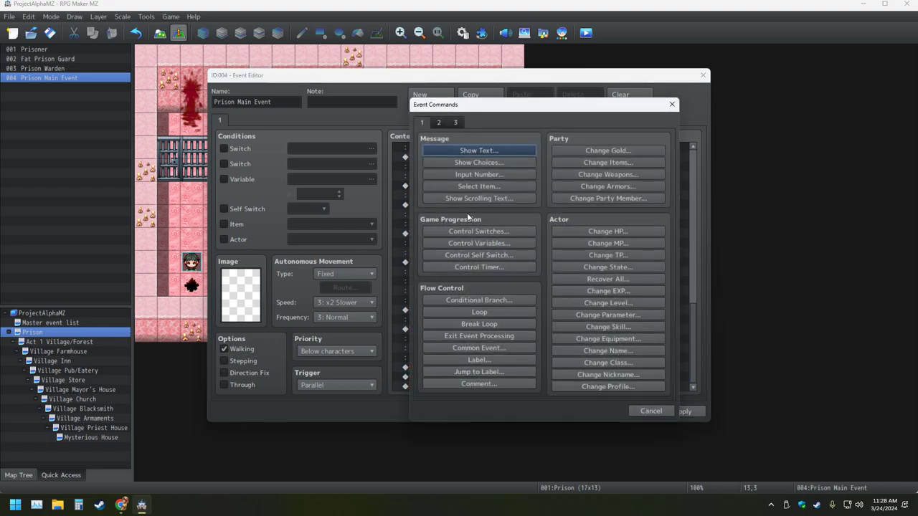
click(480, 154)
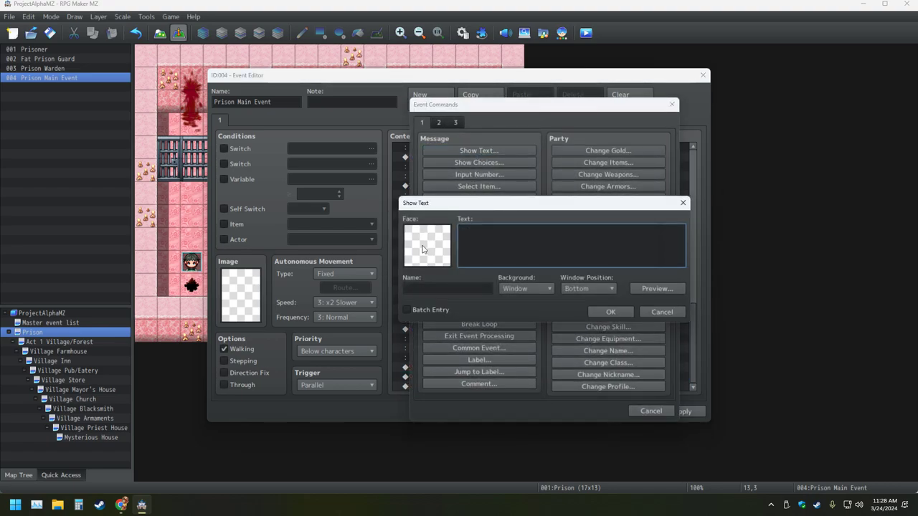
double_click(423, 249)
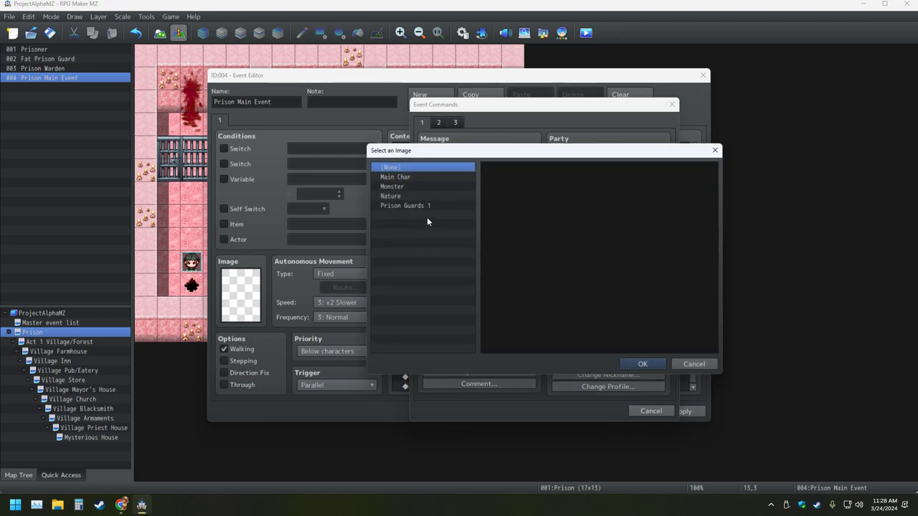
click(450, 206)
double_click(550, 185)
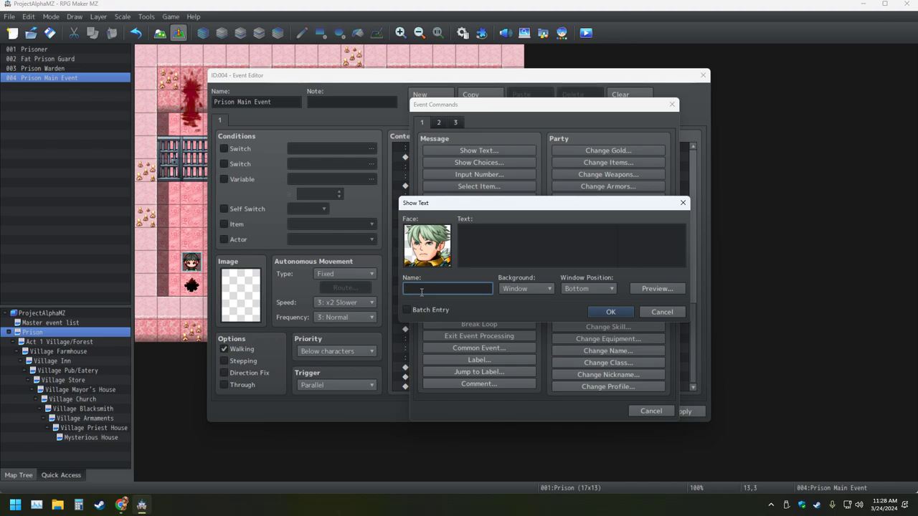
text(Very well)
key(BackSpace)
key(BackSpace)
key(BackSpace)
key(BackSpace)
key(BackSpace)
key(BackSpace)
key(BackSpace)
key(BackSpace)
key(BackSpace)
text(Prison Warden)
Step: Write "Very well, tell us your side of the story." as the Prison Warden's message and add it to the event
click(520, 252)
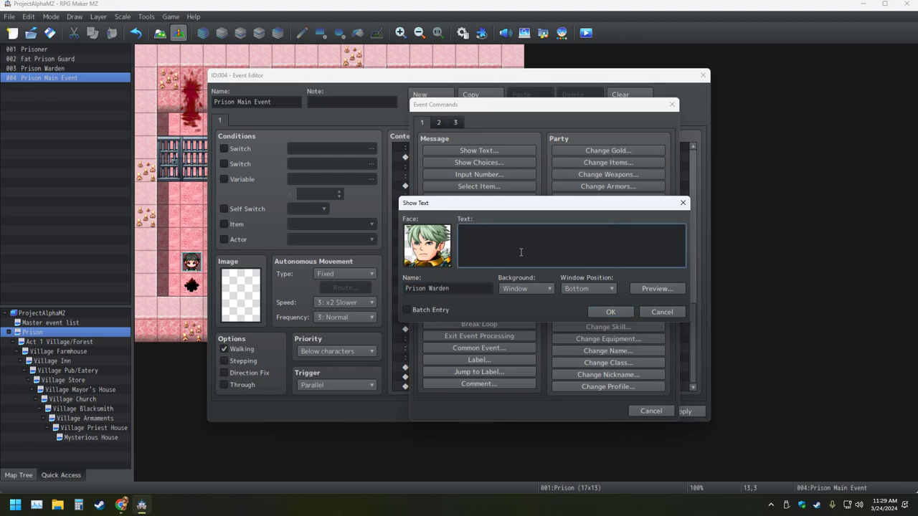
text(veryme)
key(BackSpace)
key(BackSpace)
key(BackSpace)
key(BackSpace)
key(BackSpace)
key(BackSpace)
text(Very Well)
key(BackSpace)
key(BackSpace)
key(BackSpace)
text(well, tell us your side of the story.)
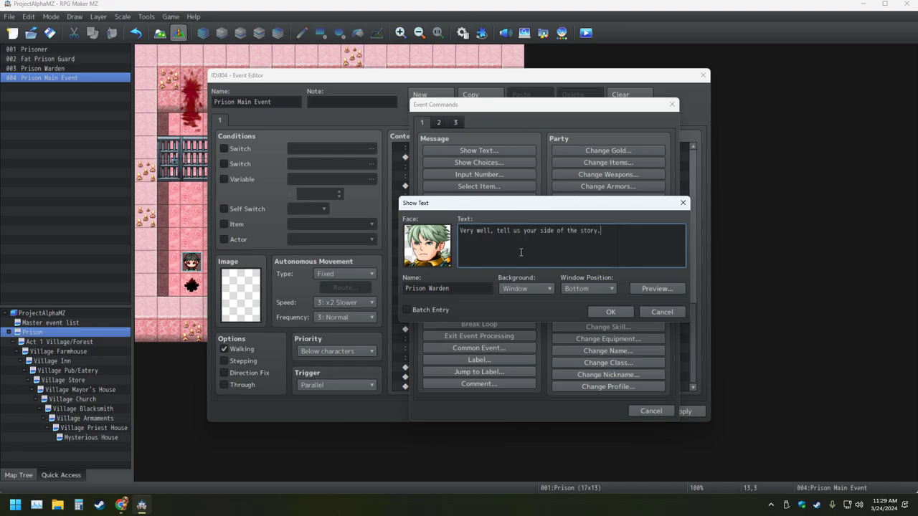
click(608, 312)
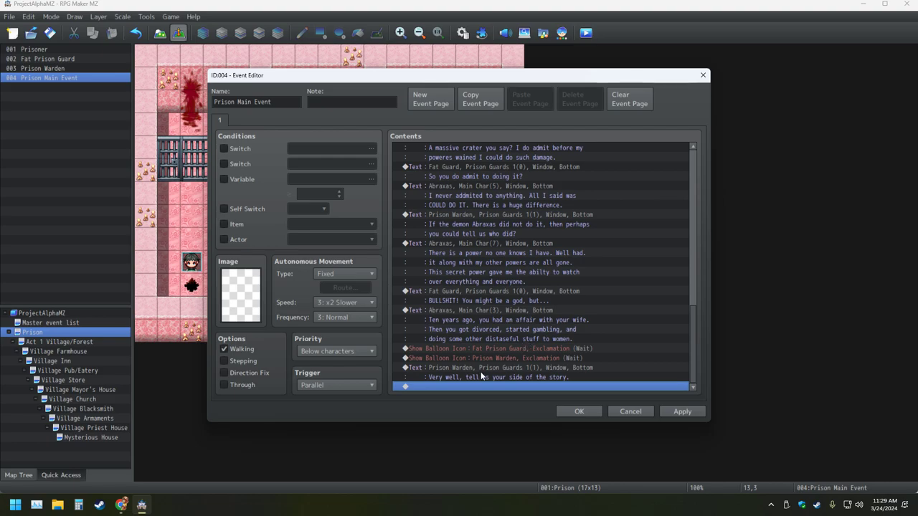
Step: Create a Show Text command at the end of the event, with the second Main Char face and the name Abraxas
double_click(458, 385)
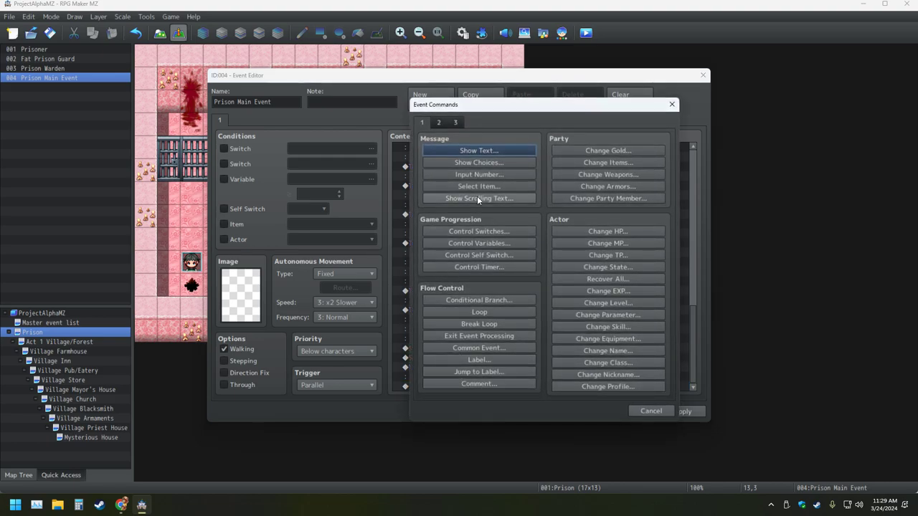
click(480, 151)
double_click(437, 250)
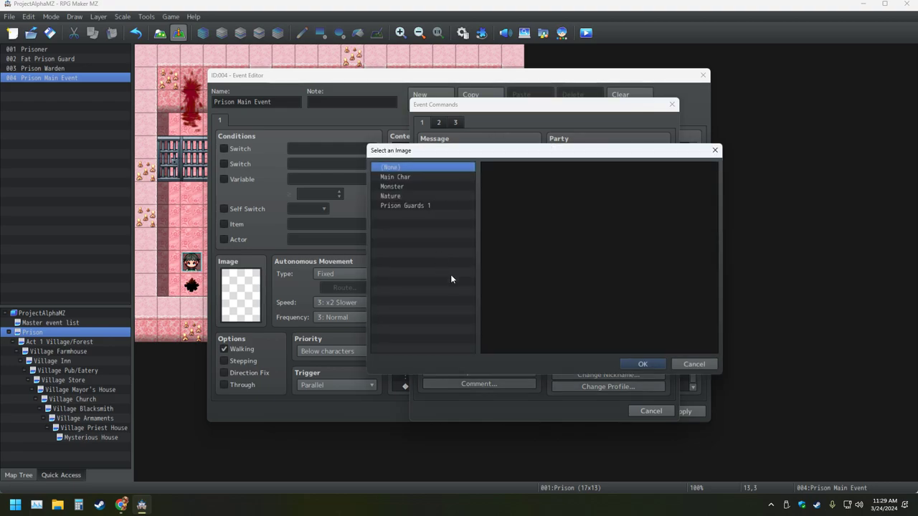
click(396, 186)
click(398, 177)
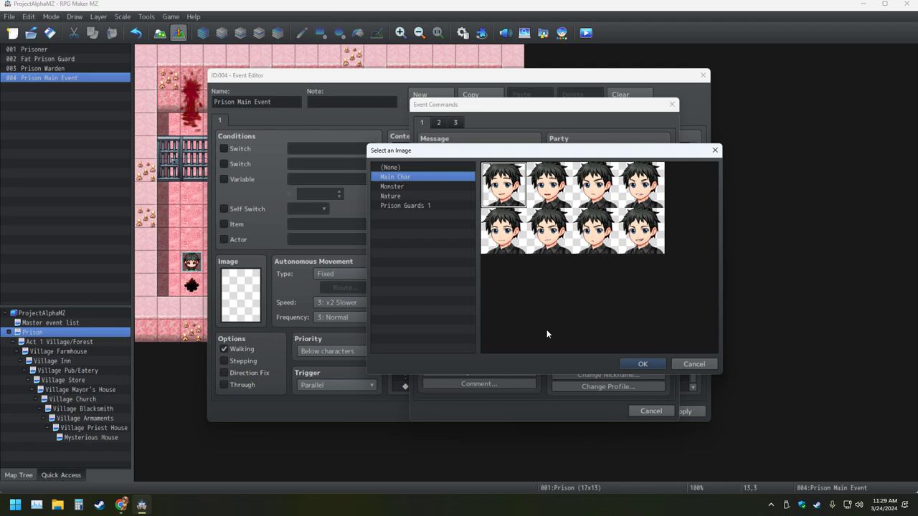
double_click(550, 194)
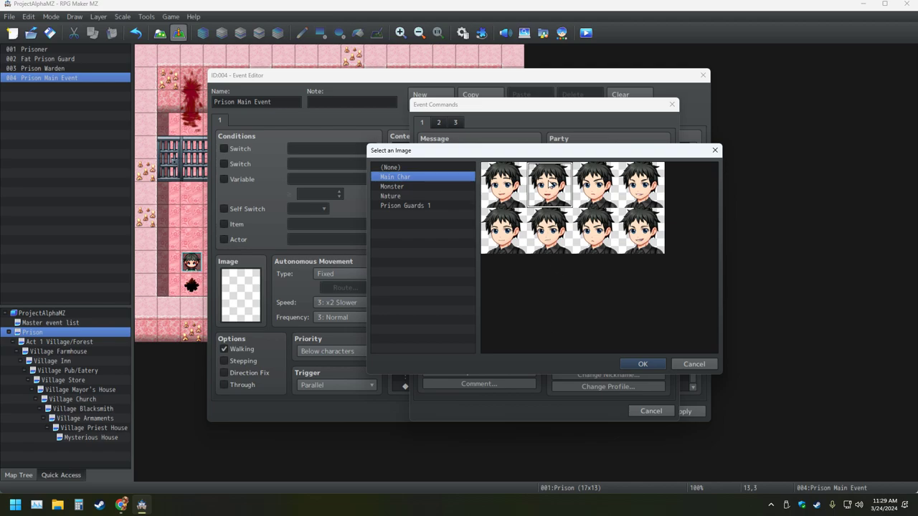
click(433, 289)
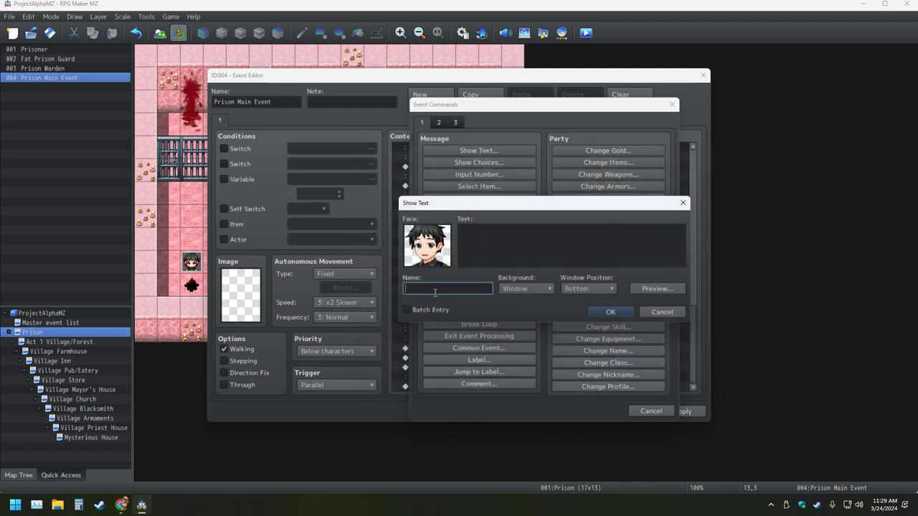
text(Abraxas)
Step: Write "I will do that and more." as Abraxas's message and add it to the event
click(488, 239)
text(I)
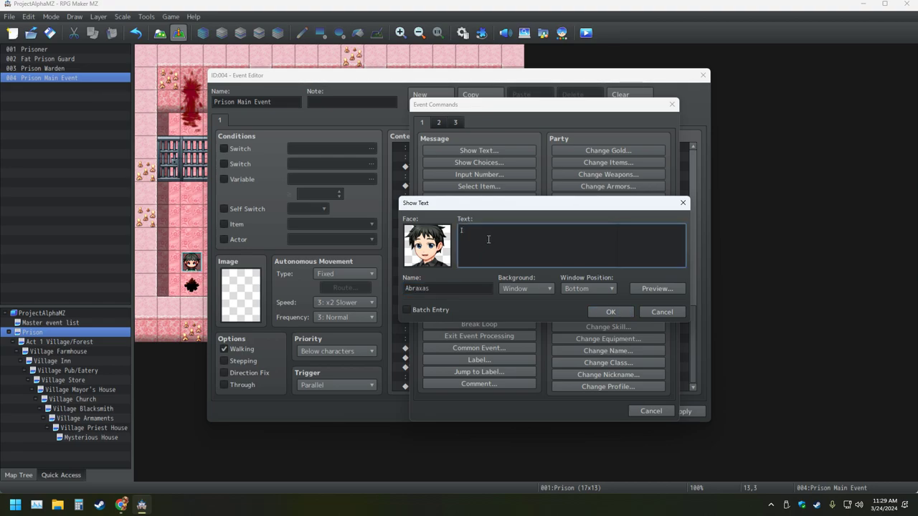
text( will do that and more.)
click(610, 312)
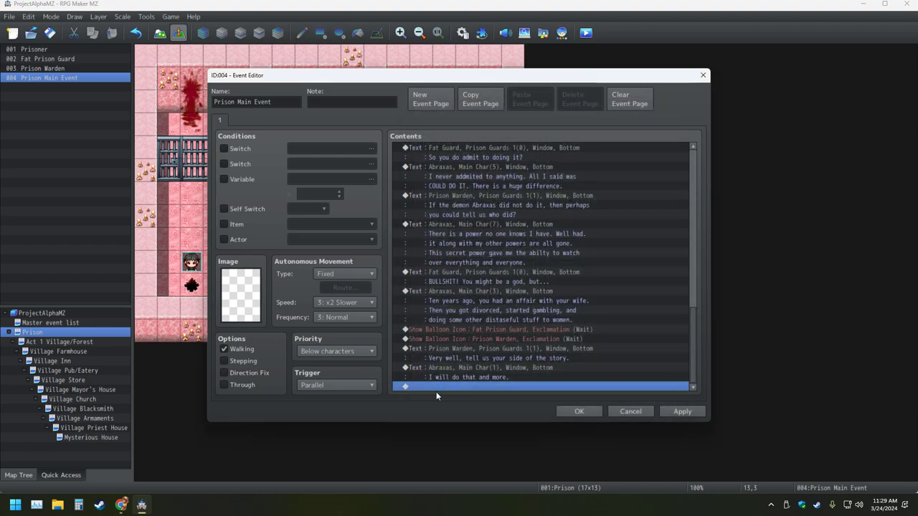
Step: Start a Transfer Player command at the end of the event and open its destination location for selection
scroll(475, 315, up, 5)
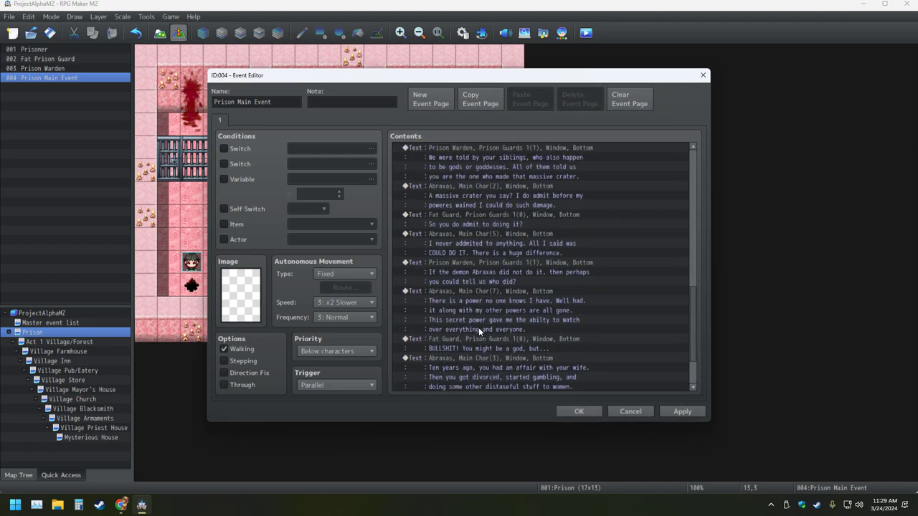
scroll(472, 311, up, 5)
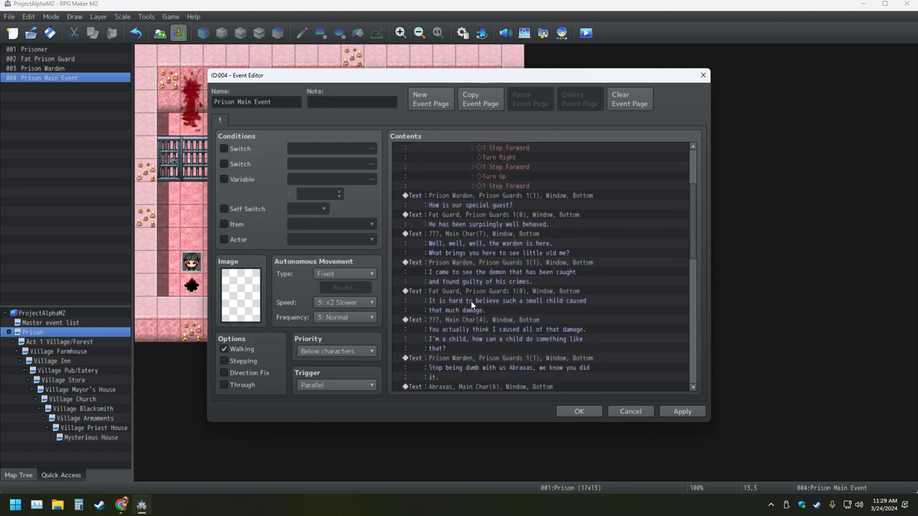
scroll(473, 298, down, 10)
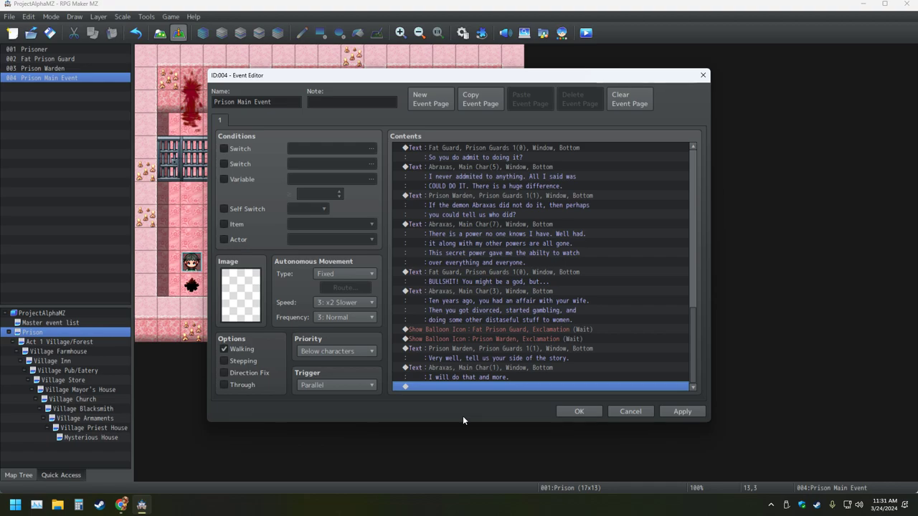
right_click(444, 388)
click(463, 378)
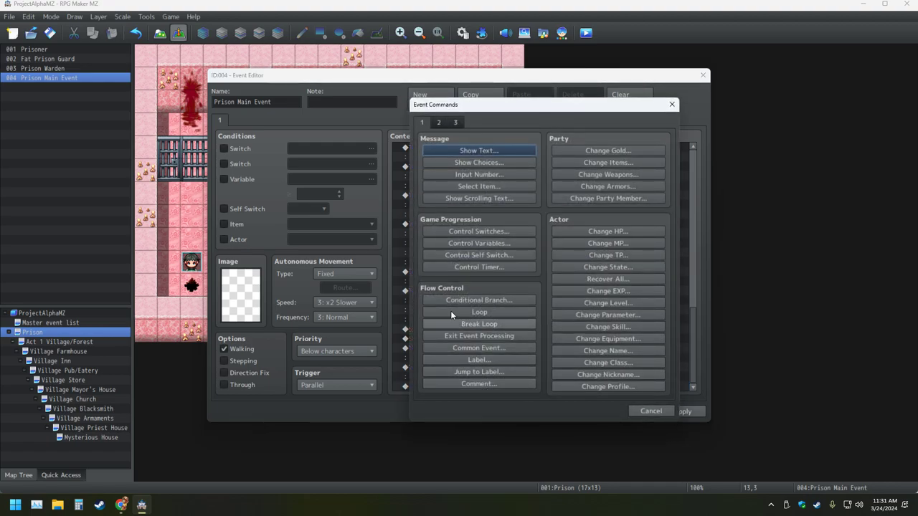
click(439, 123)
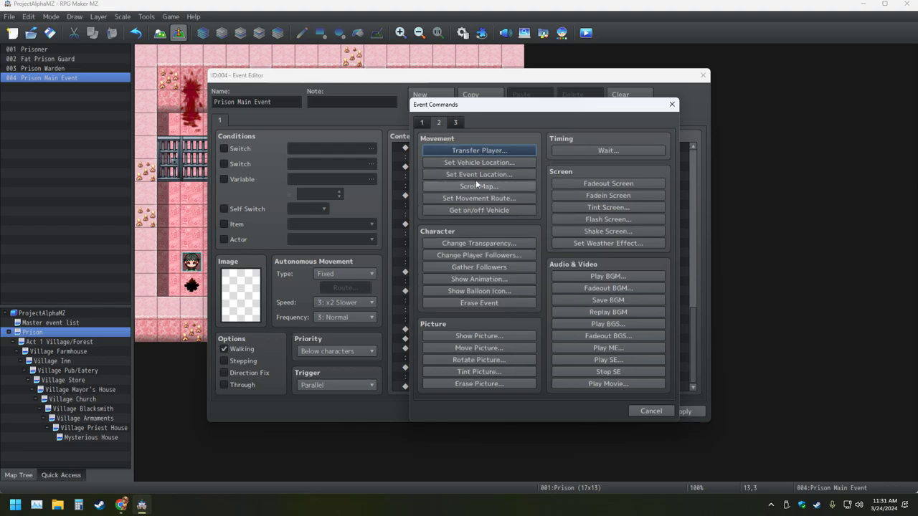
click(476, 151)
click(597, 224)
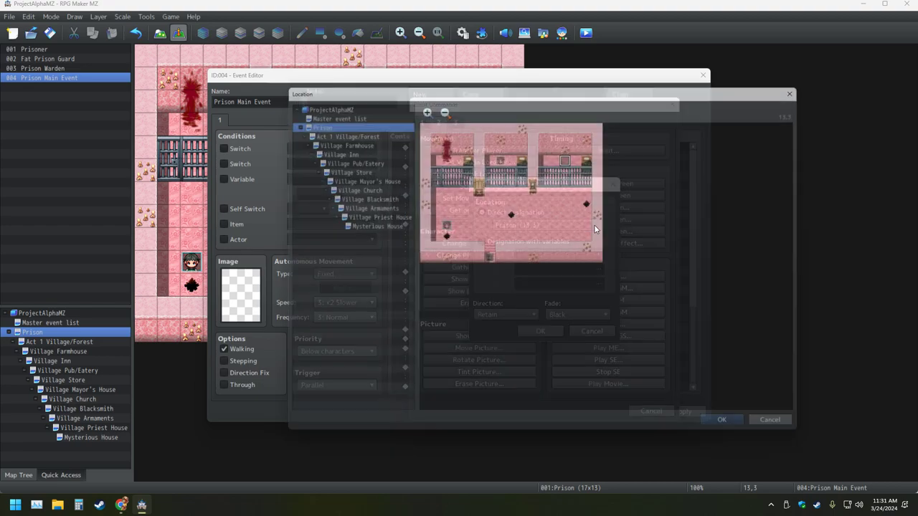
Step: Examine the Act 1 Village/Forest map from the forest down to the village for a possible transfer destination
click(353, 132)
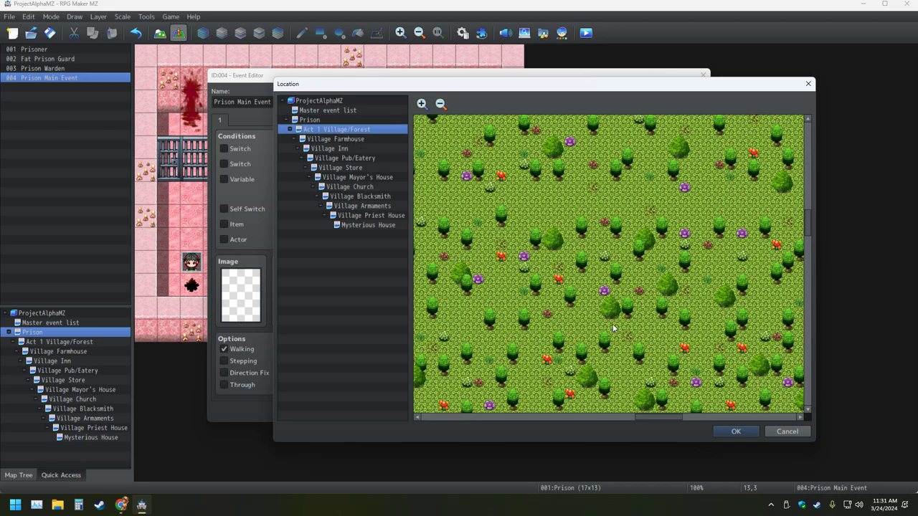
click(440, 104)
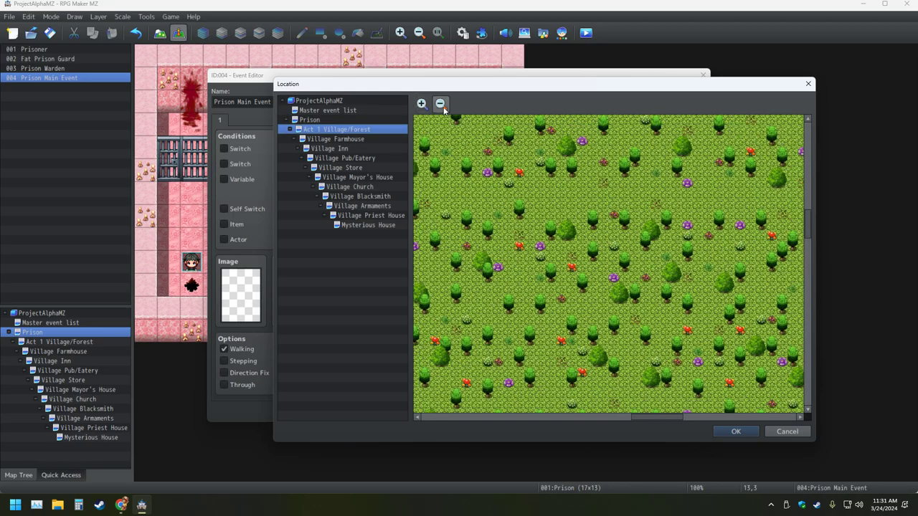
click(440, 104)
click(440, 104)
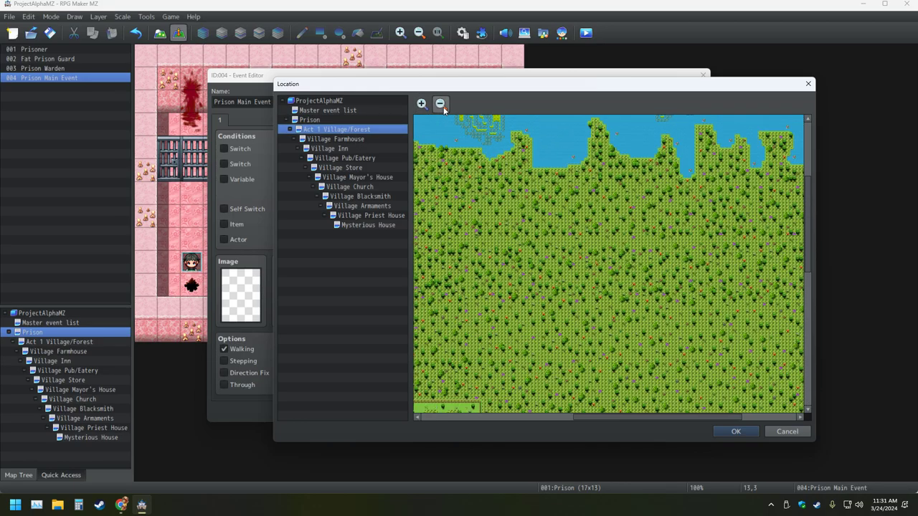
click(441, 104)
click(421, 104)
click(421, 104)
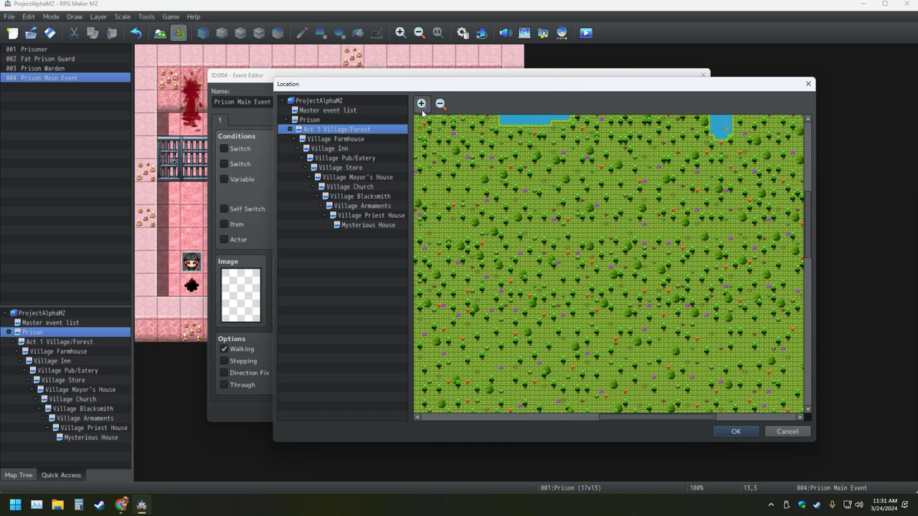
click(421, 104)
click(421, 104)
click(422, 105)
click(422, 104)
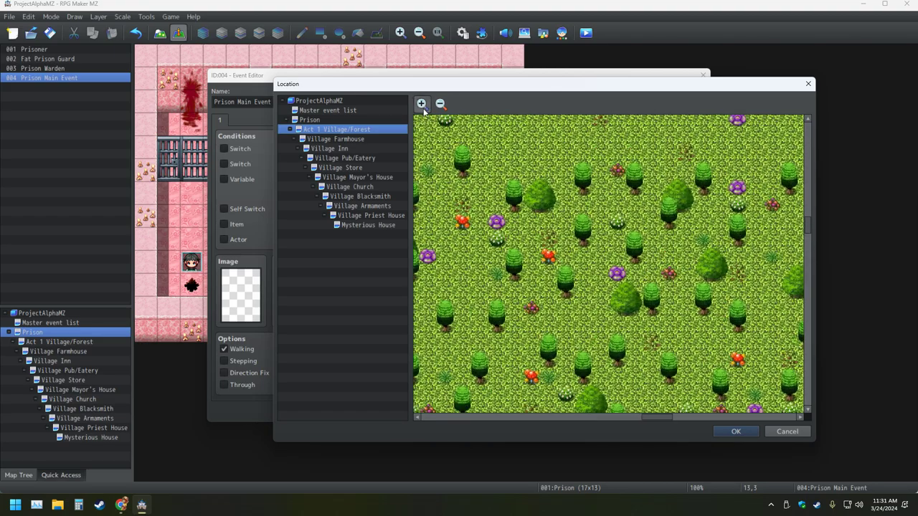
click(422, 105)
click(422, 105)
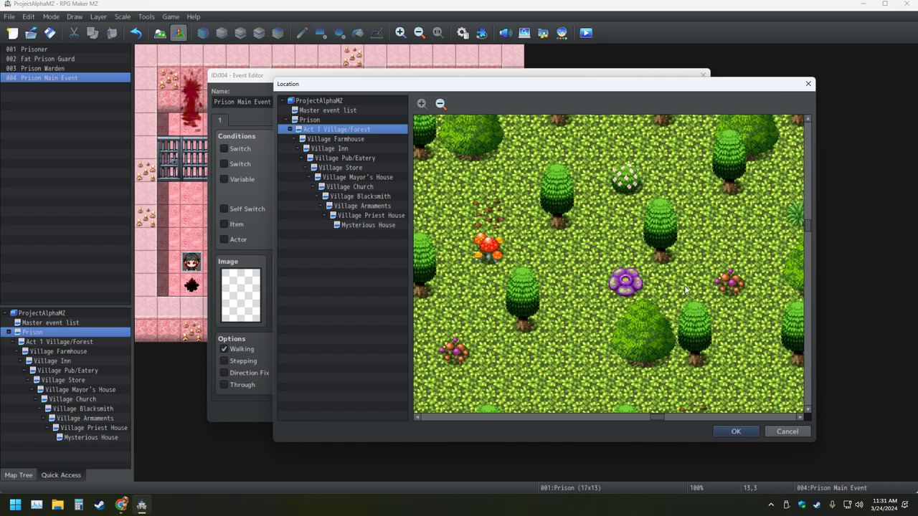
click(682, 277)
scroll(530, 371, up, 3)
scroll(529, 372, down, 10)
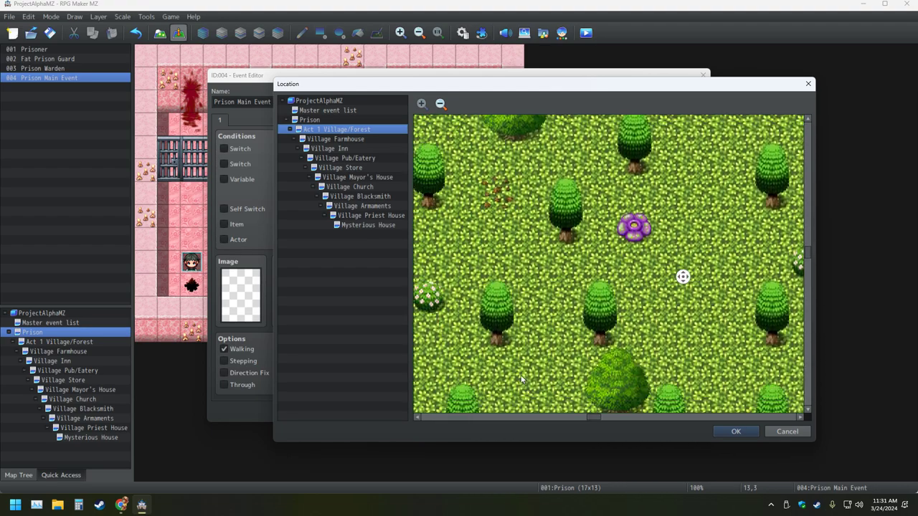
scroll(613, 383, down, 10)
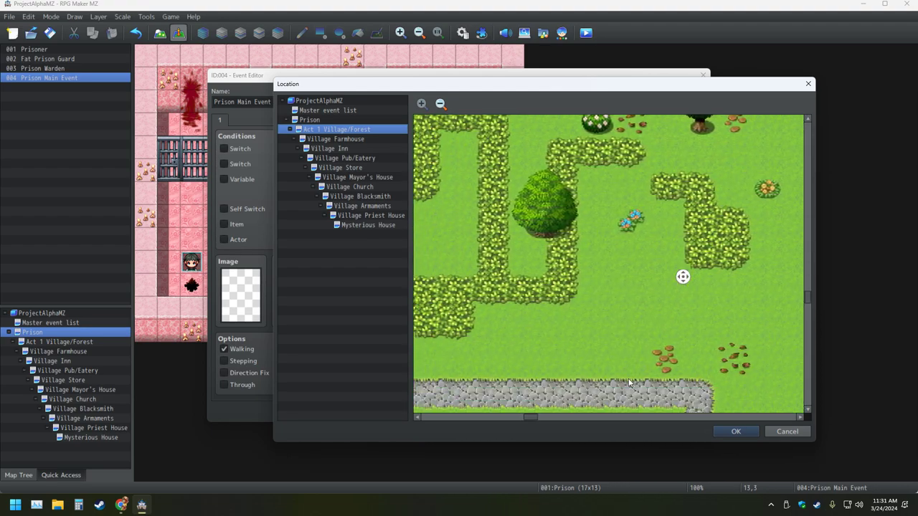
scroll(760, 329, down, 10)
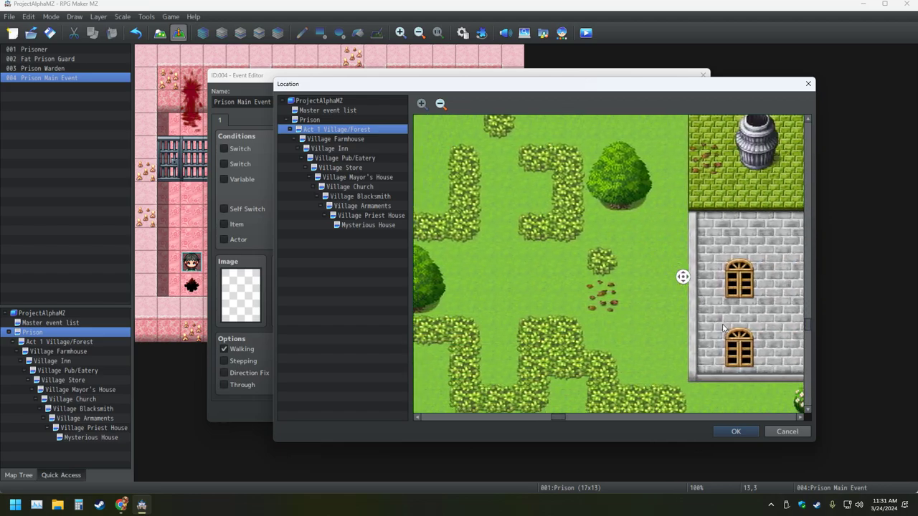
scroll(745, 307, down, 5)
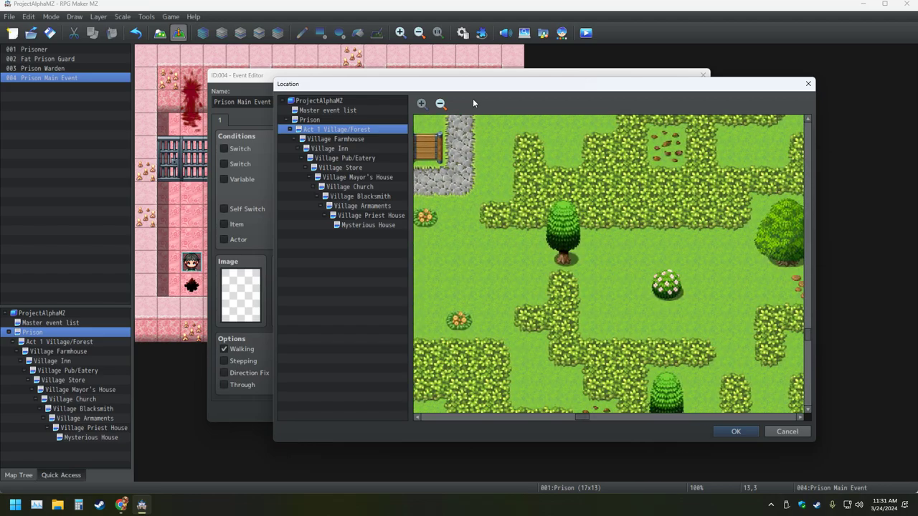
Step: Look over the village's overall layout of buildings and paths on the Act 1 Village/Forest map
click(440, 104)
click(440, 104)
click(440, 104)
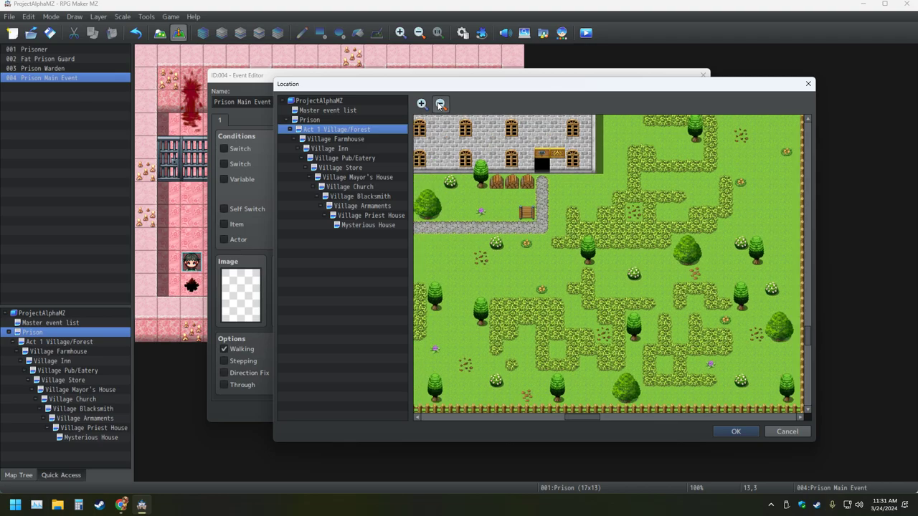
click(439, 104)
click(440, 104)
click(440, 104)
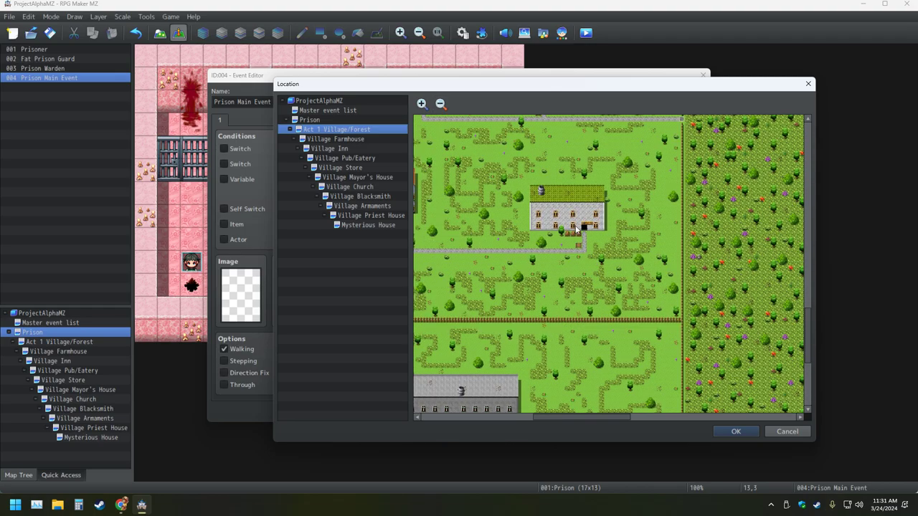
click(441, 104)
click(441, 104)
click(441, 104)
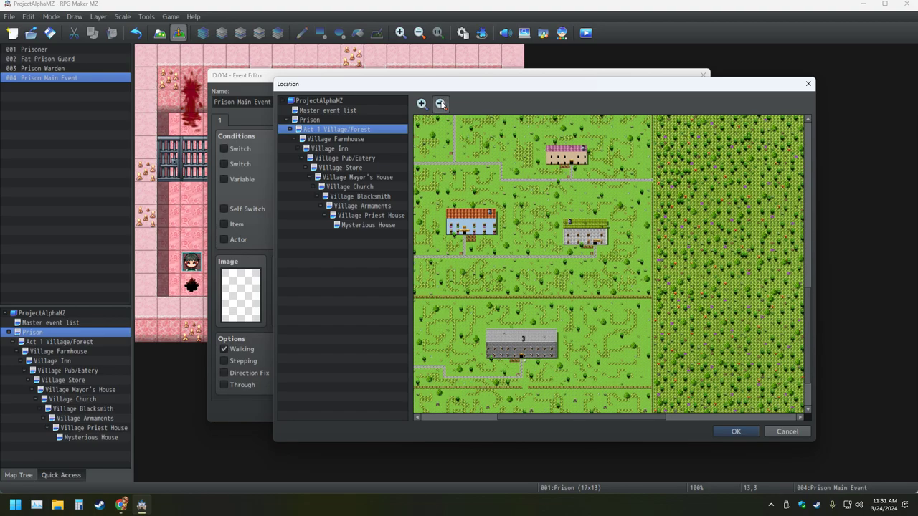
click(440, 104)
click(441, 104)
click(441, 104)
middle_drag(576, 273, 539, 282)
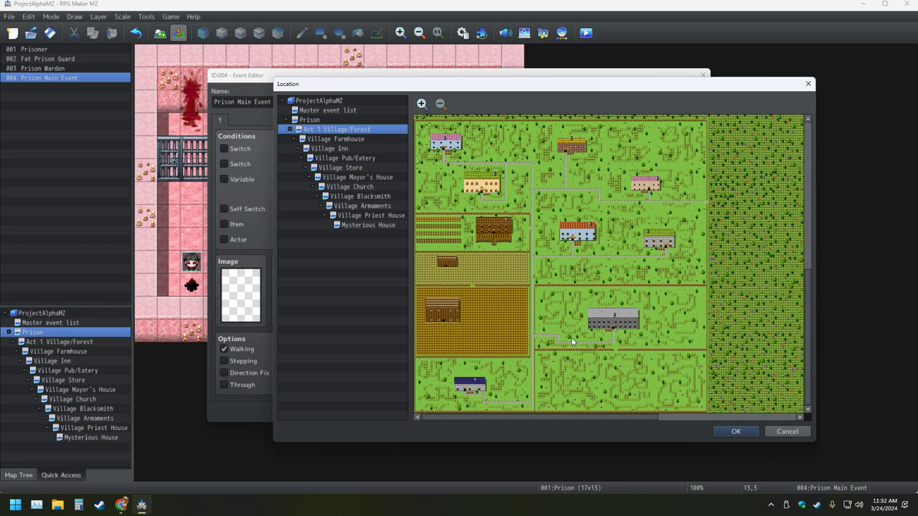
click(422, 103)
click(423, 104)
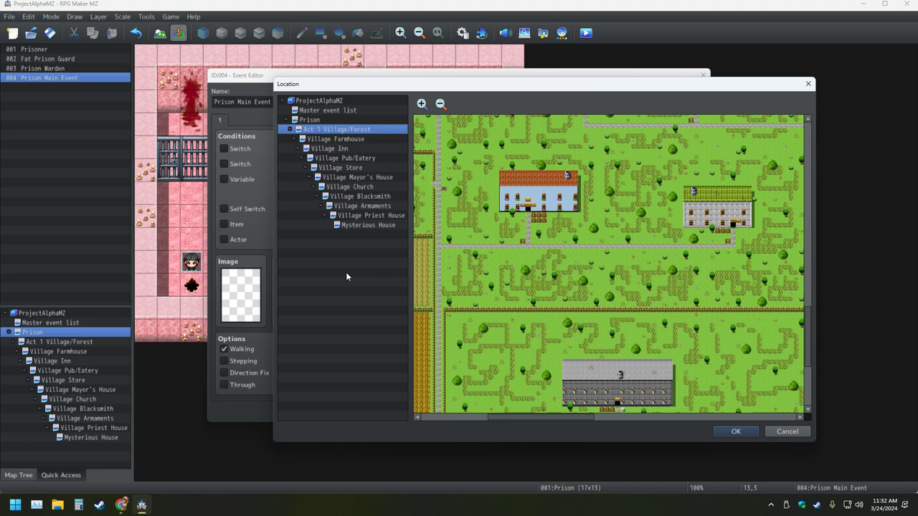
Step: Examine the Village Church map, both close up and as a whole, as a possible transfer destination
click(351, 187)
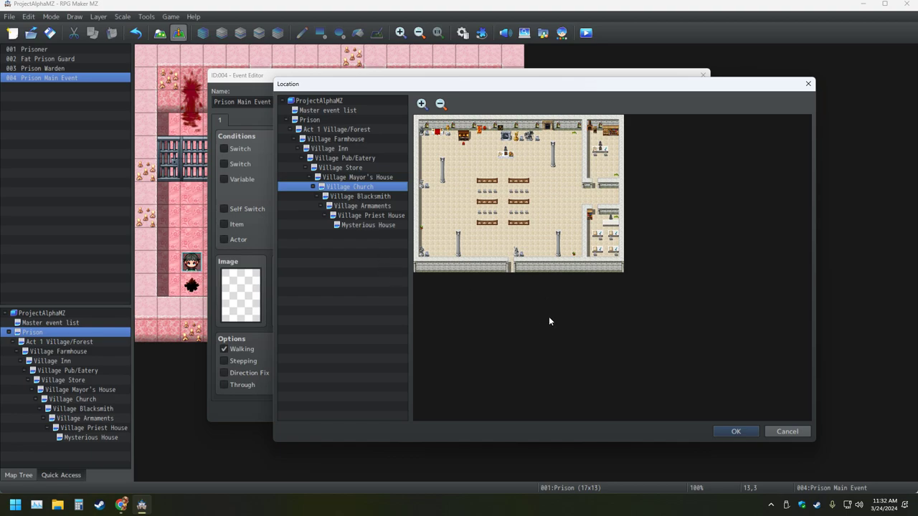
click(423, 104)
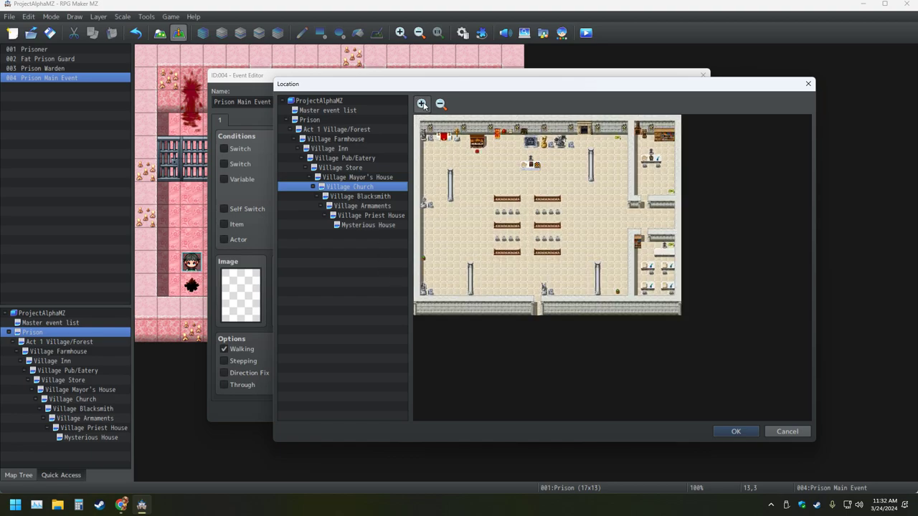
click(422, 104)
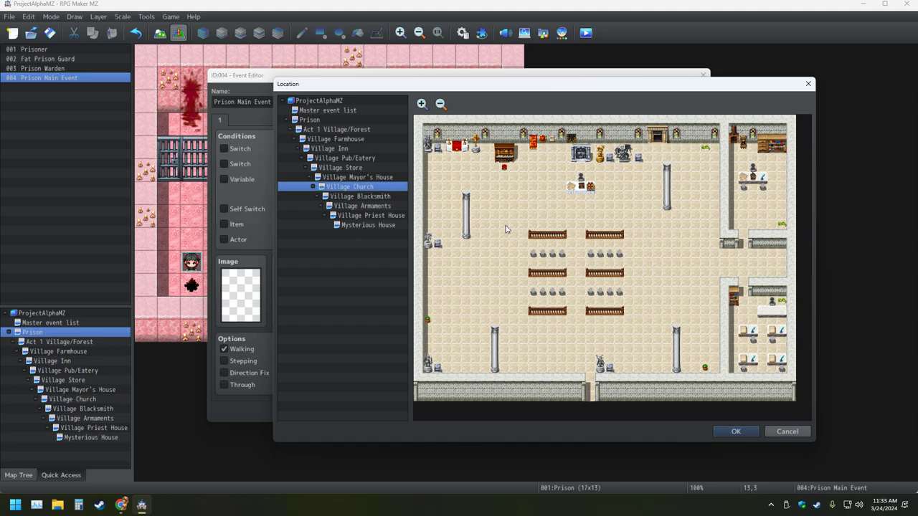
click(421, 104)
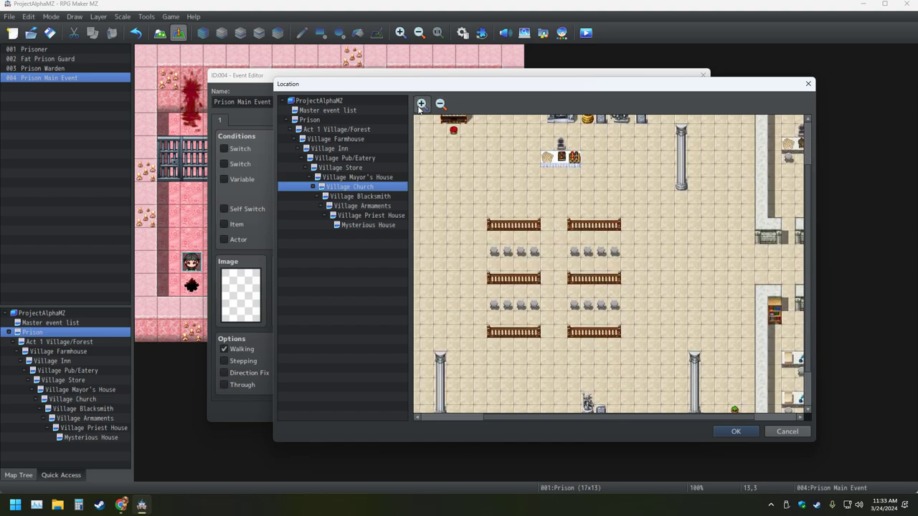
click(422, 103)
click(421, 104)
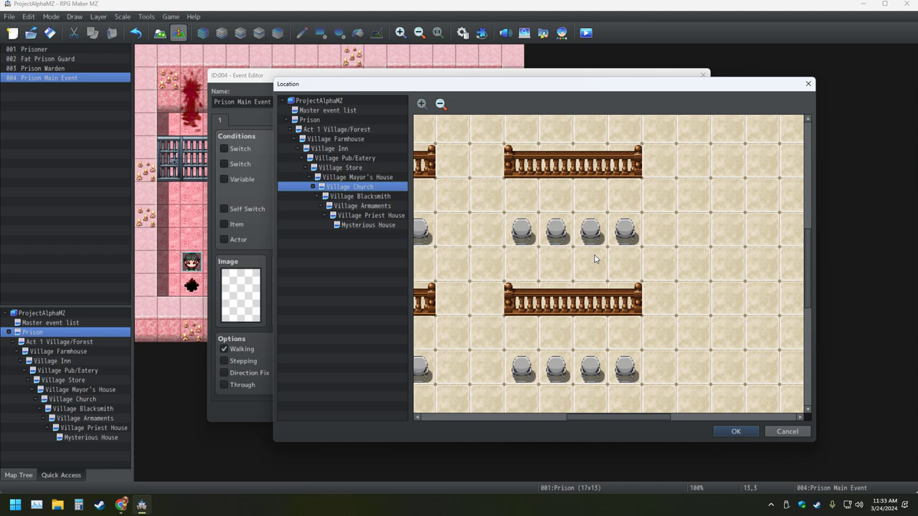
click(441, 104)
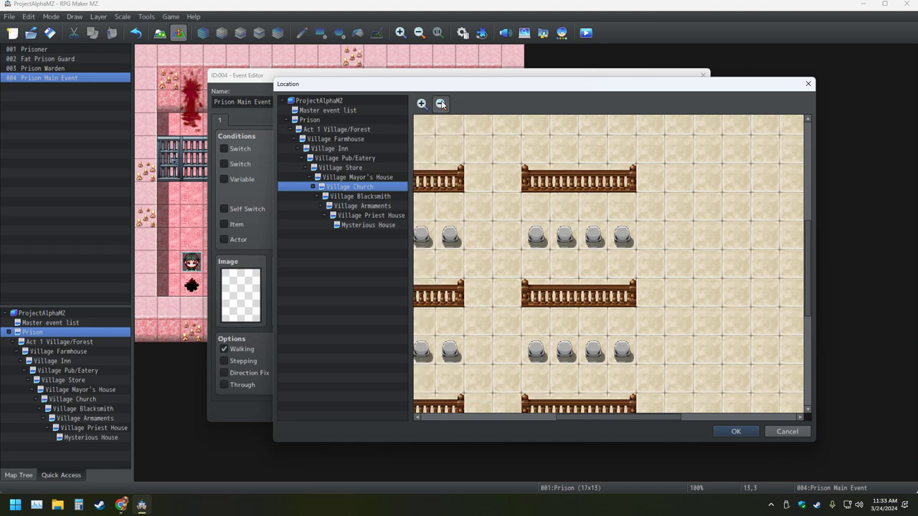
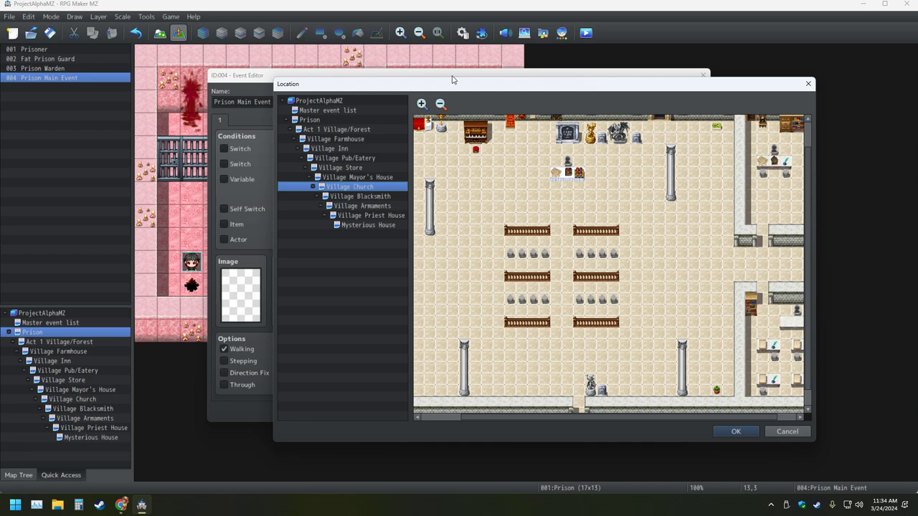
click(440, 104)
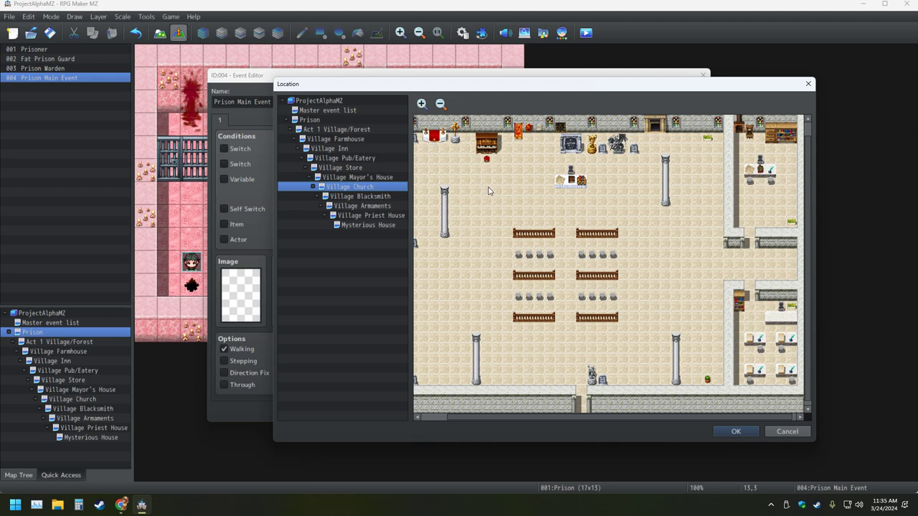
click(441, 103)
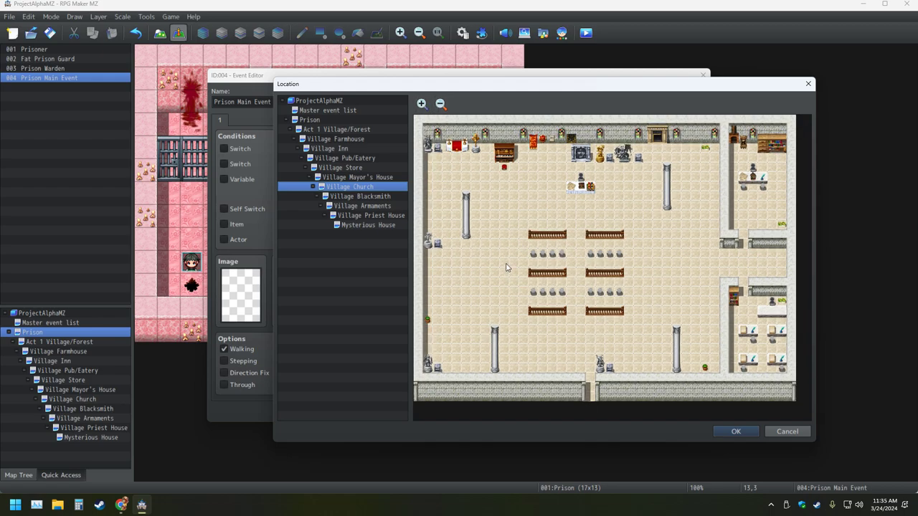
click(442, 104)
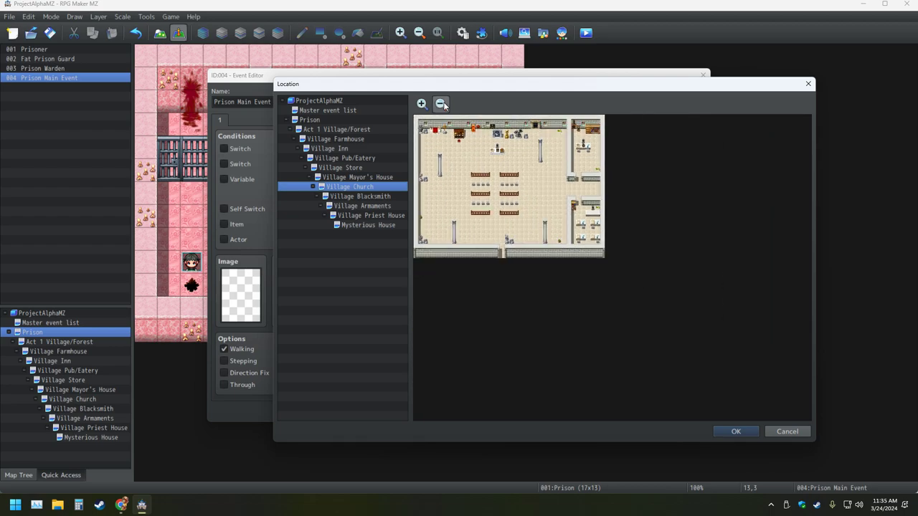
click(442, 104)
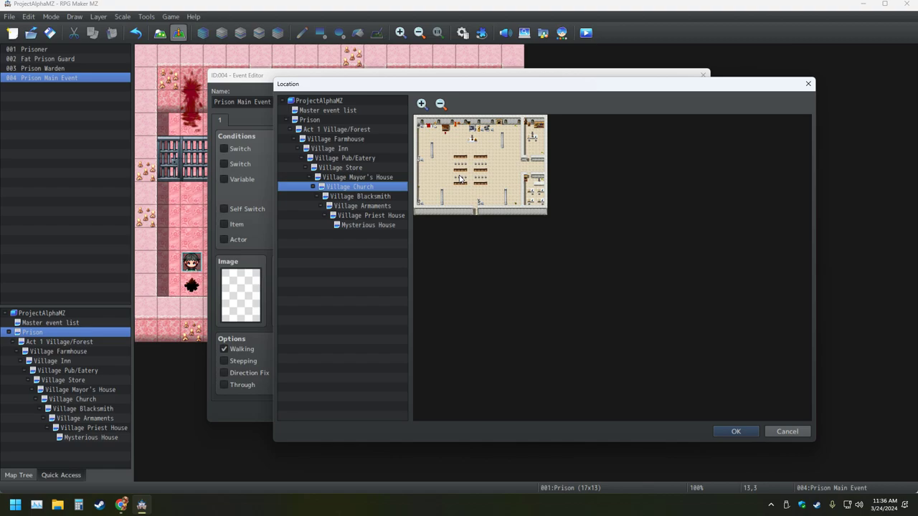
key(Escape)
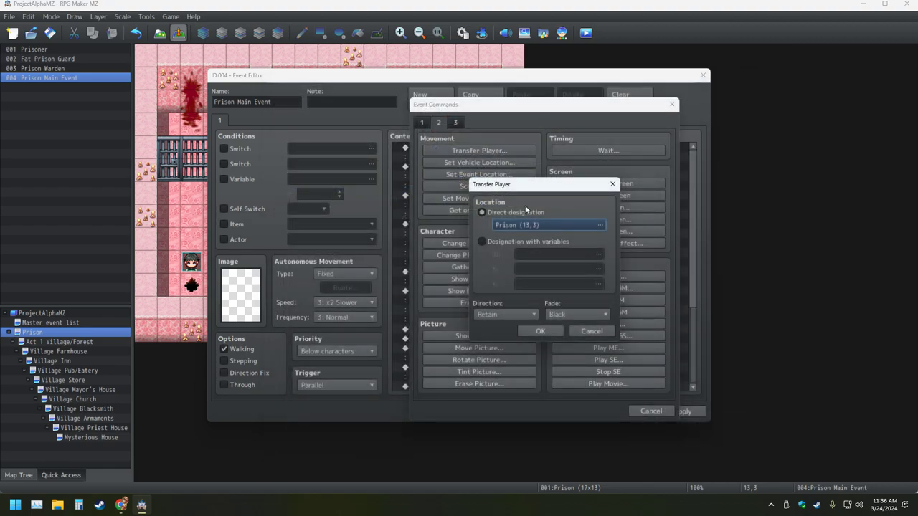
Step: Set the Transfer Player destination to Village Church at 35,7, just below the desk in the upper side room
click(582, 224)
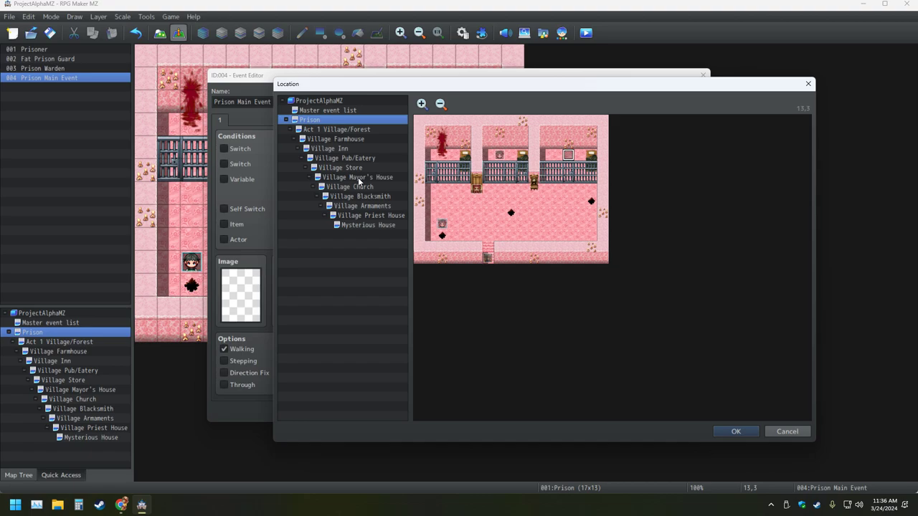
click(349, 192)
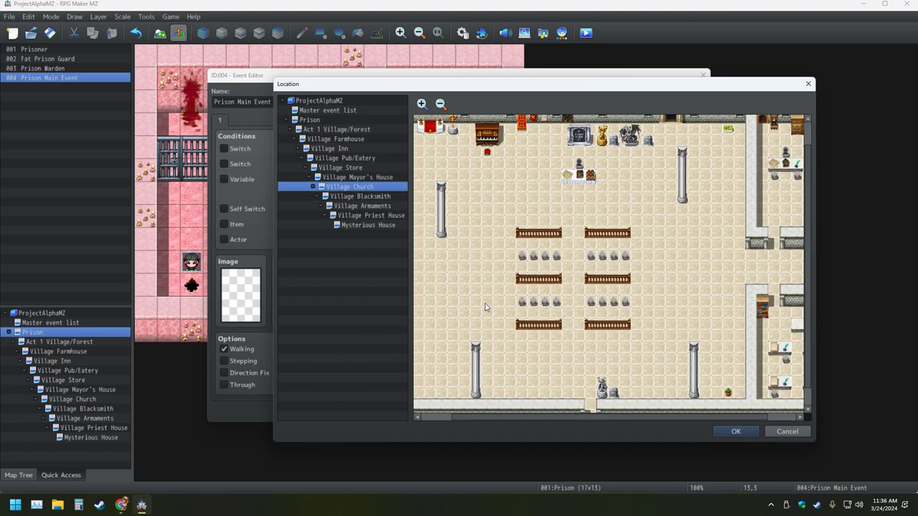
scroll(484, 305, right, 1)
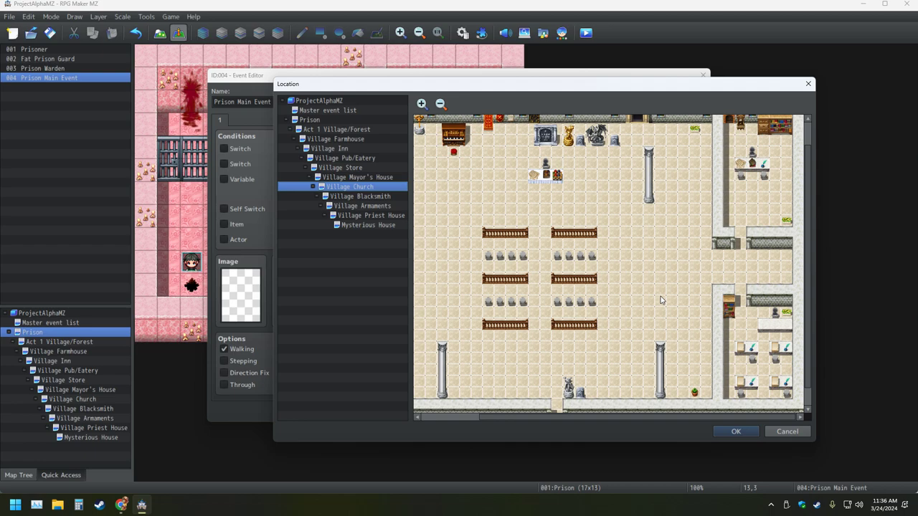
scroll(660, 296, left, 3)
scroll(660, 296, up, 1)
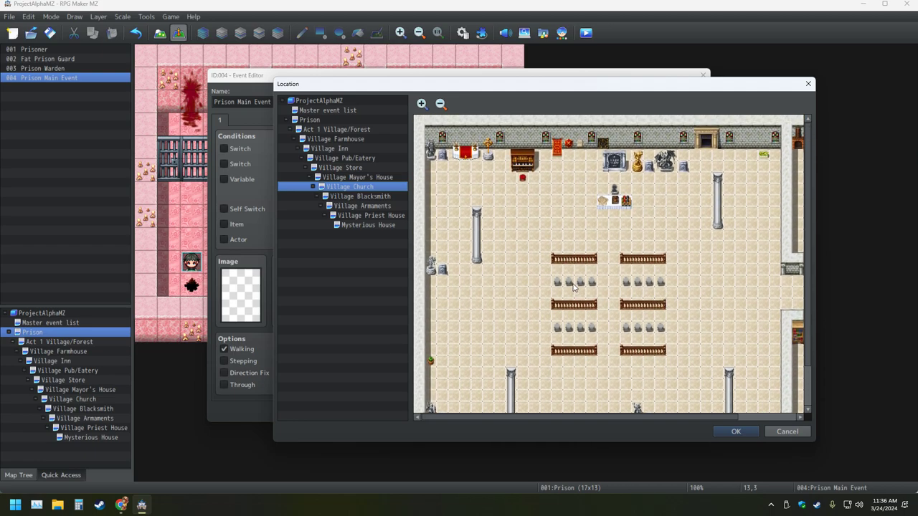
scroll(676, 263, right, 3)
scroll(761, 268, down, 1)
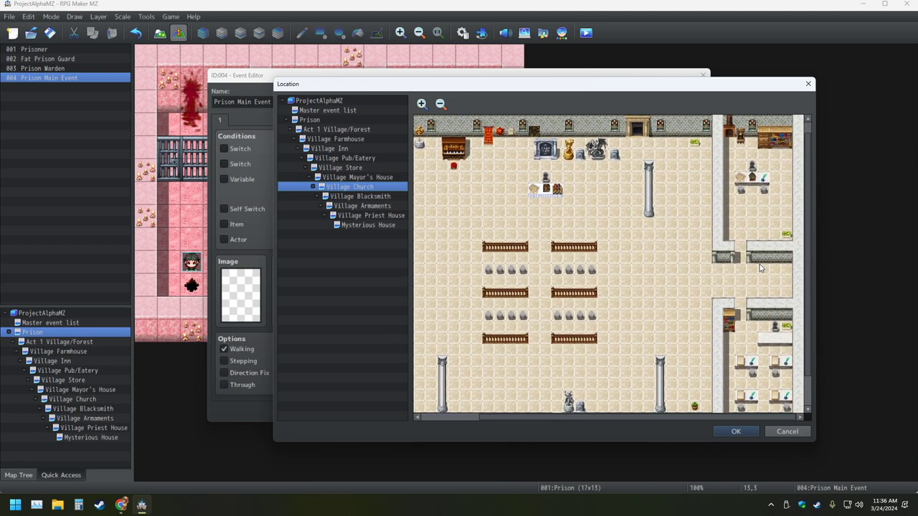
click(751, 190)
click(734, 430)
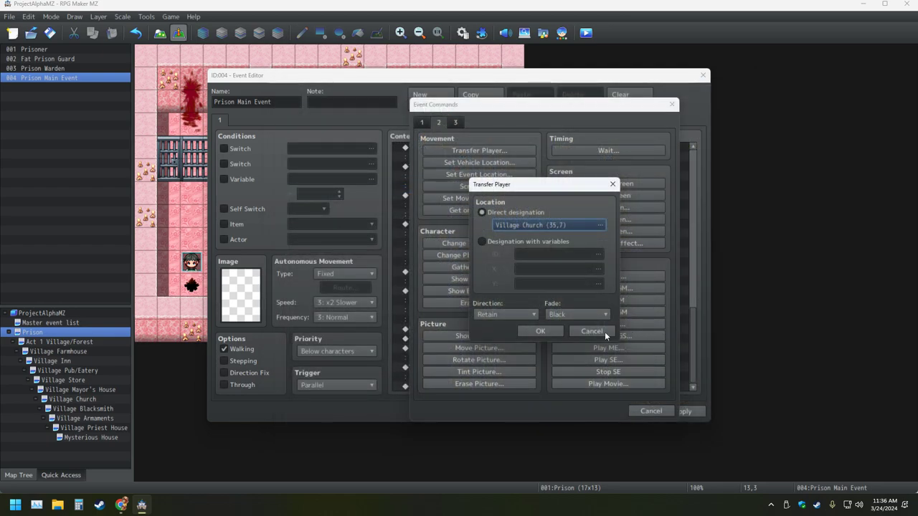
Step: Set the transfer's direction to Up and its fade to None, and add the command to the event
click(529, 316)
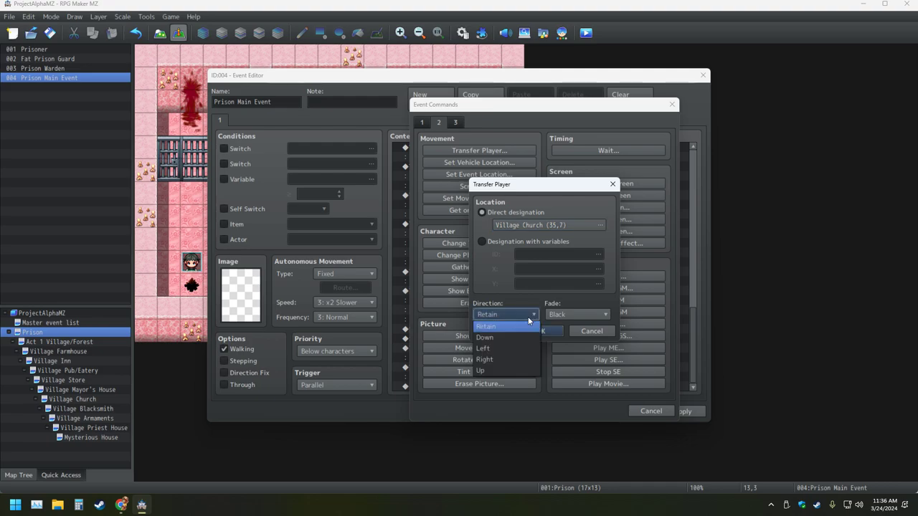
click(496, 370)
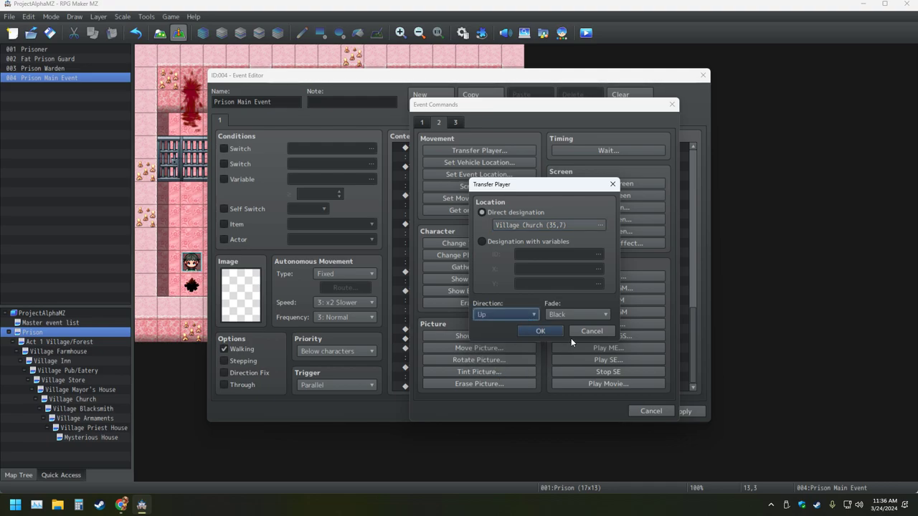
click(595, 314)
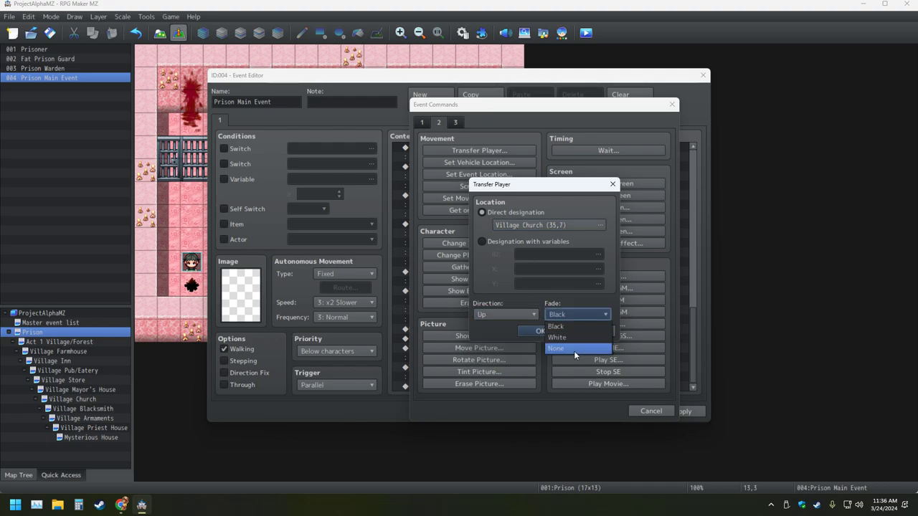
click(573, 348)
click(552, 330)
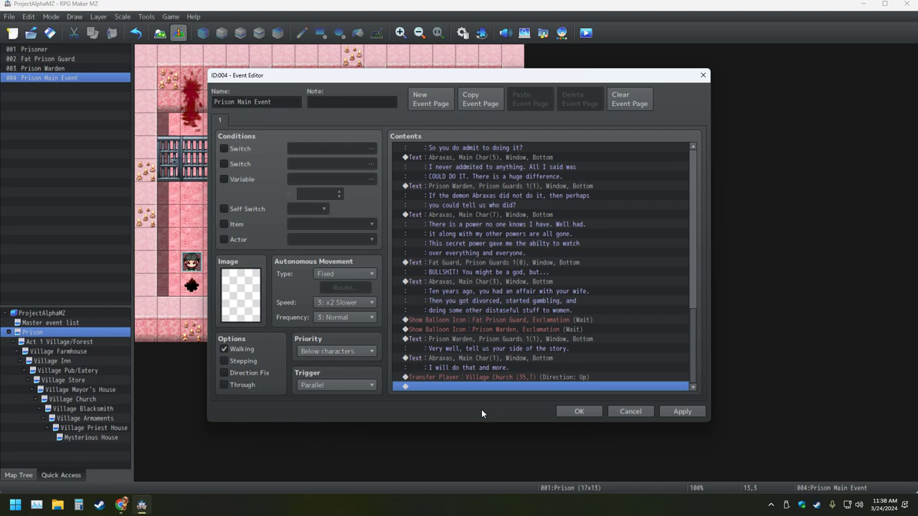
Step: Accept the Prison Main Event's changes and close its editor without adding another command
double_click(449, 387)
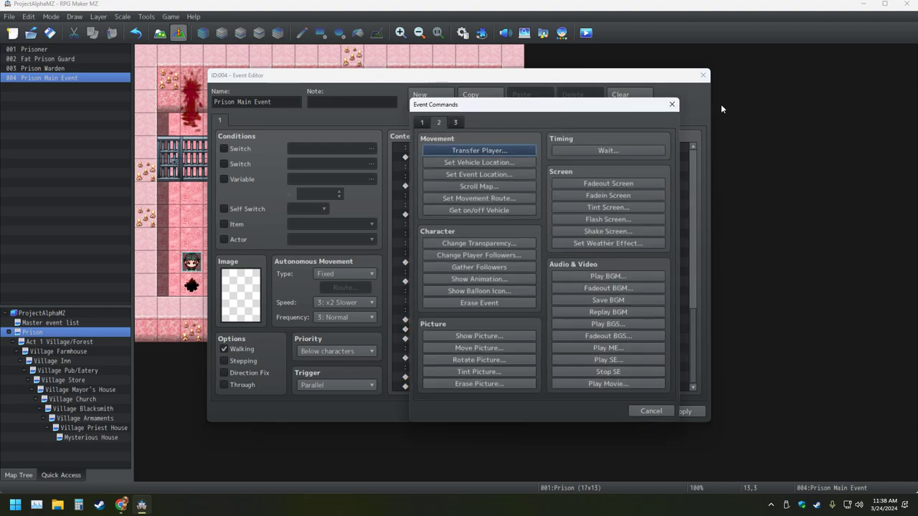
click(672, 104)
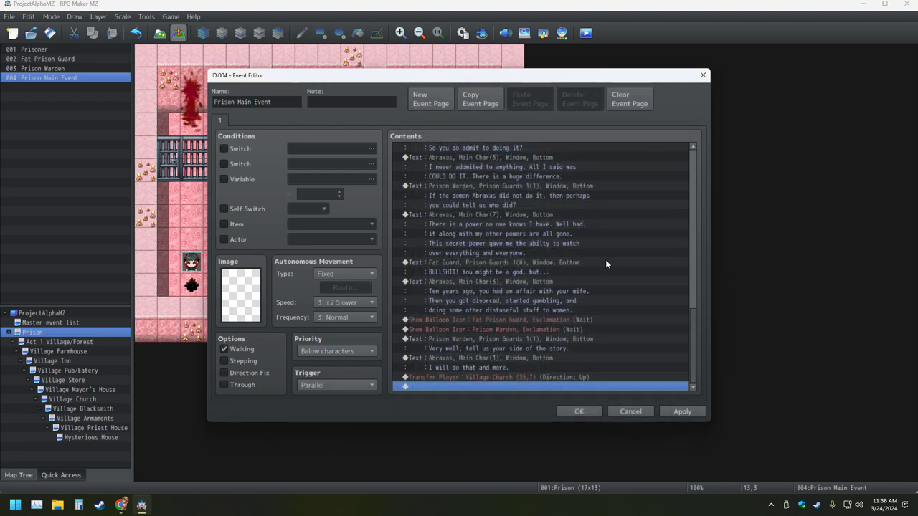
click(573, 412)
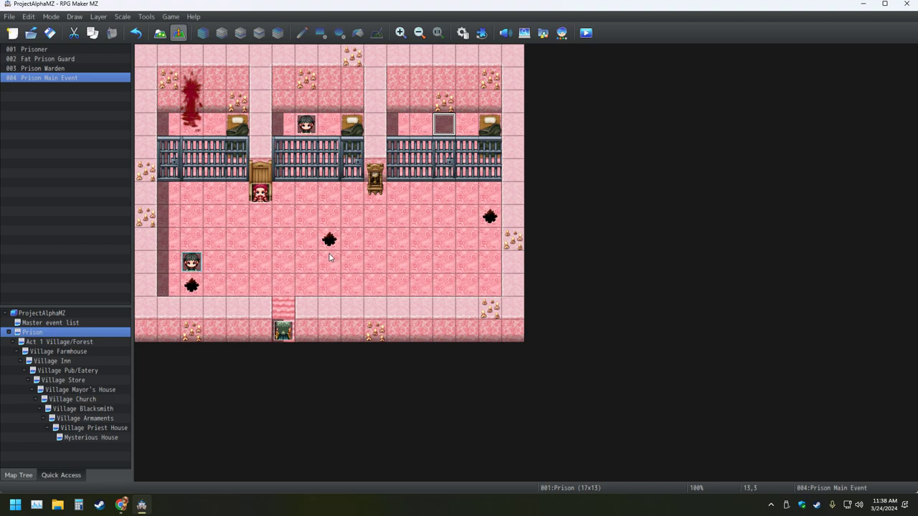
Step: Reopen the Prison Main Event and change its trigger to Autorun
double_click(444, 125)
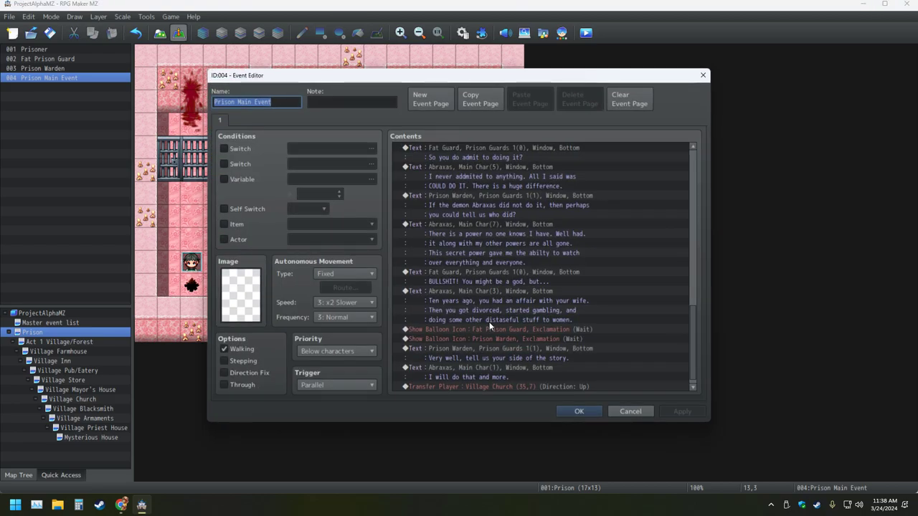
scroll(471, 357, down, 1)
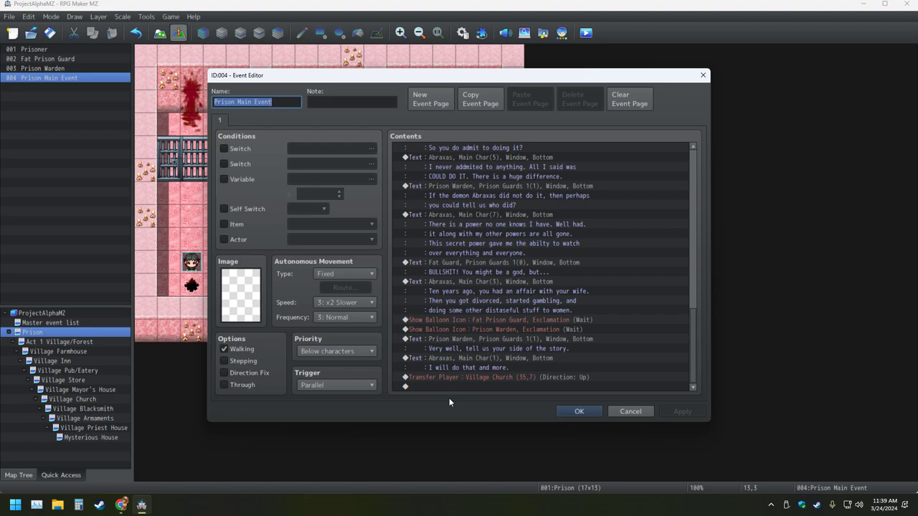
click(352, 385)
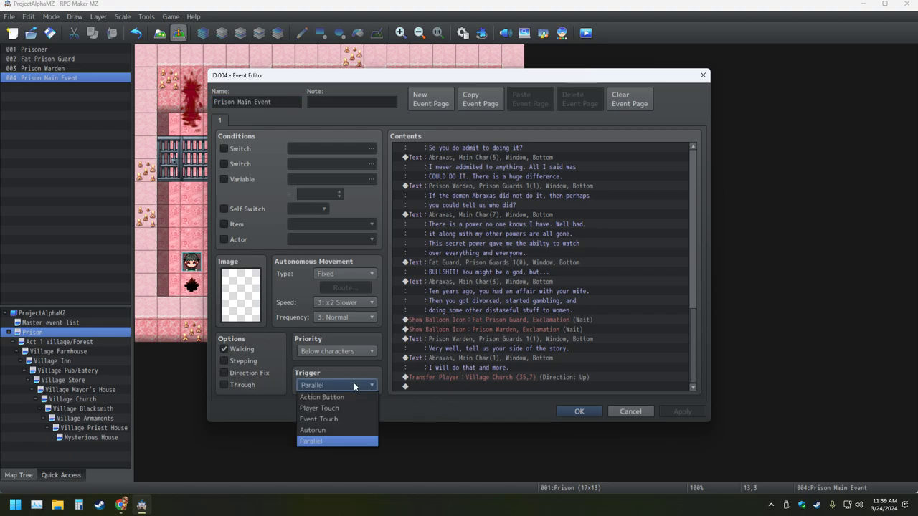
click(331, 430)
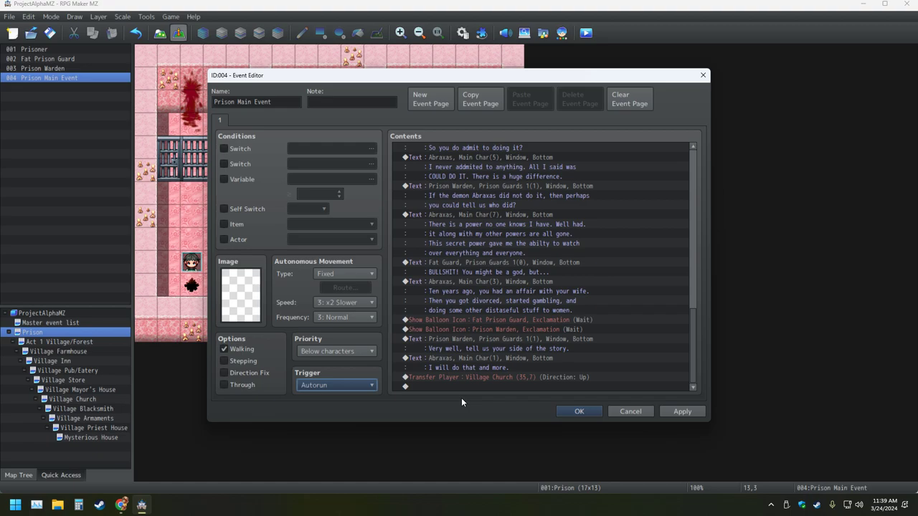
click(329, 385)
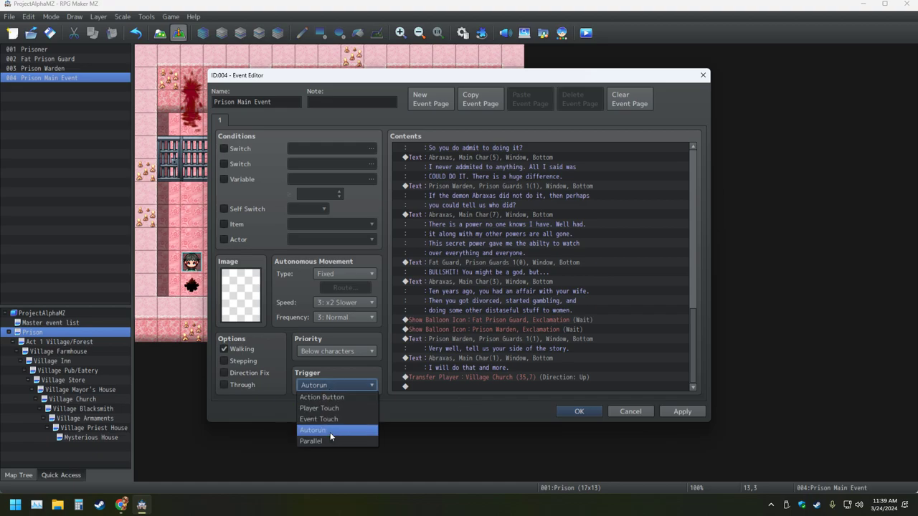
click(436, 404)
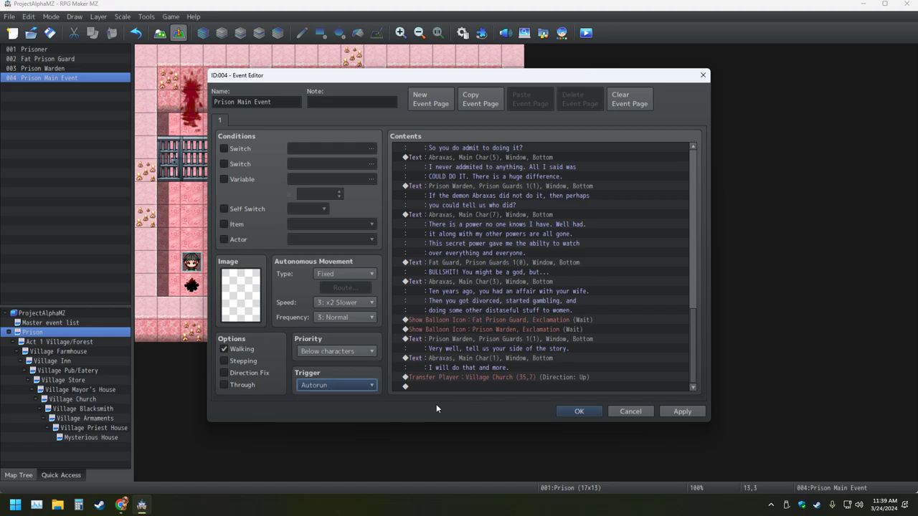
click(352, 387)
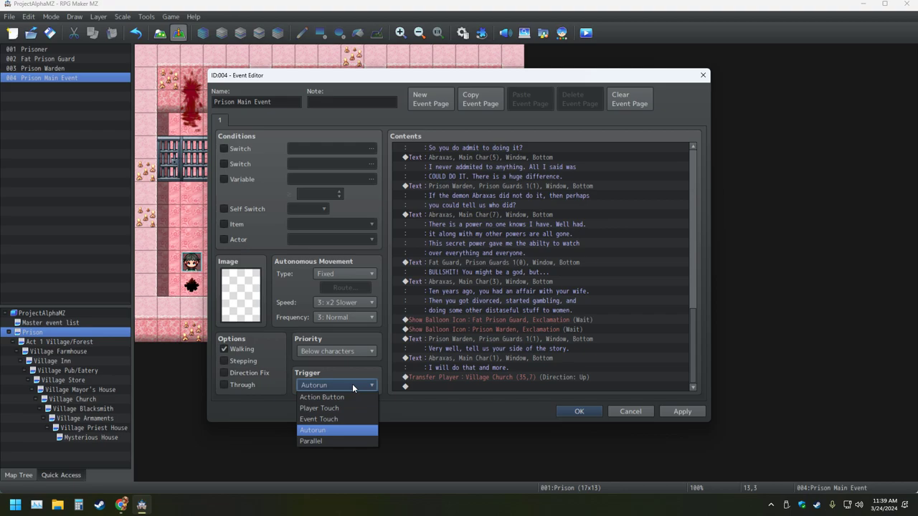
click(452, 415)
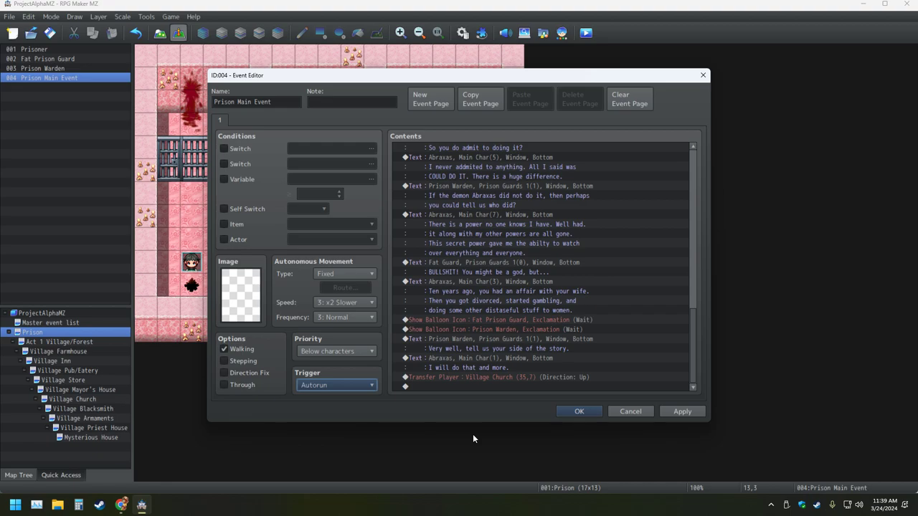
click(446, 385)
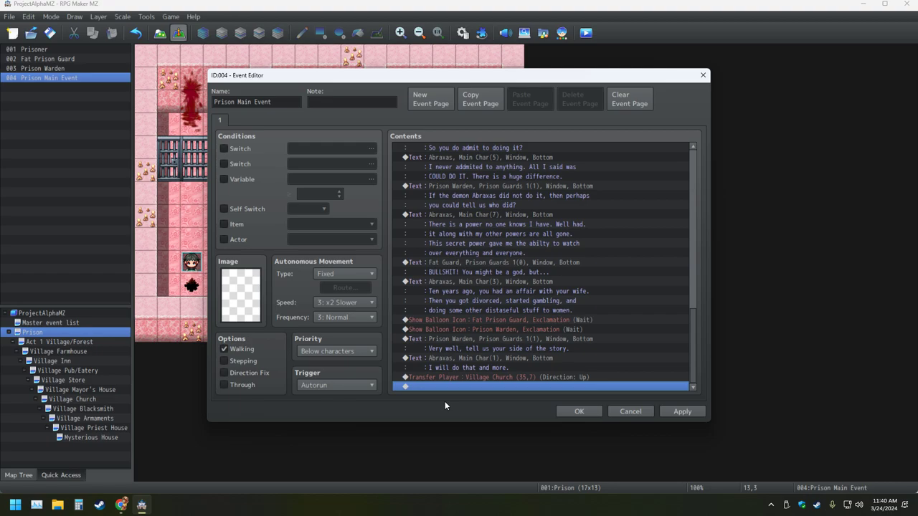
right_click(448, 385)
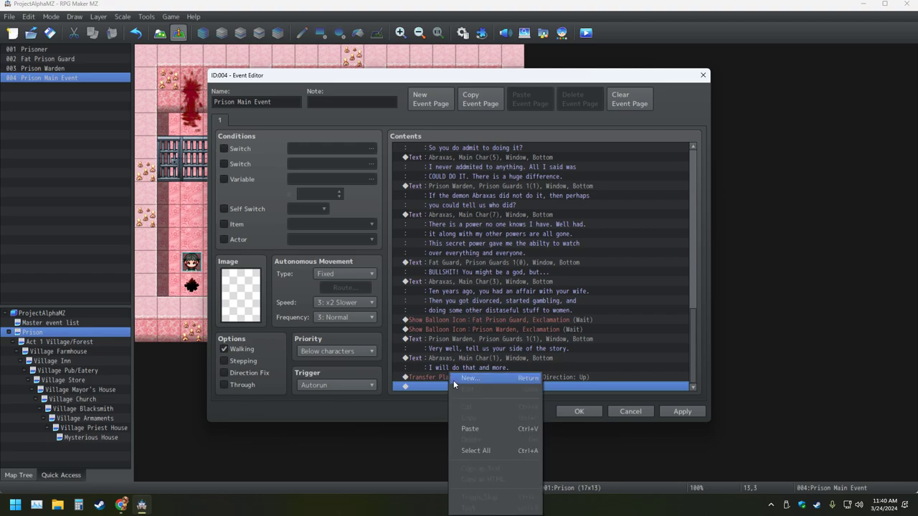
click(454, 379)
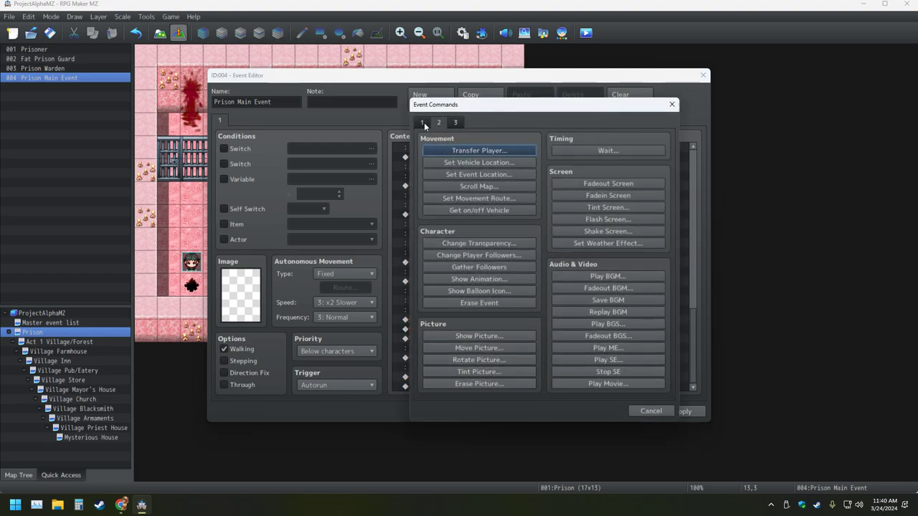
click(608, 150)
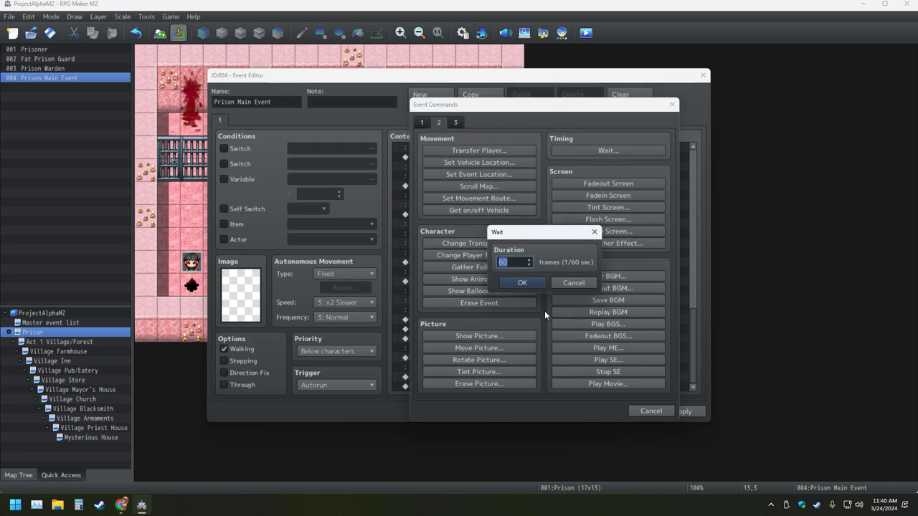
click(573, 284)
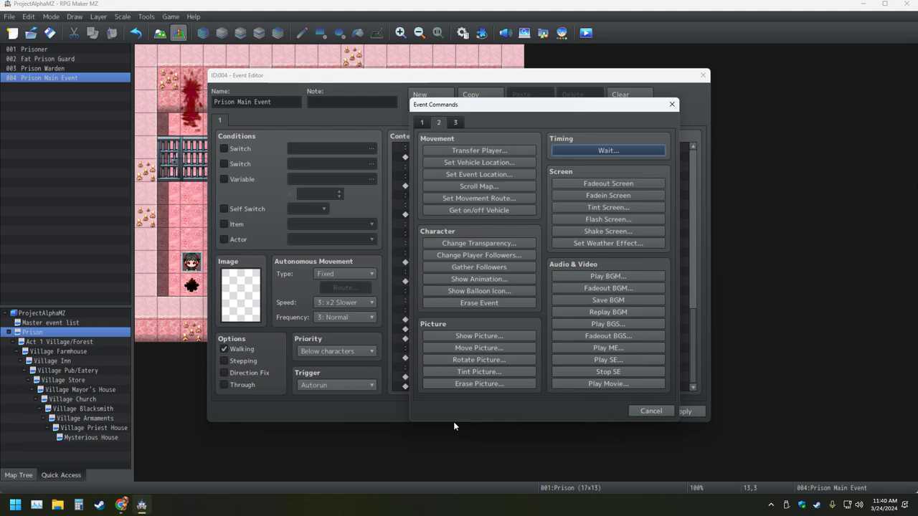
click(636, 411)
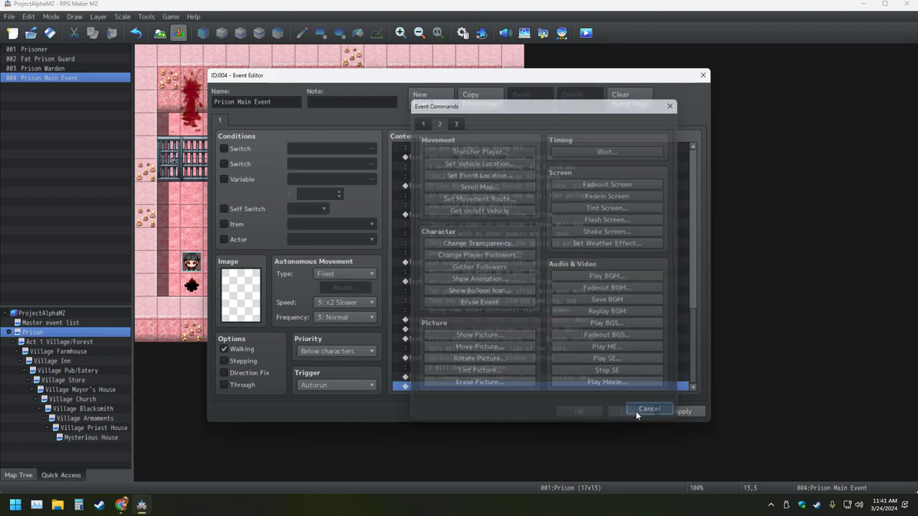
Step: Accept the Prison Main Event's changes and save the project
click(579, 411)
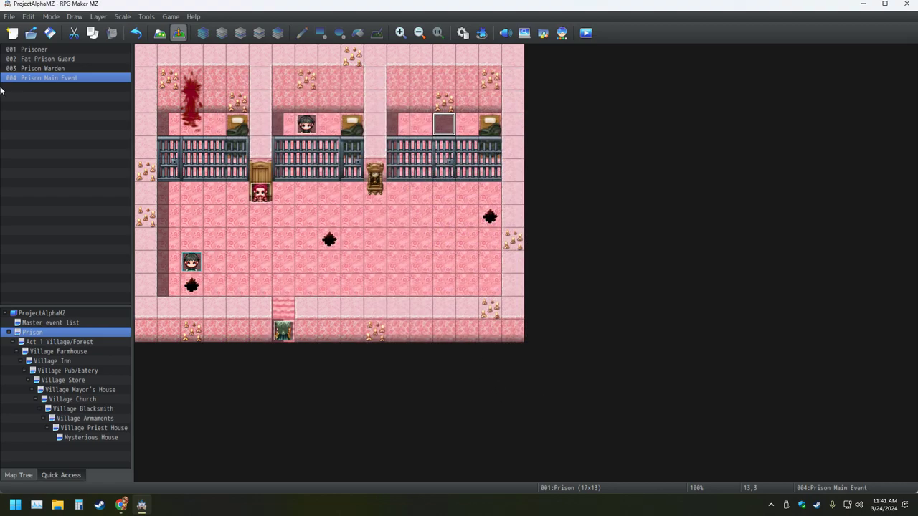
click(49, 32)
Step: Create an event named "Class/Character pick event" at 9,35 on the Village Inn map
click(67, 362)
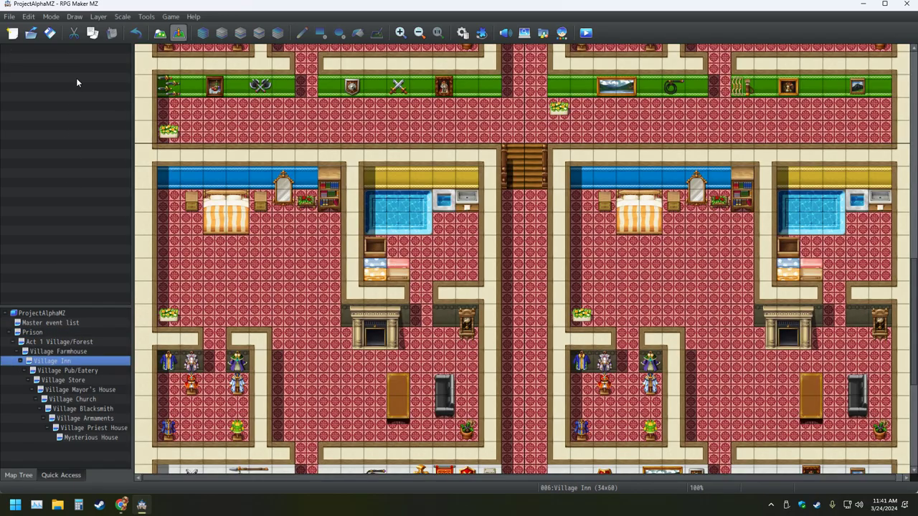
double_click(347, 180)
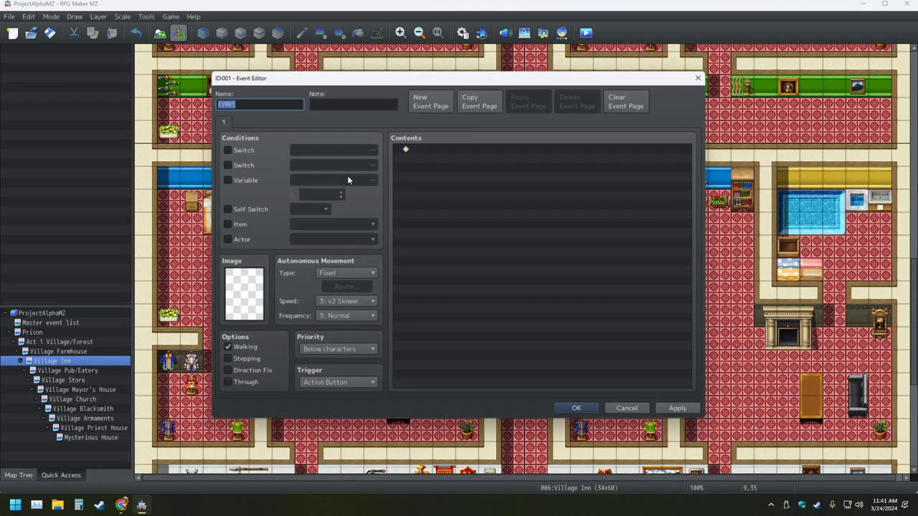
click(430, 148)
click(284, 104)
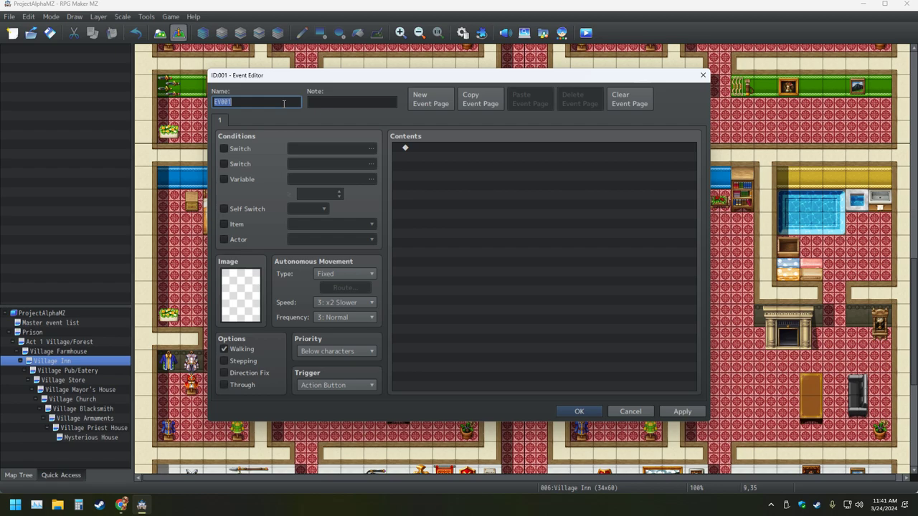
text(Class/Charar)
key(BackSpace)
text(cter pick)
key(BackSpace)
text(me)
text(nt)
key(Return)
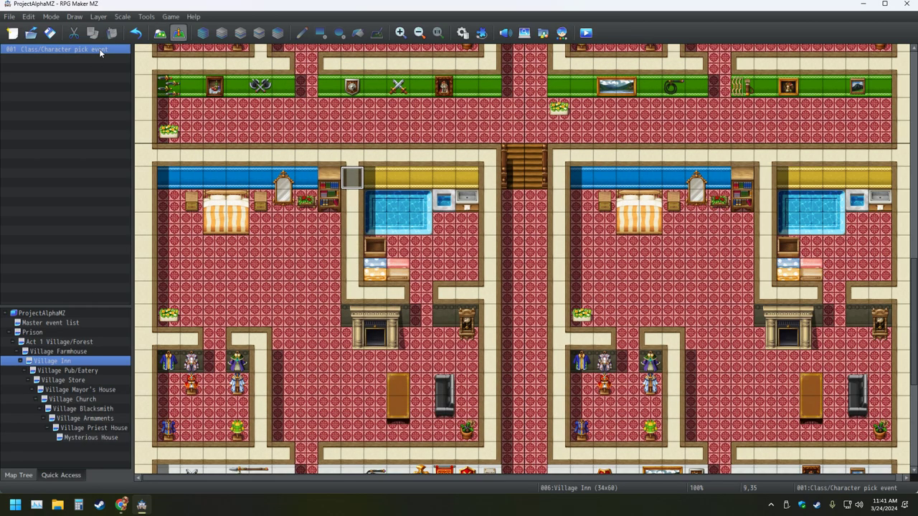
Step: Add the comment "Make event so player can choose class, and character when everything is made in database." to the Class/Character pick event and accept it
double_click(64, 48)
double_click(446, 150)
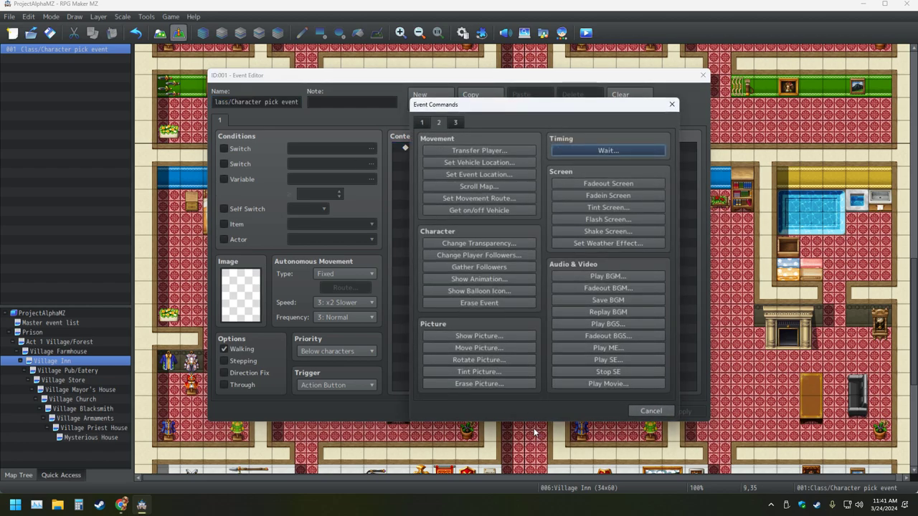
click(421, 122)
click(479, 384)
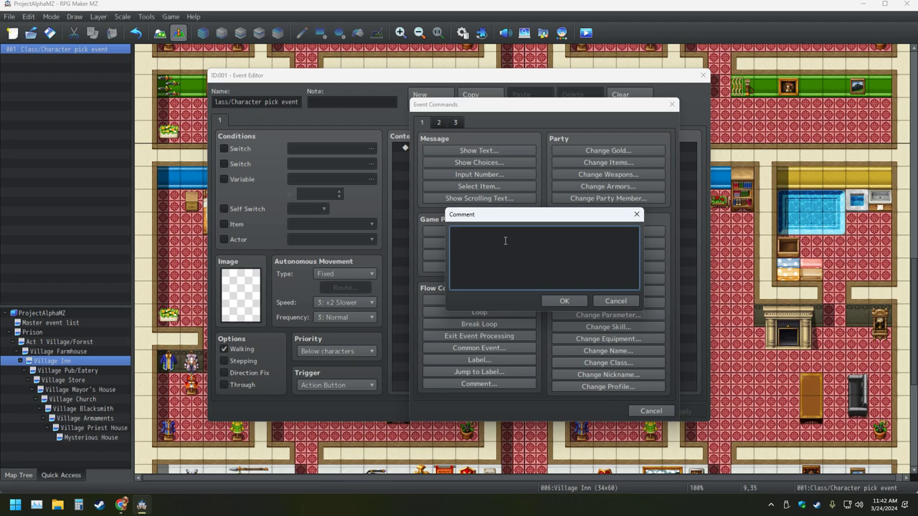
text(ake event so player can choose class, and )
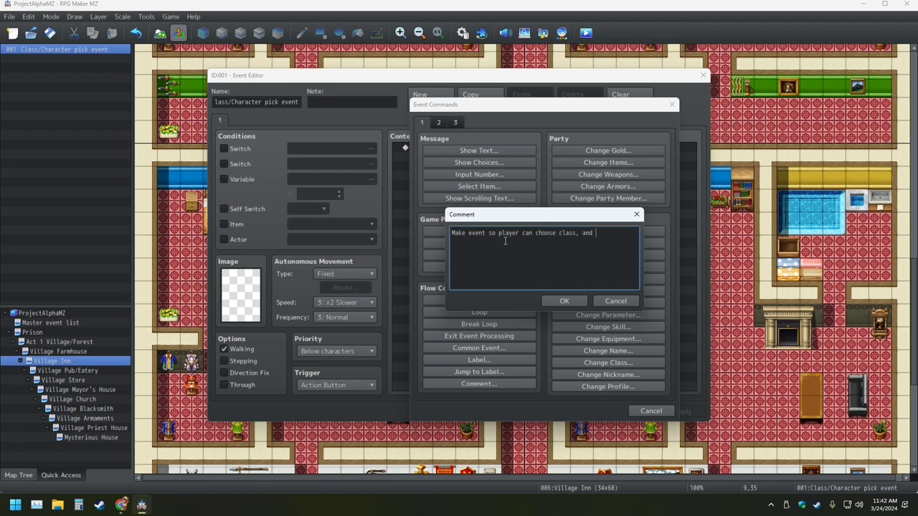
text(chara)
text(c)
key(BackSpace)
text(racter)
key(Return)
text(when e)
text(verything is mad)
key(BackSpace)
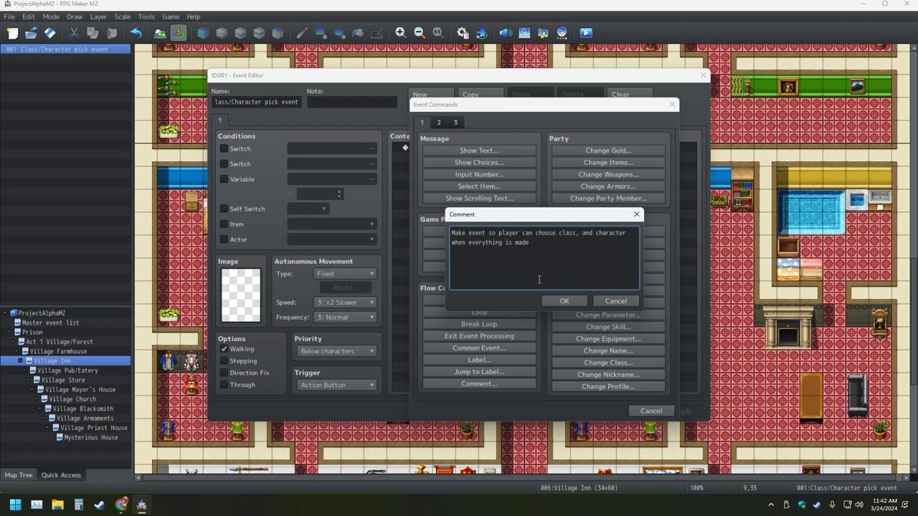
text(in dats)
text(base.)
key(ctrl+Return)
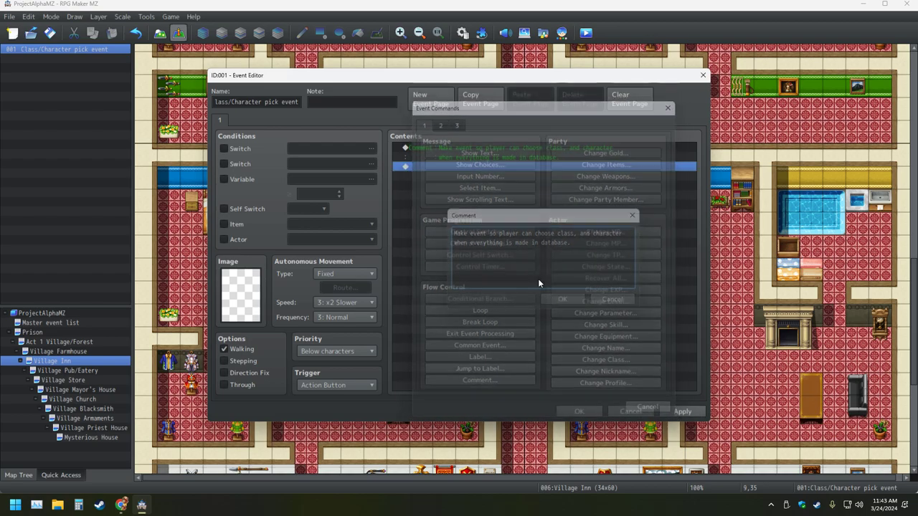
click(585, 412)
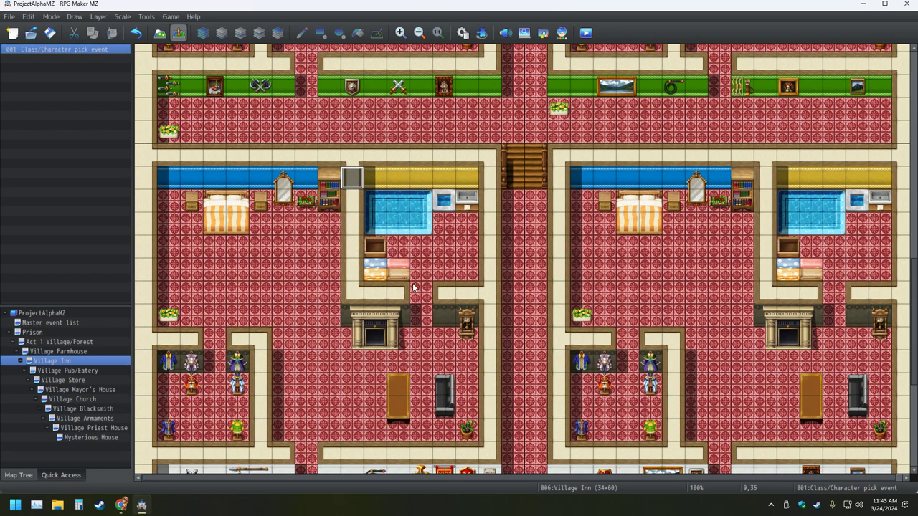
Step: Examine the class and actor entries in the database, and close it without changes
click(463, 33)
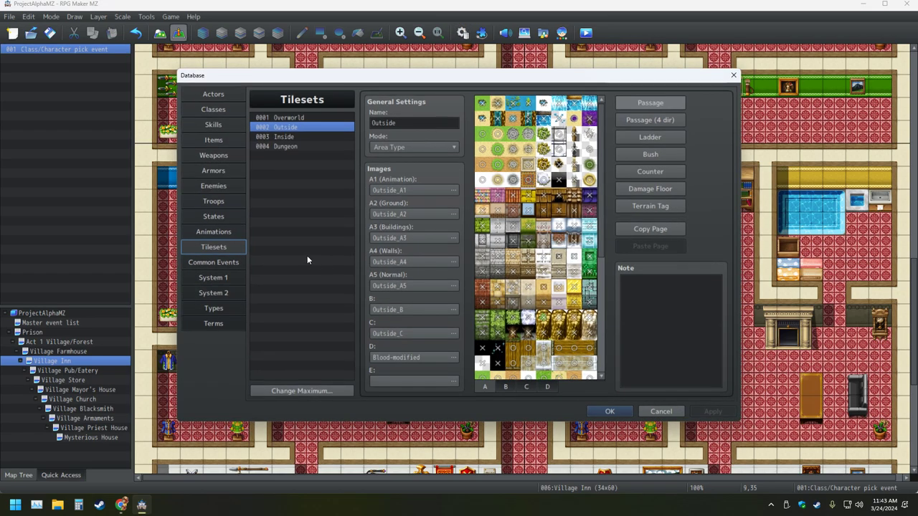
click(213, 110)
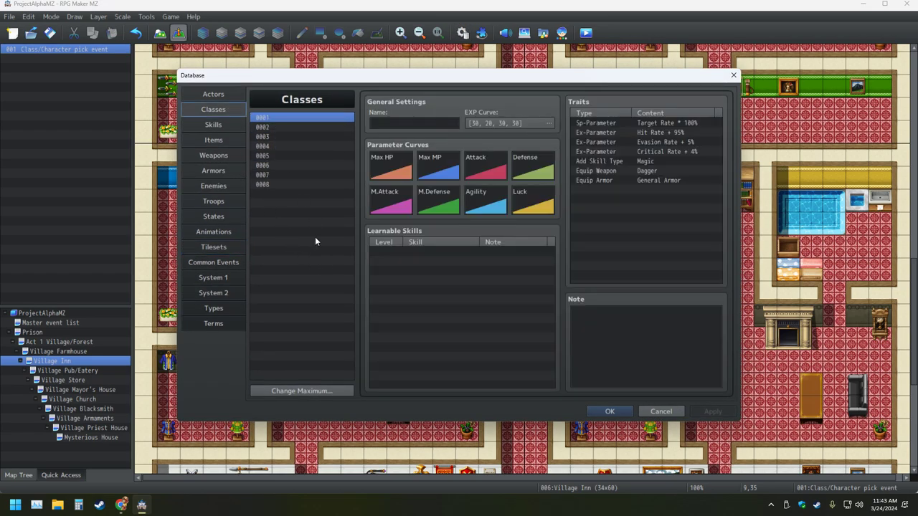
click(231, 99)
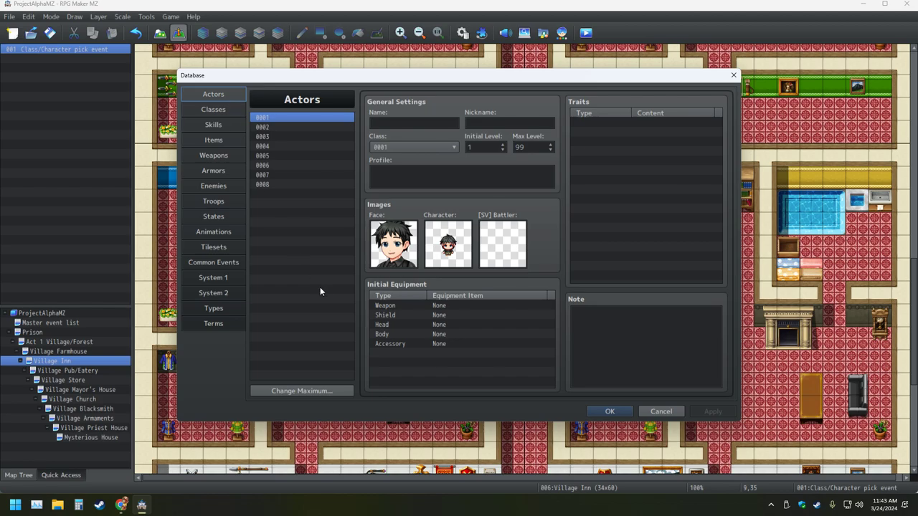
click(733, 75)
Step: Start a new event at 12,34 on the Village Inn map and examine the options of the Change Name and Change Profile commands
double_click(420, 154)
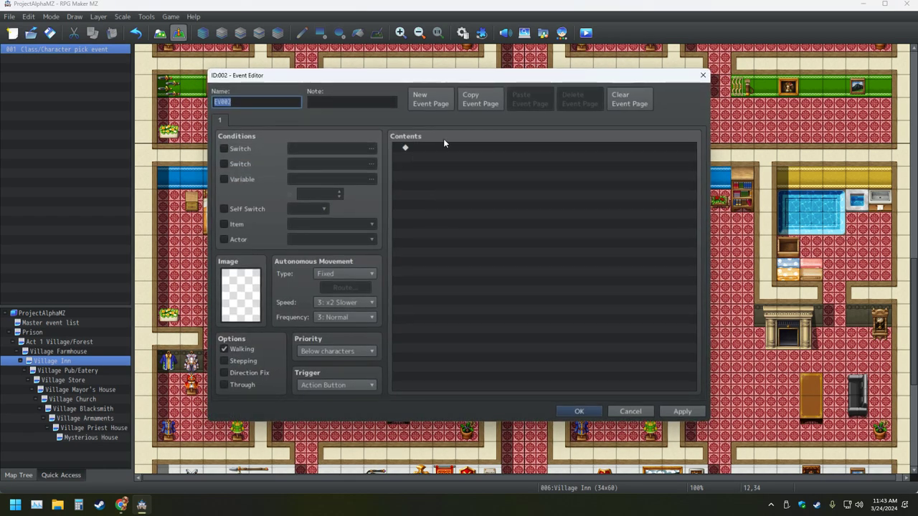
click(438, 148)
double_click(438, 151)
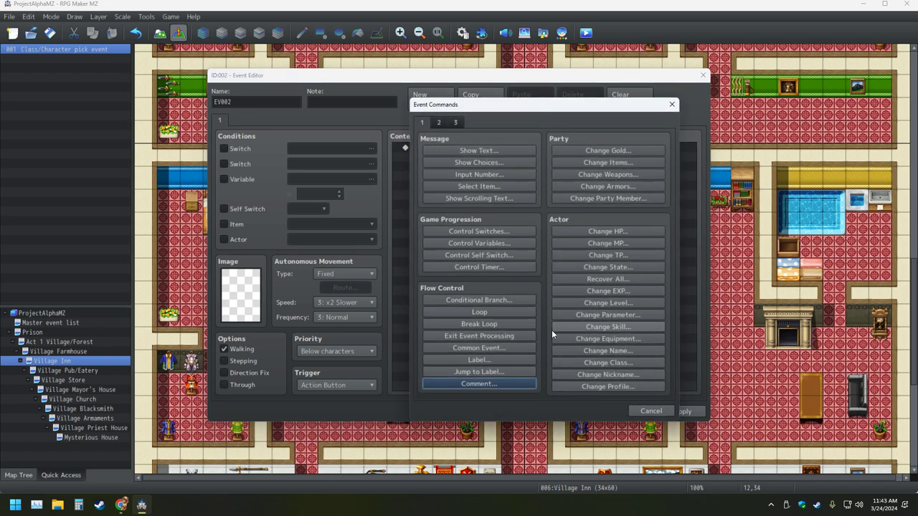
click(604, 351)
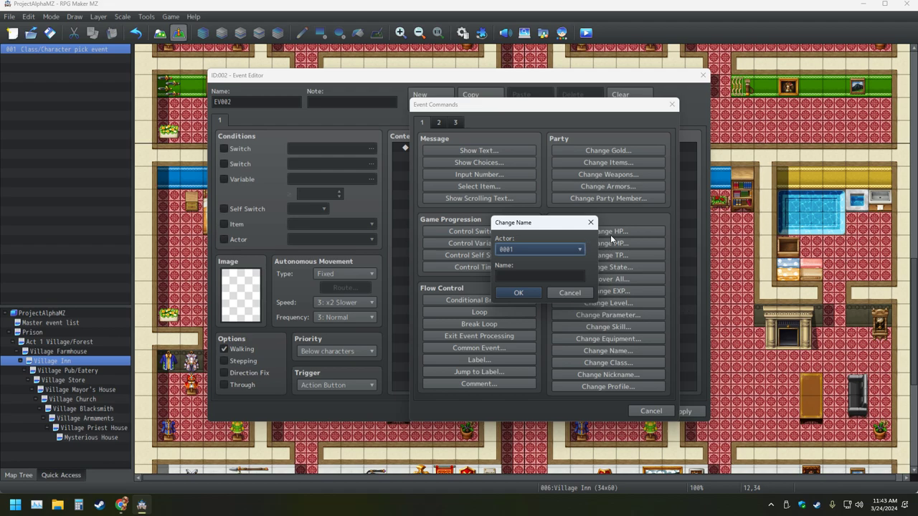
click(591, 222)
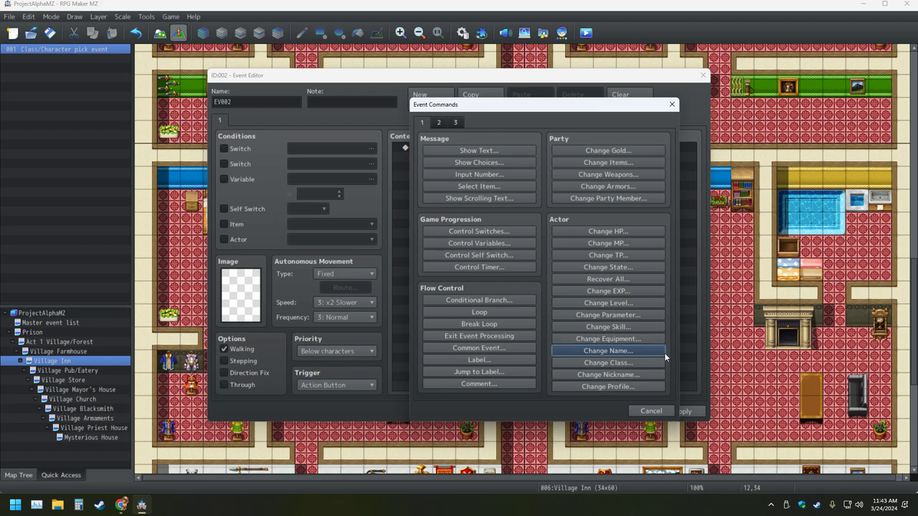
click(637, 386)
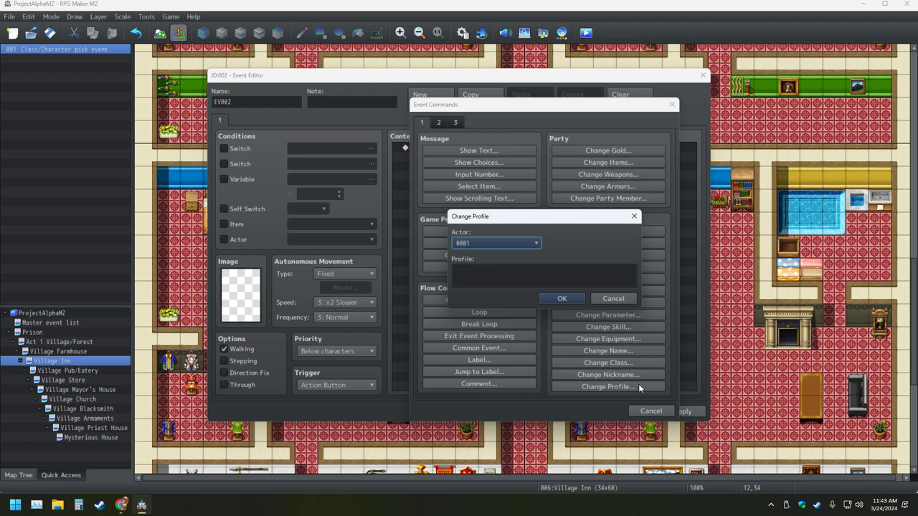
click(534, 243)
click(502, 252)
click(528, 281)
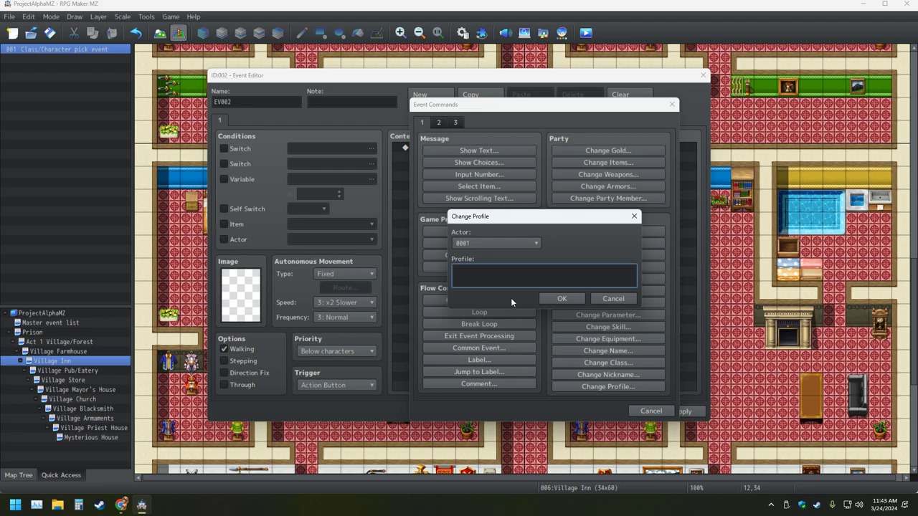
click(612, 299)
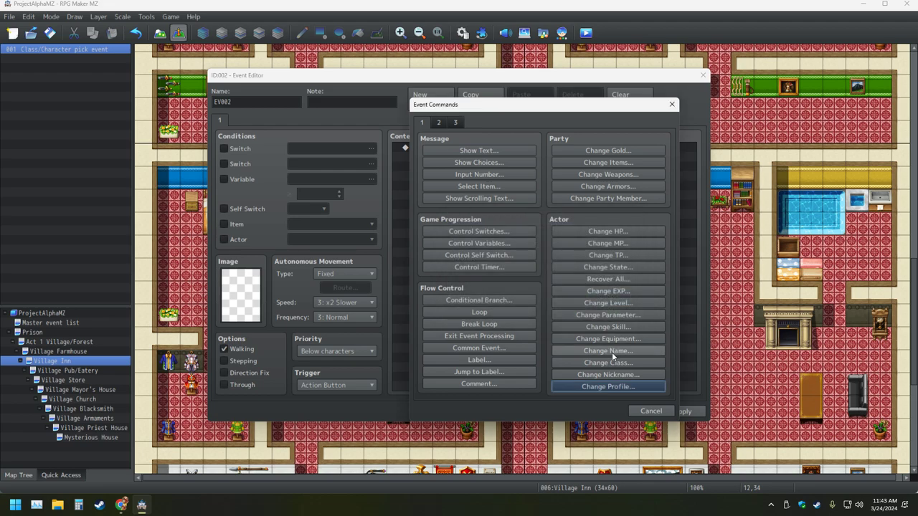
Step: Try a Change Name command with a blank name for actor 0001, and delete it from the new event
click(613, 354)
click(536, 277)
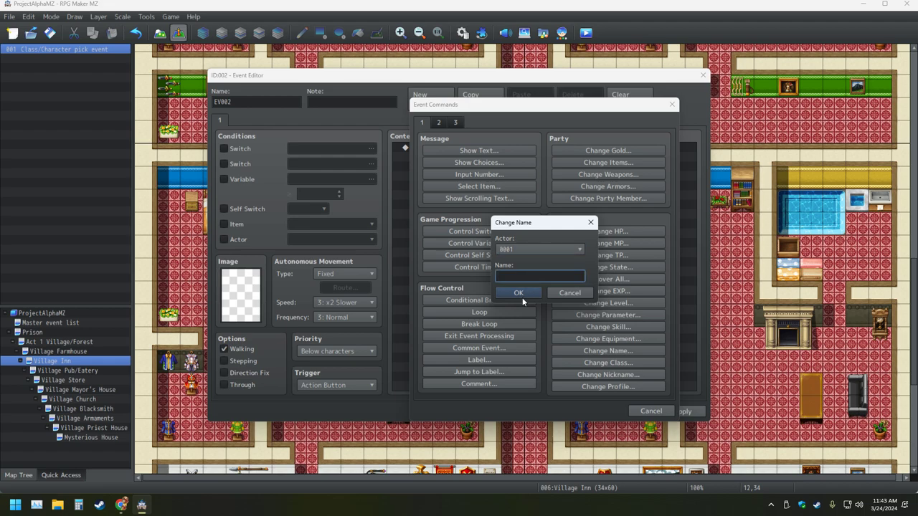
click(521, 293)
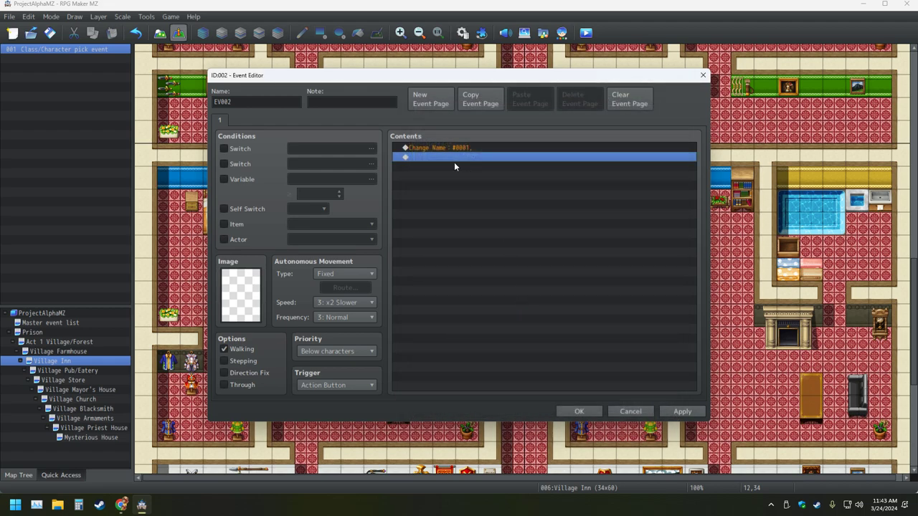
click(448, 149)
right_click(448, 149)
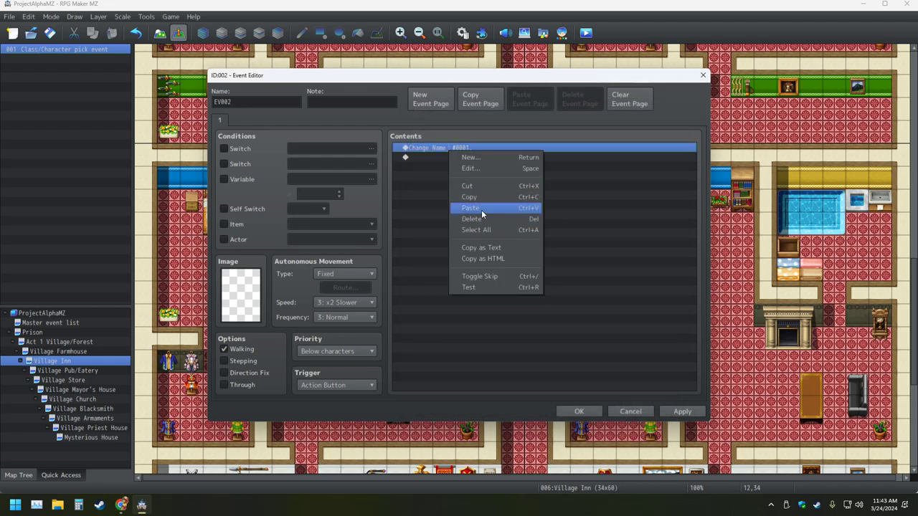
click(481, 218)
Step: Examine the options of the Change Class and Change Nickname commands without adding either to the event
double_click(464, 149)
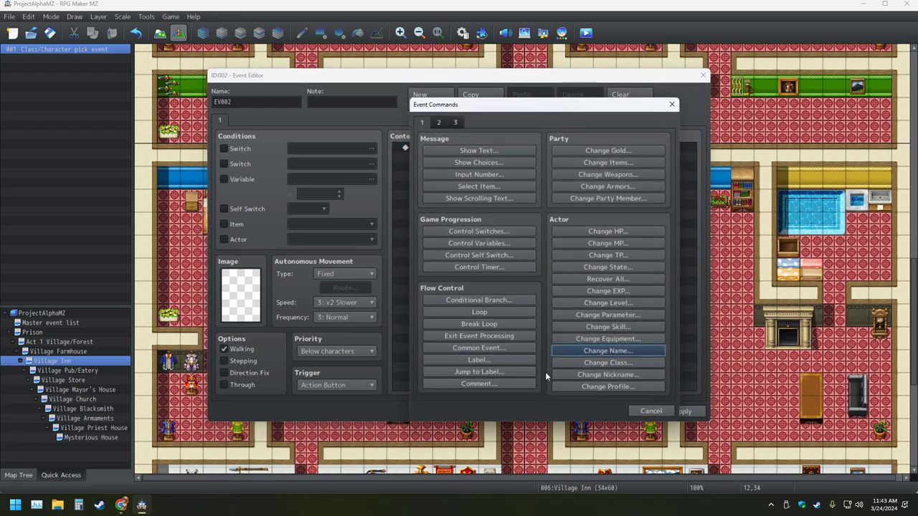
click(582, 365)
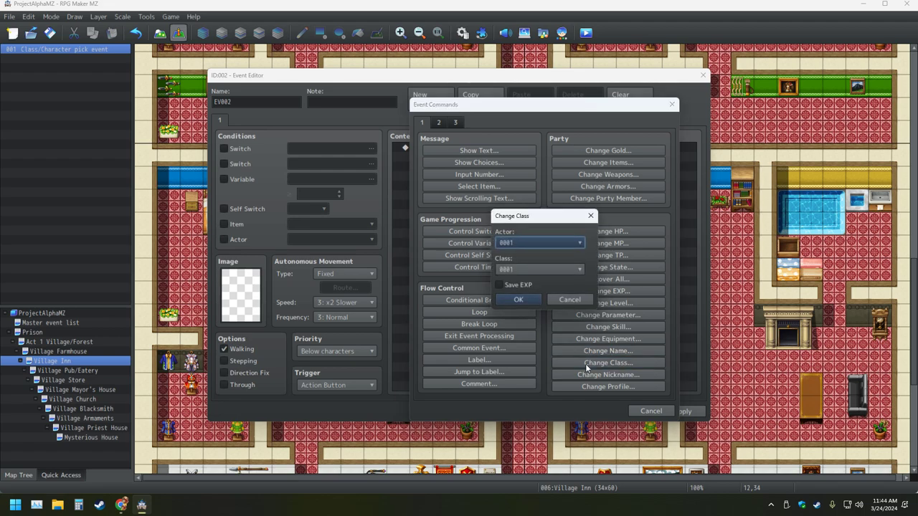
click(568, 301)
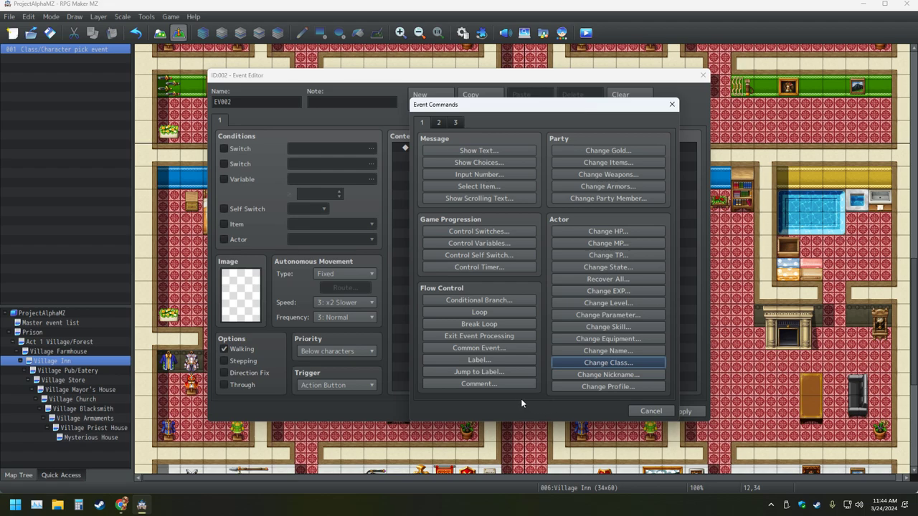
click(602, 373)
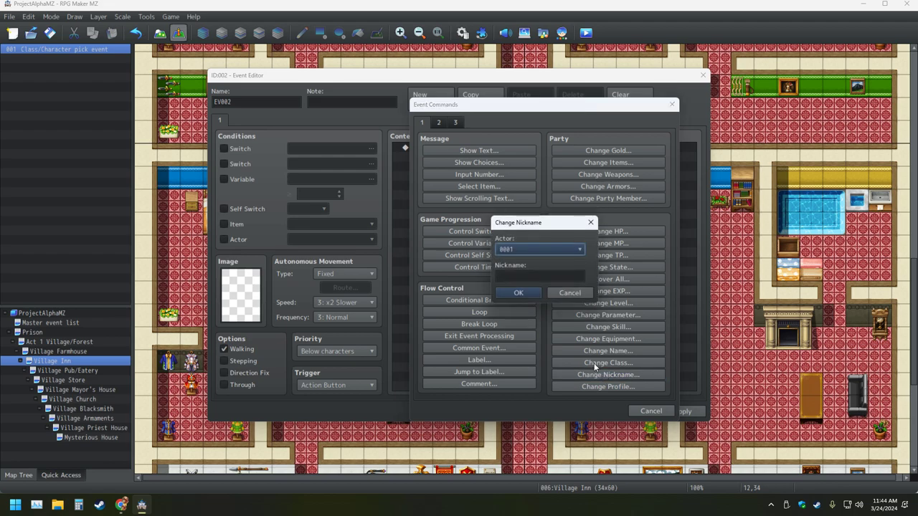
key(Escape)
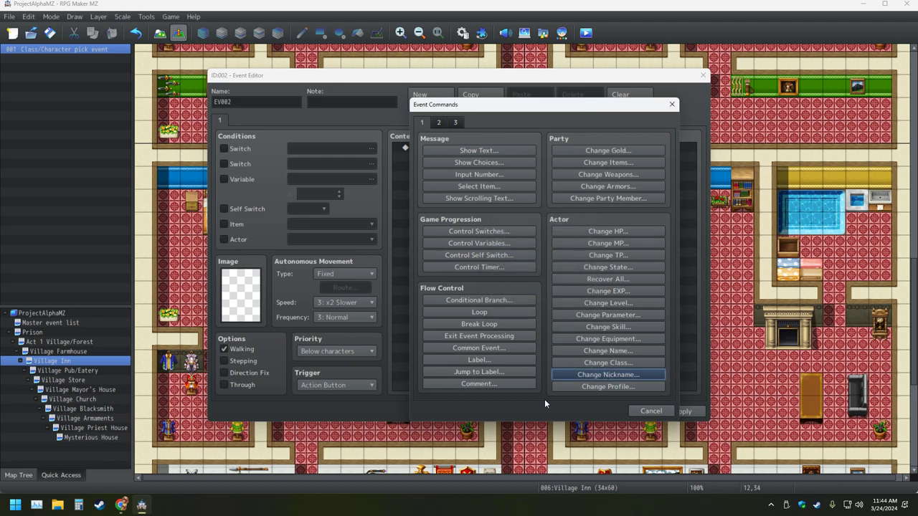
Step: Examine the options of the Control Variables, Conditional Branch and Common Event commands without adding any to the event
click(479, 243)
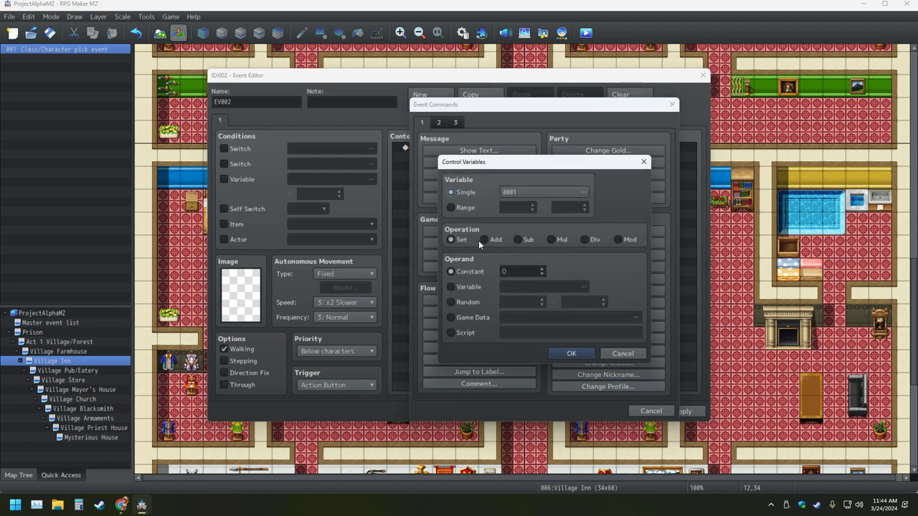
click(634, 357)
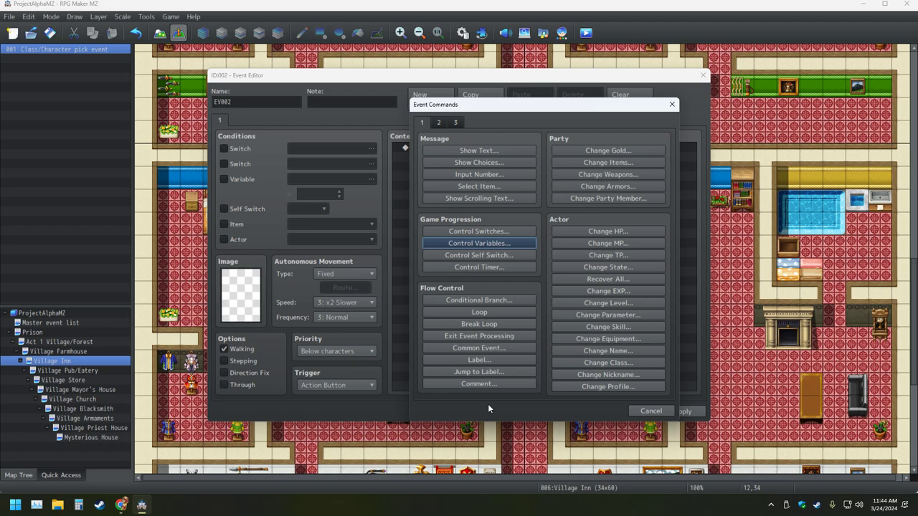
click(488, 305)
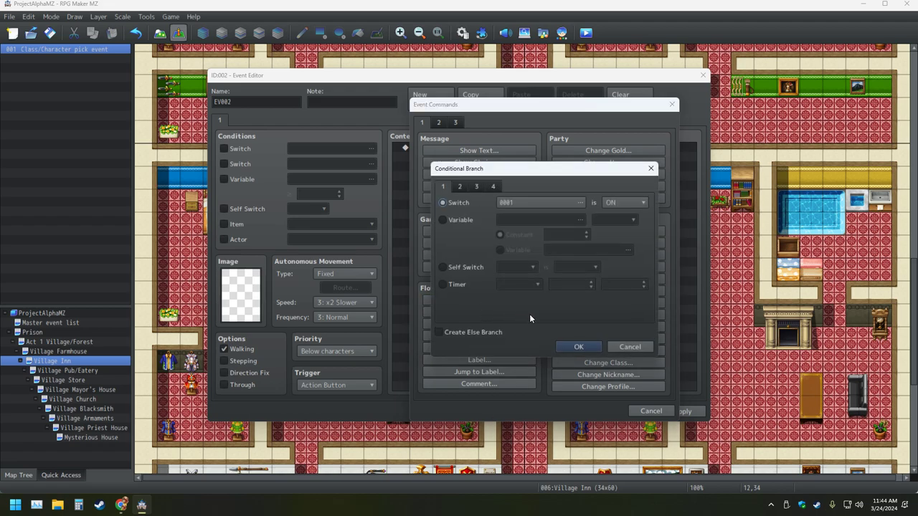
click(466, 186)
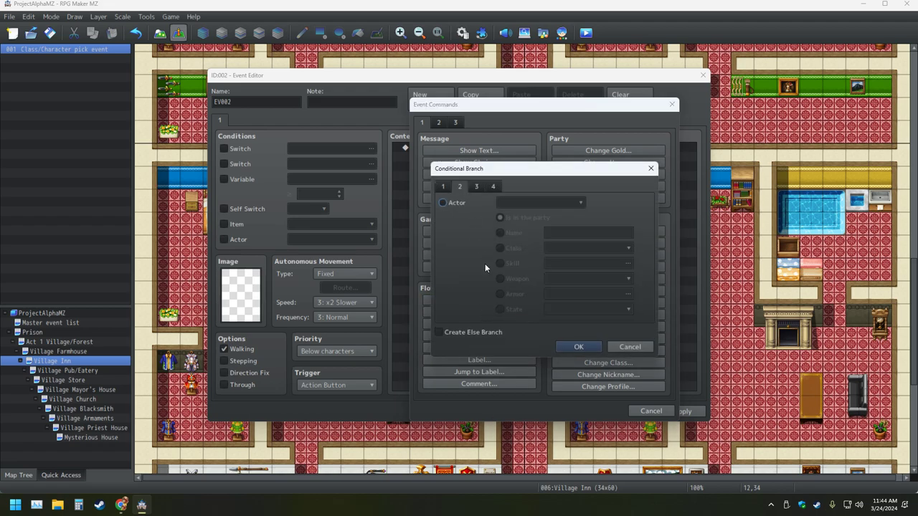
click(477, 187)
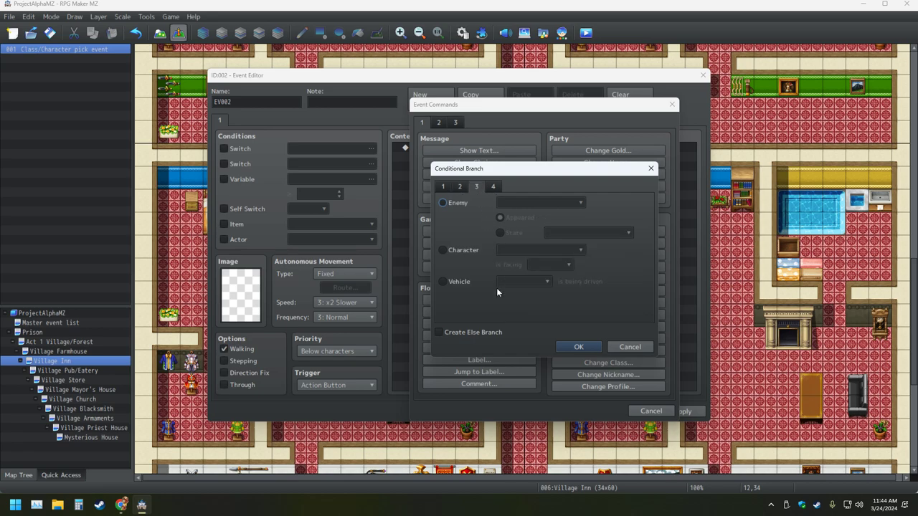
click(493, 187)
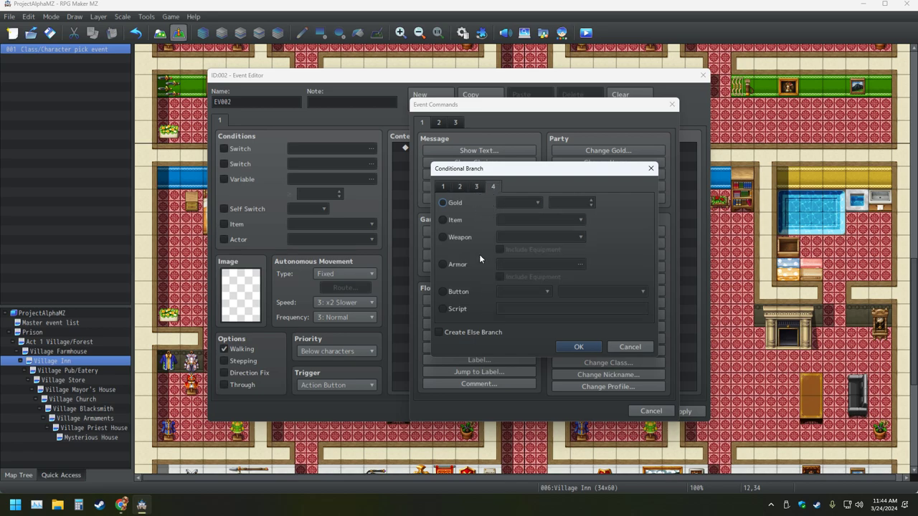
click(628, 347)
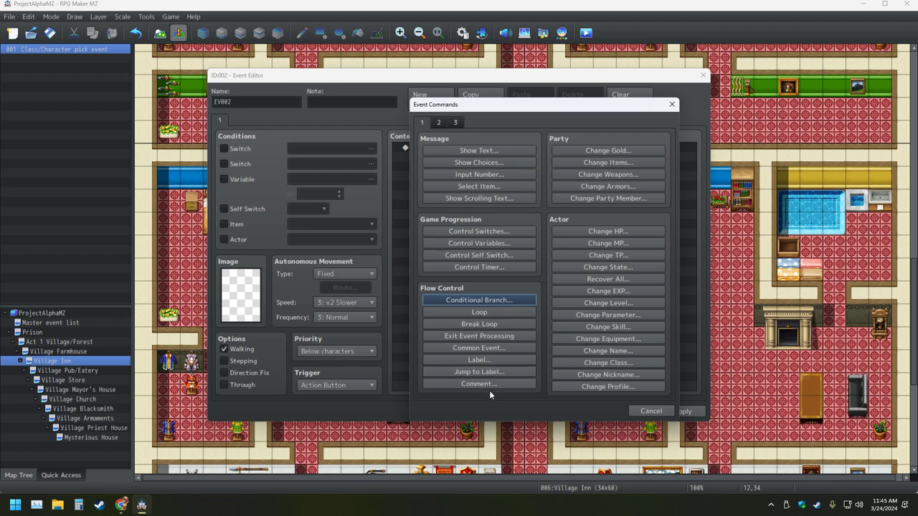
click(487, 349)
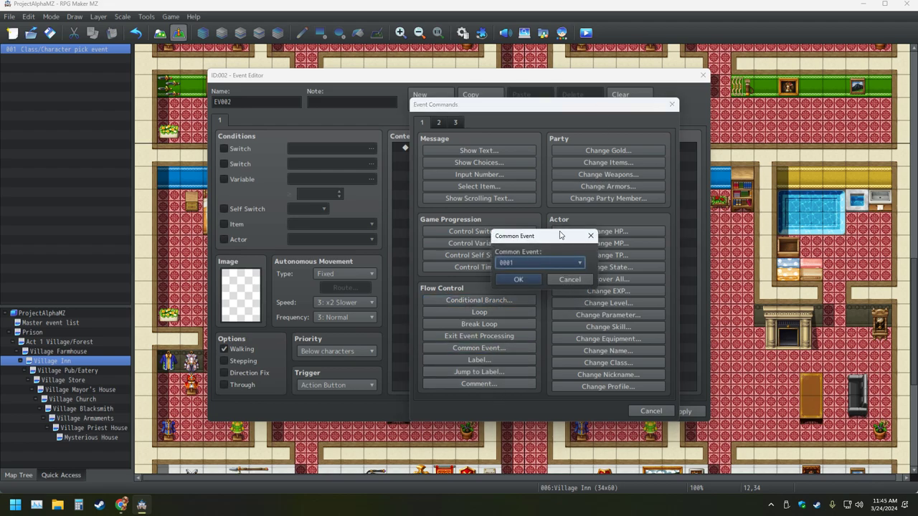
click(573, 280)
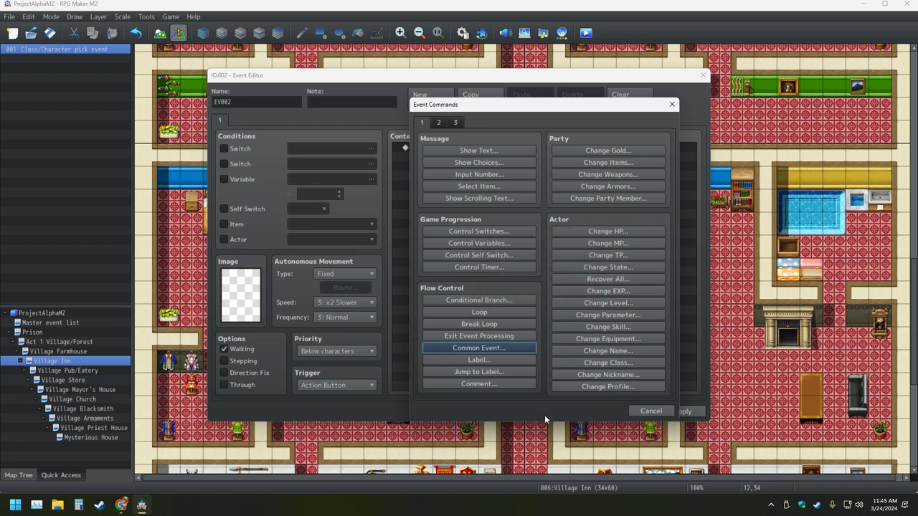
Step: Close the command list and discard the new event at 12,34 on the Village Inn map
click(672, 104)
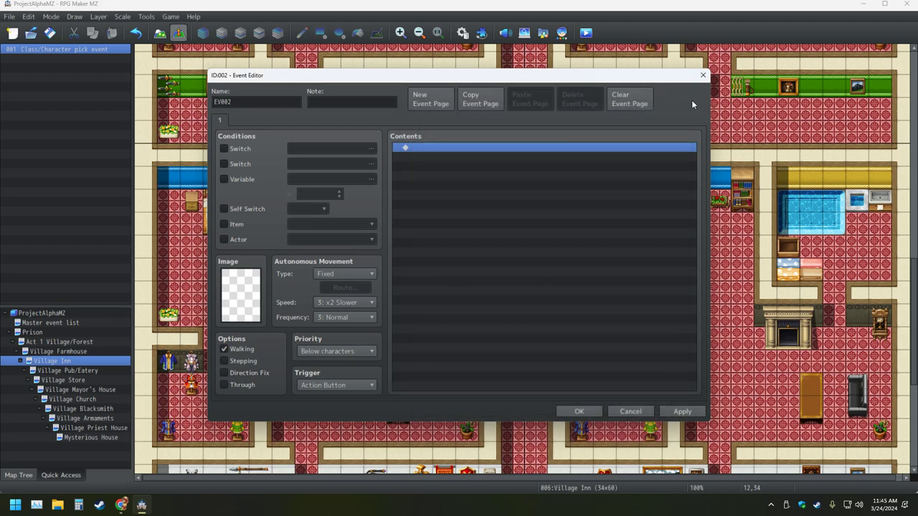
key(Escape)
click(482, 269)
click(629, 410)
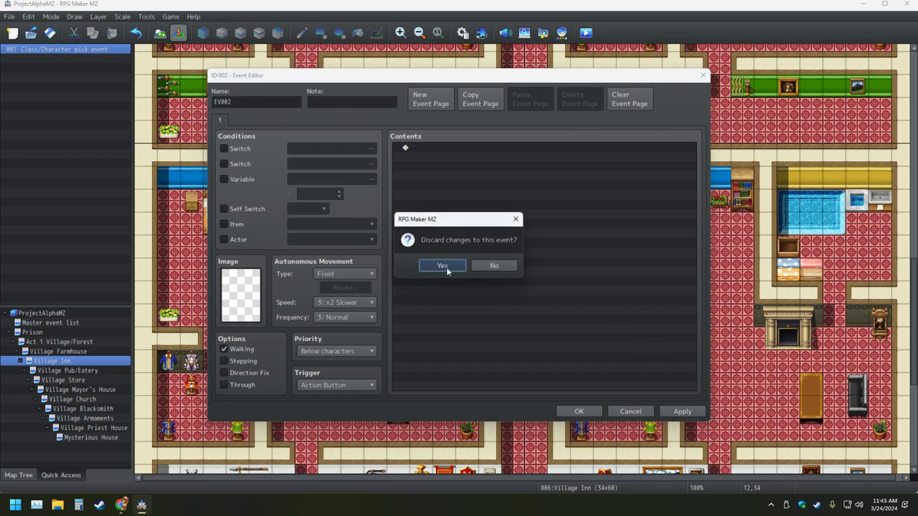
click(442, 265)
Step: Open common event 0001 in the database and look through all the event commands available for it
click(462, 32)
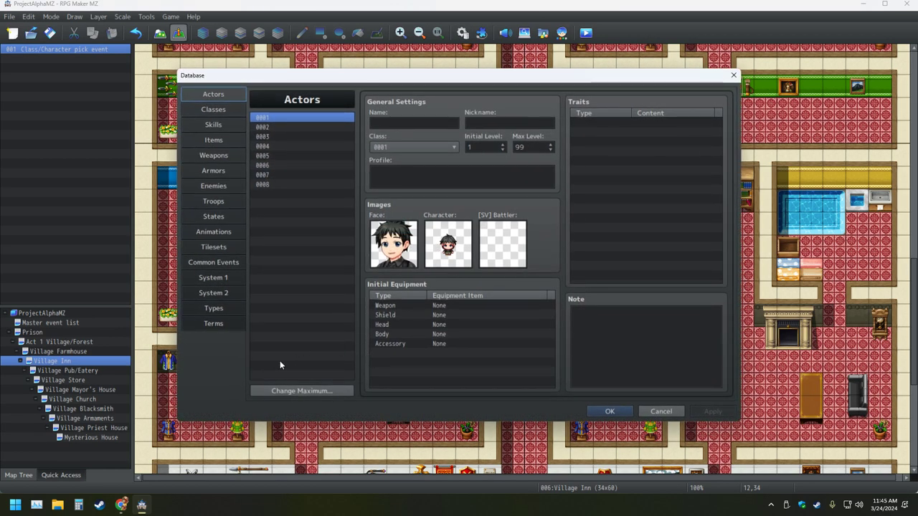
click(216, 263)
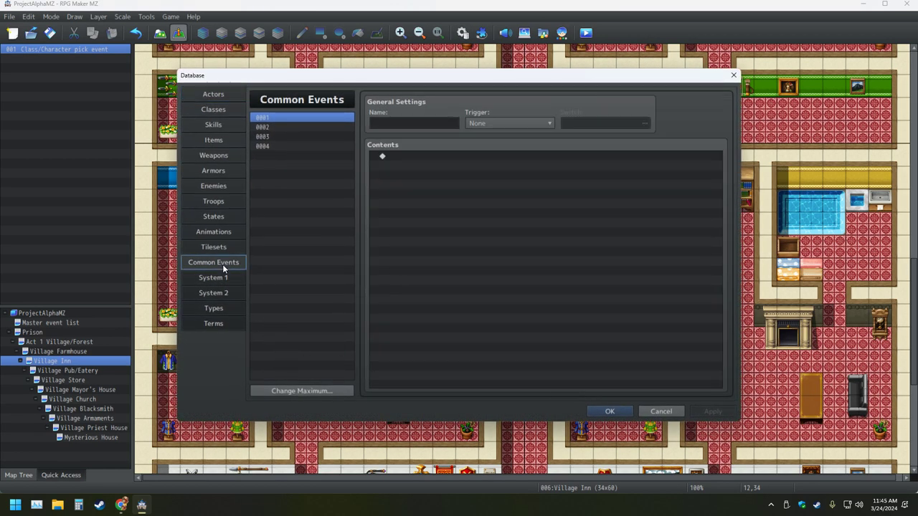
double_click(425, 162)
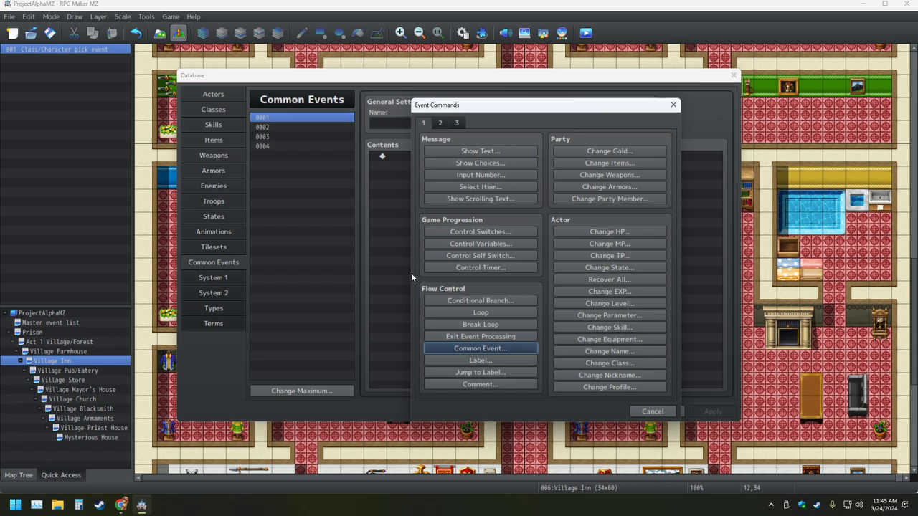
click(437, 124)
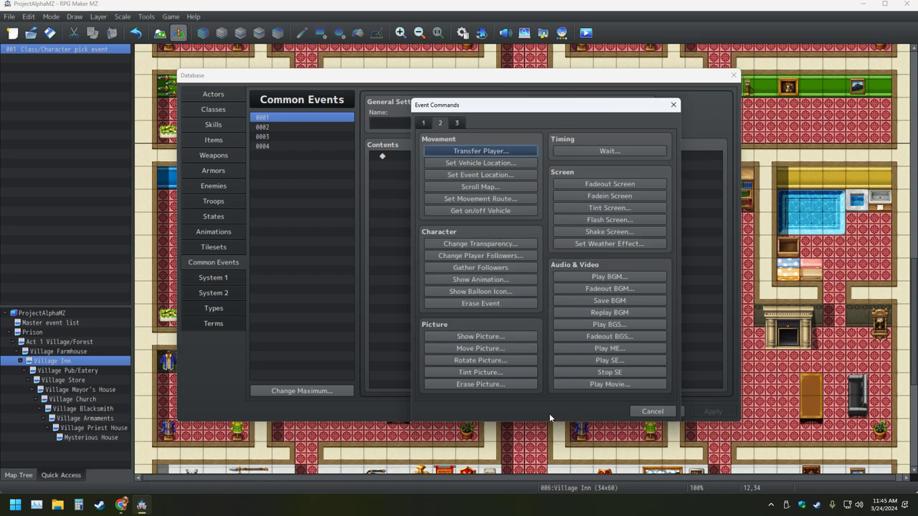
click(459, 124)
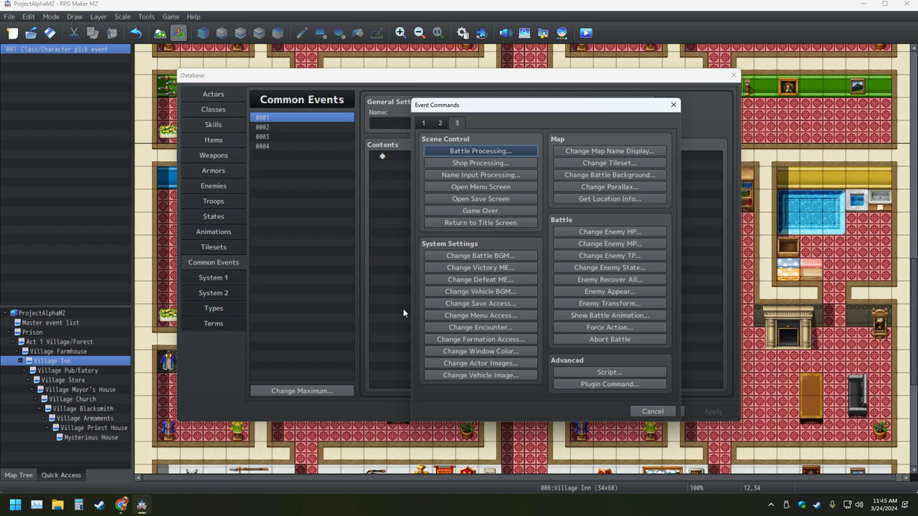
click(440, 125)
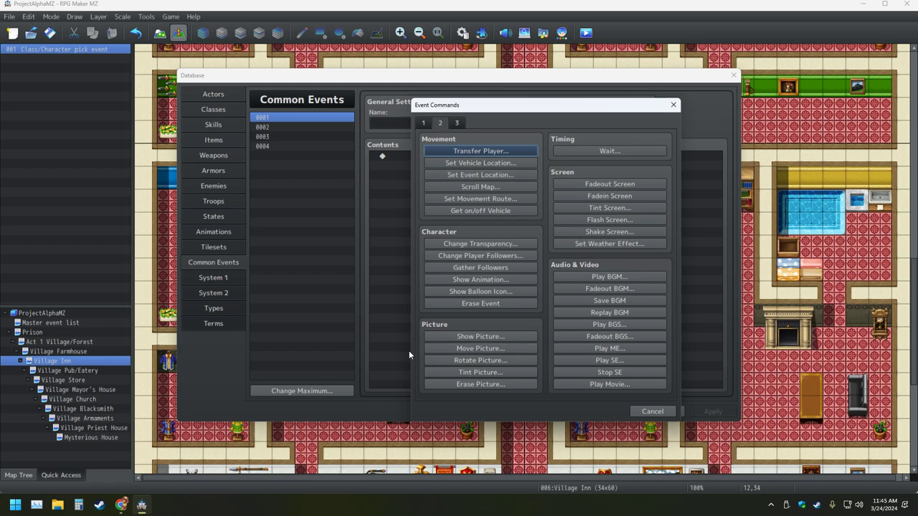
click(424, 124)
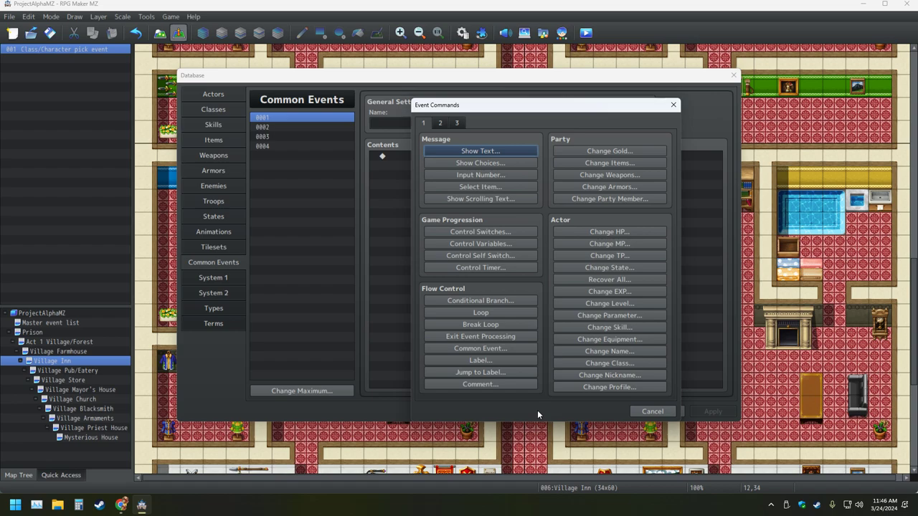
Step: Examine the options of the Change Party Member and Show Choices commands without adding either to common event 0001
click(620, 199)
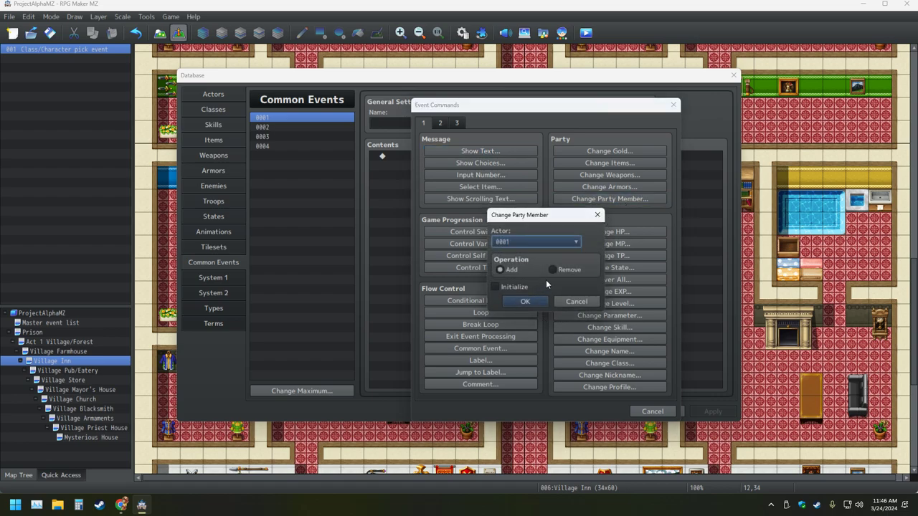
click(598, 215)
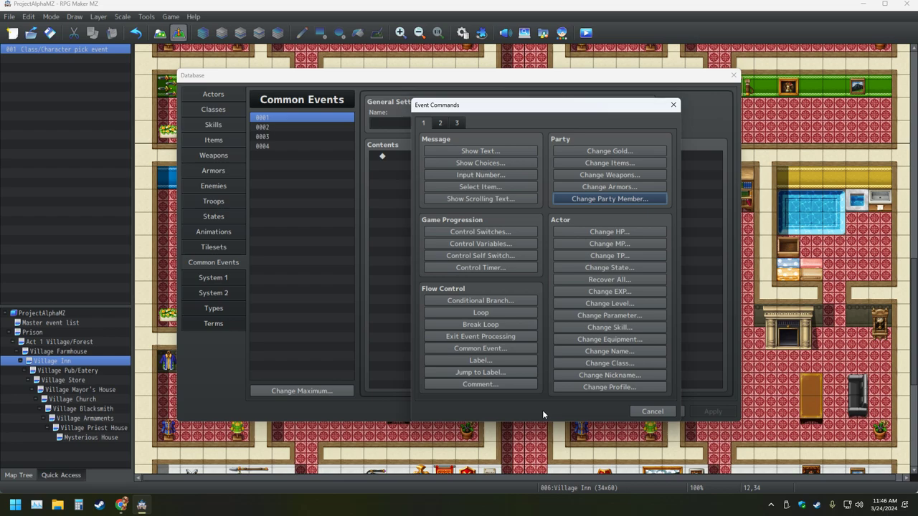
click(480, 163)
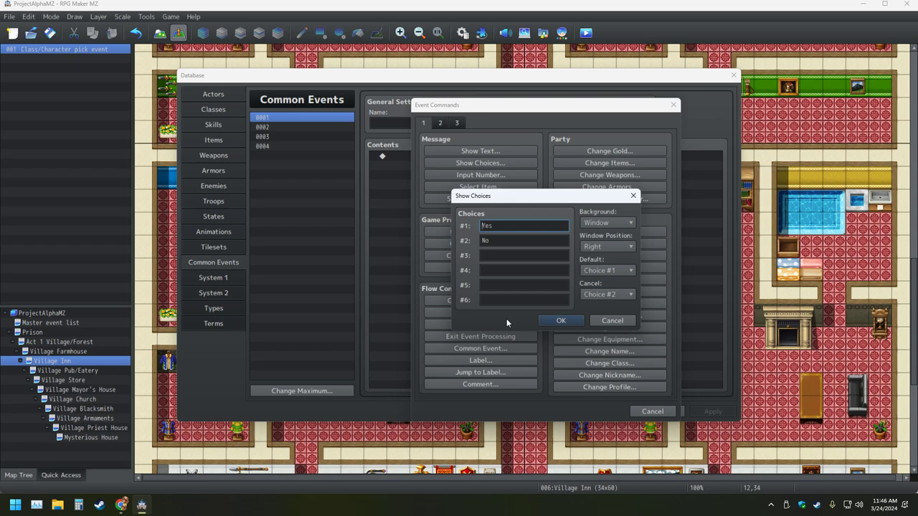
key(Escape)
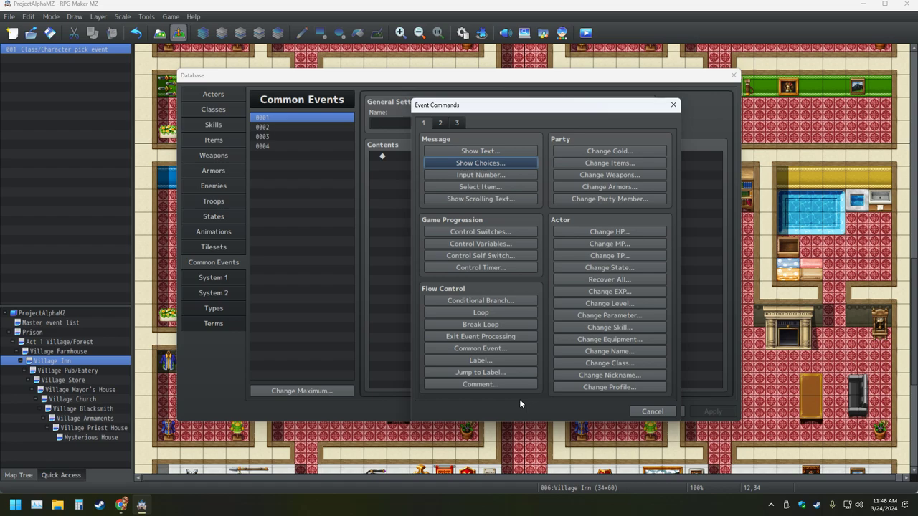
Step: Add a Name Input Processing command for actor 0001 with a maximum of 8 characters to common event 0001
click(439, 124)
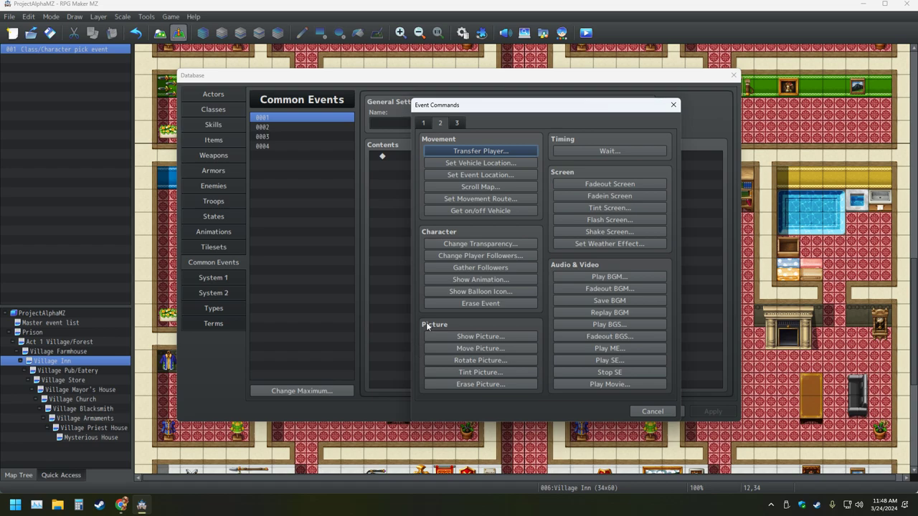
click(459, 123)
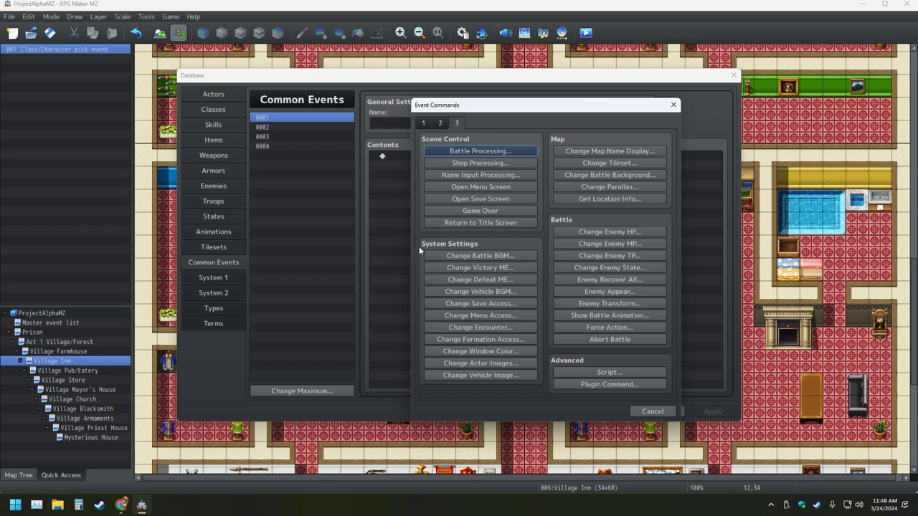
click(474, 174)
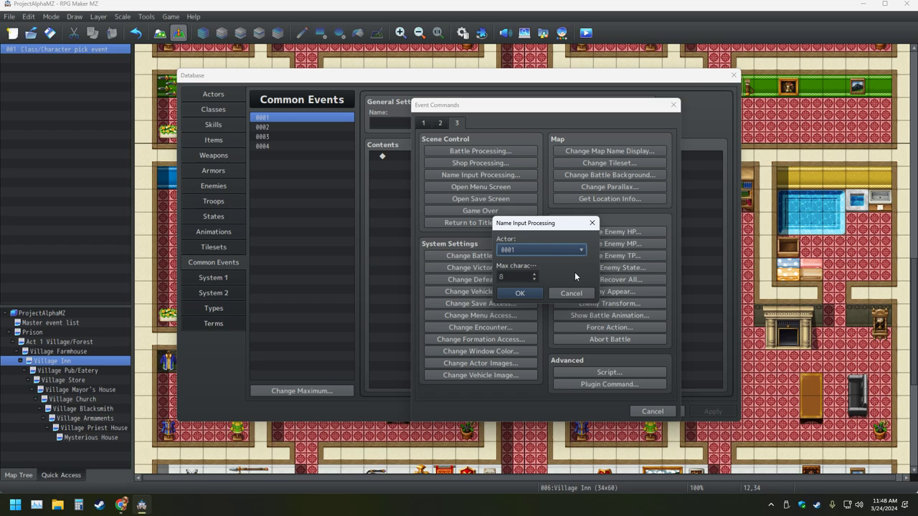
click(545, 250)
click(575, 259)
click(530, 294)
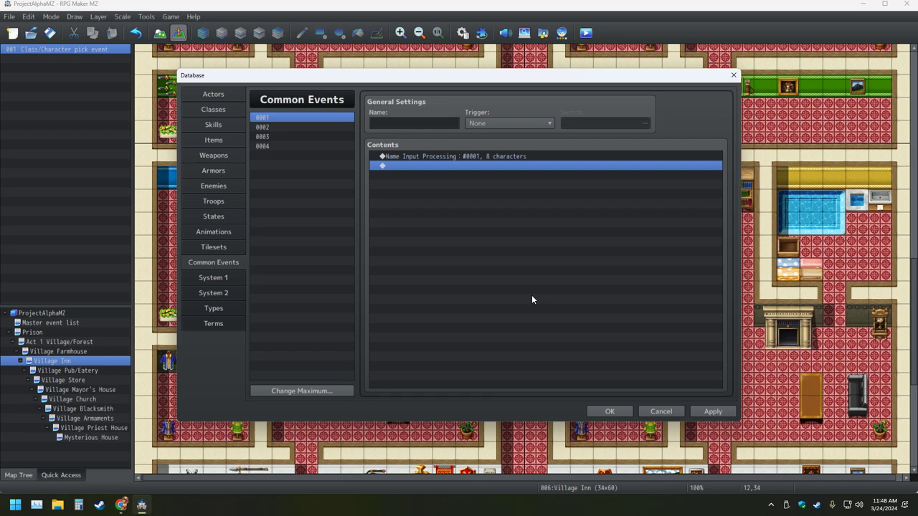
Step: Delete the Name Input Processing command from common event 0001 and close the database, discarding its changes
click(426, 155)
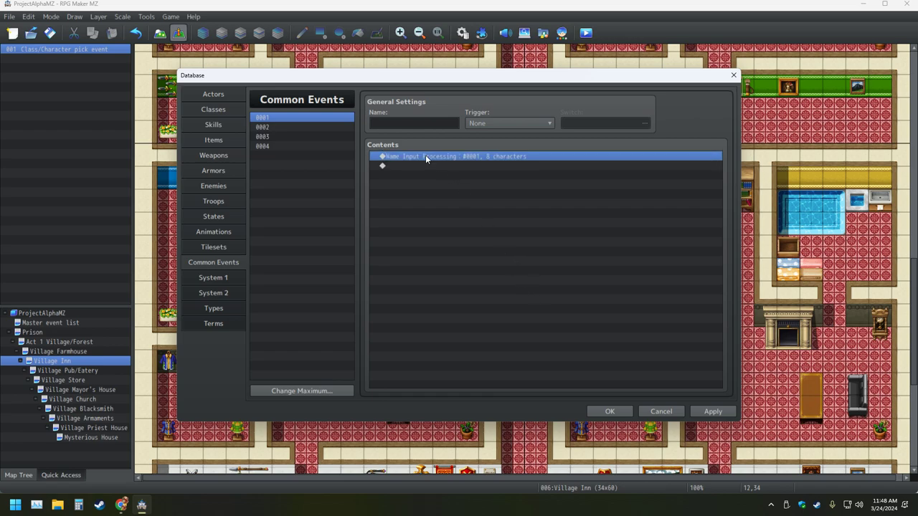
right_click(425, 156)
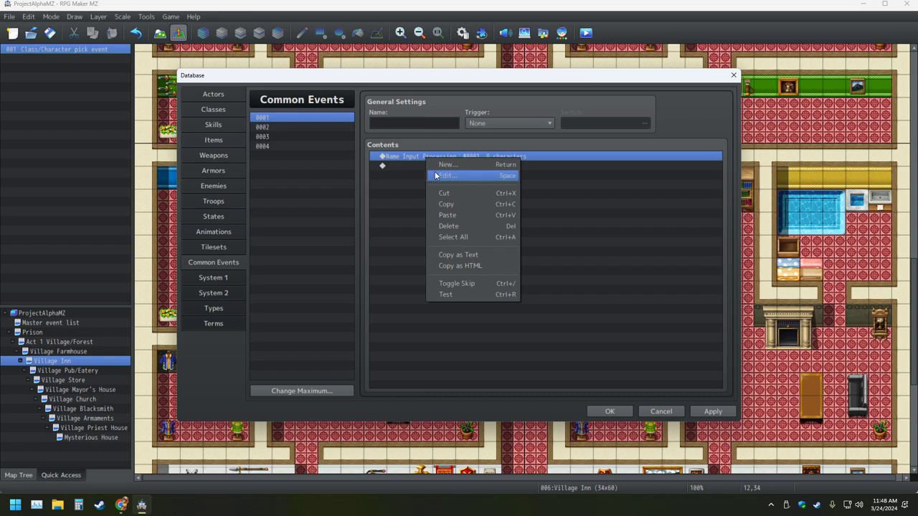
click(453, 227)
click(733, 74)
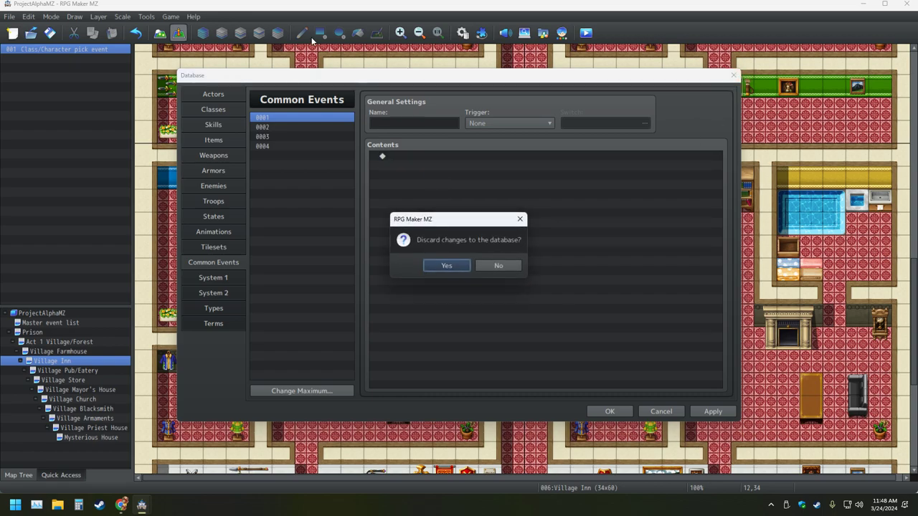
click(445, 261)
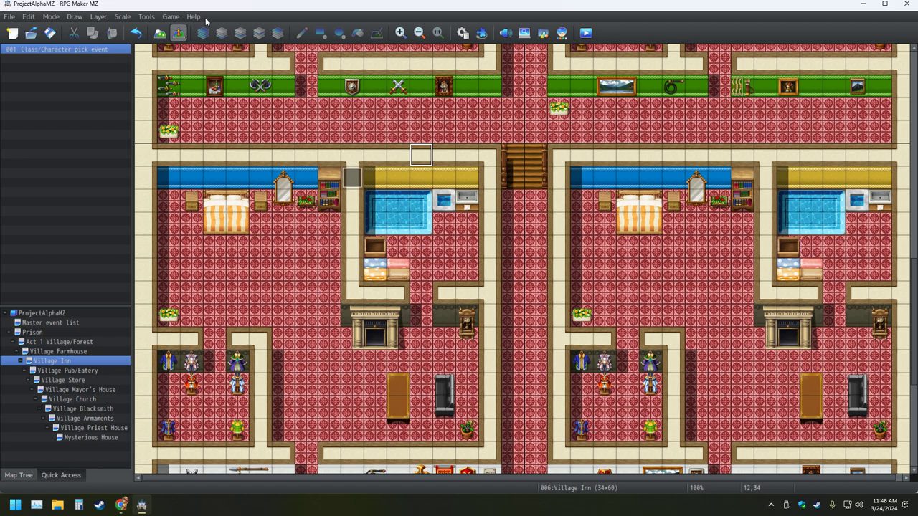
Step: Open the help contents and search them for "name input"
click(194, 16)
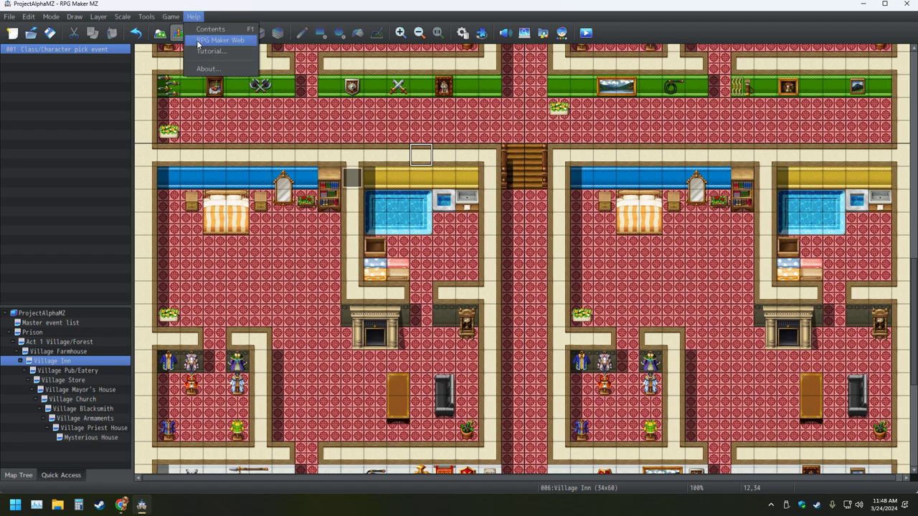
mouse_move(171, 16)
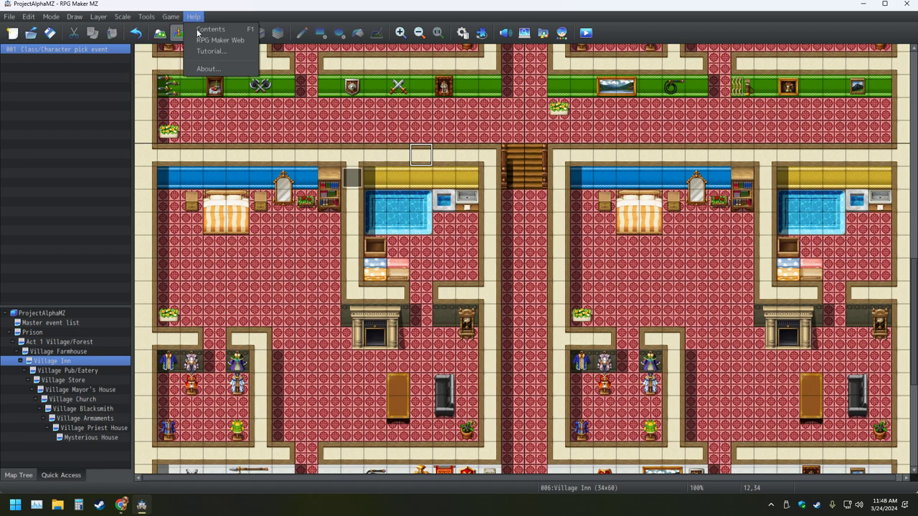
click(212, 31)
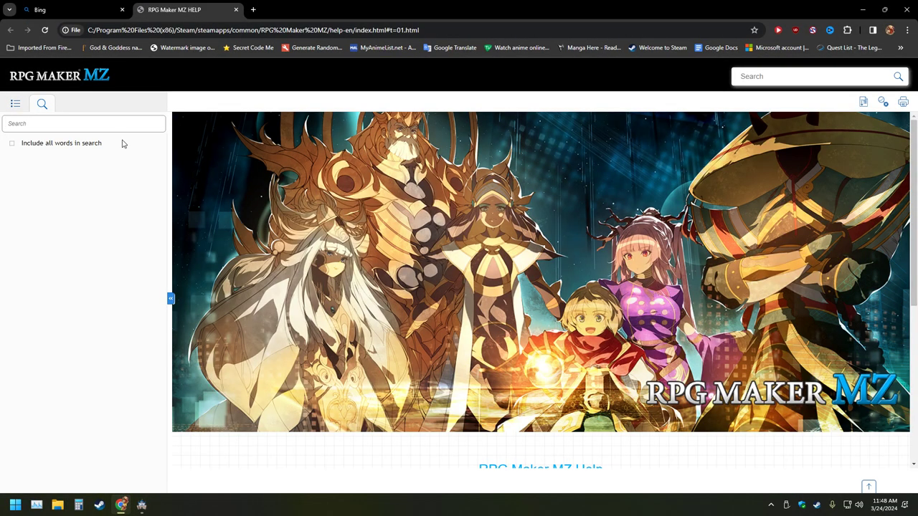
text(nam)
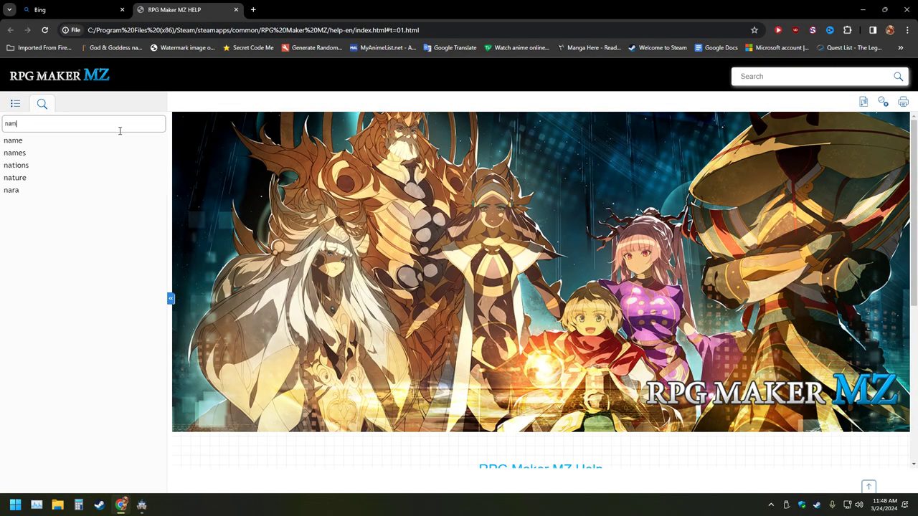
text(e inp)
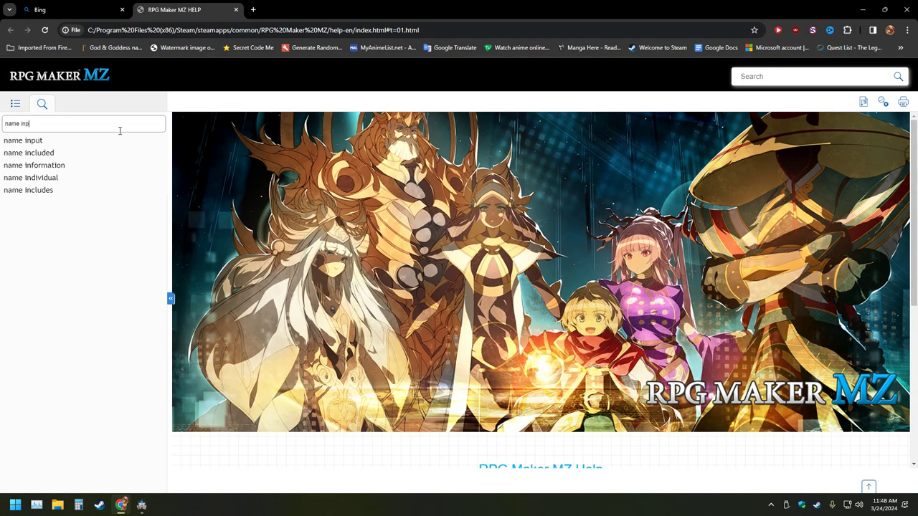
text(ut)
key(Return)
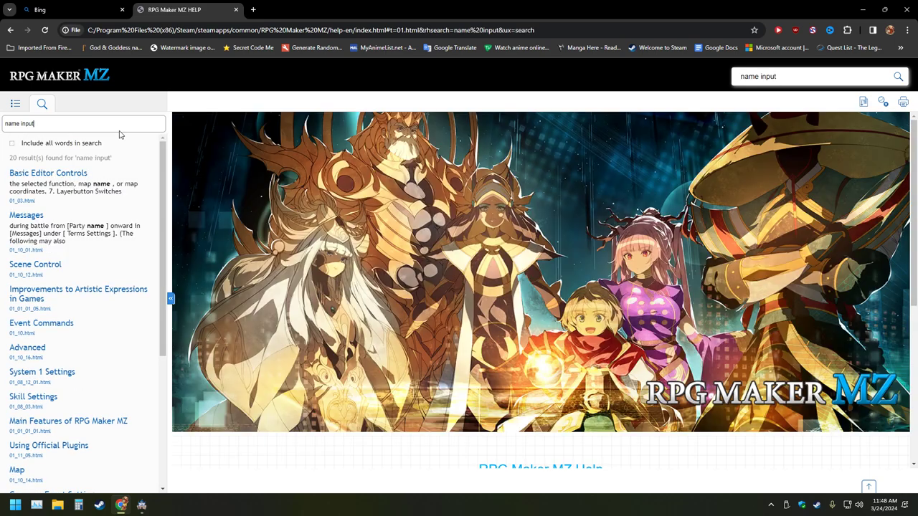
Step: Look through the name input results, then search the help for "event" with all words included in the search
scroll(94, 233, down, 3)
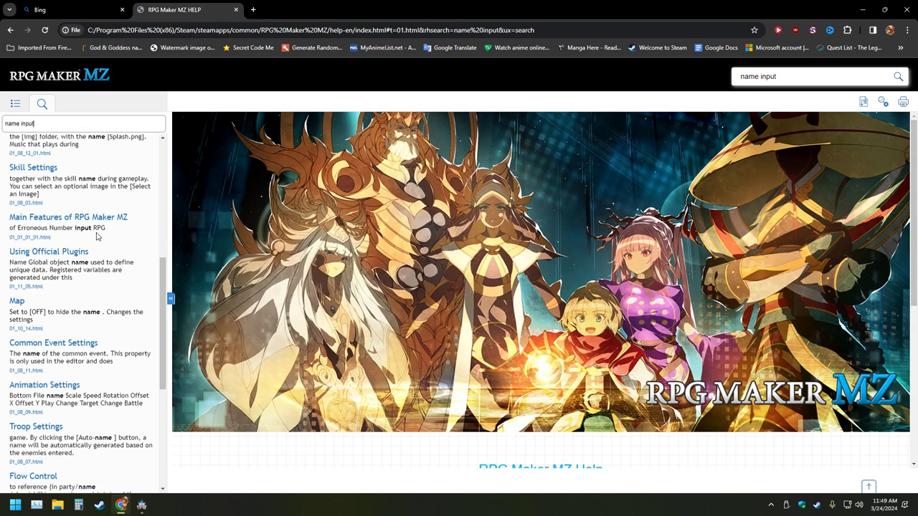
scroll(100, 230, down, 3)
scroll(104, 236, up, 8)
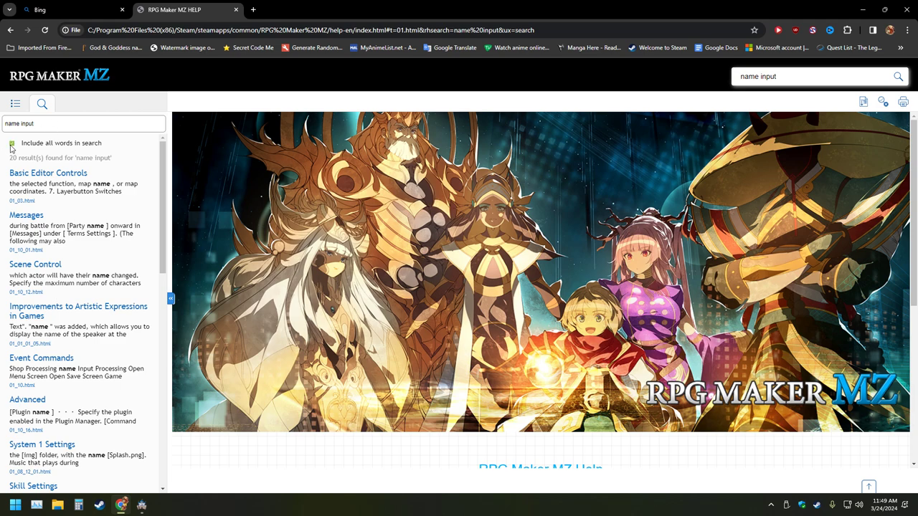
key(ctrl+shift+Left)
key(ctrl+shift+Left)
text(event)
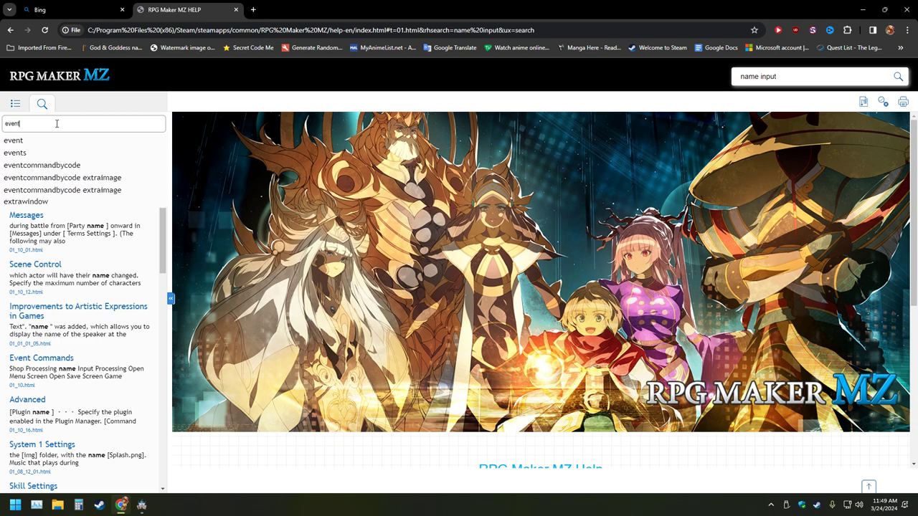
key(Return)
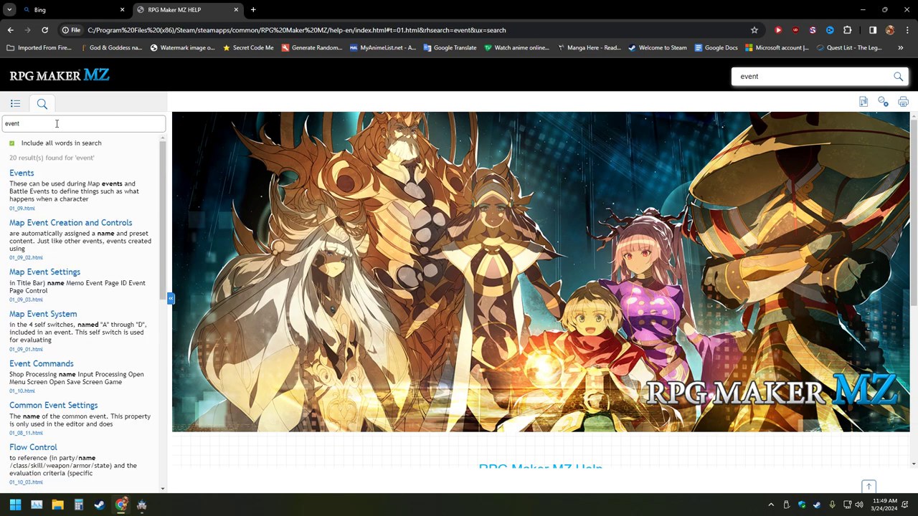
Step: Open the Events help topic, read its event types, and look through the remaining search results
click(32, 184)
scroll(322, 240, down, 5)
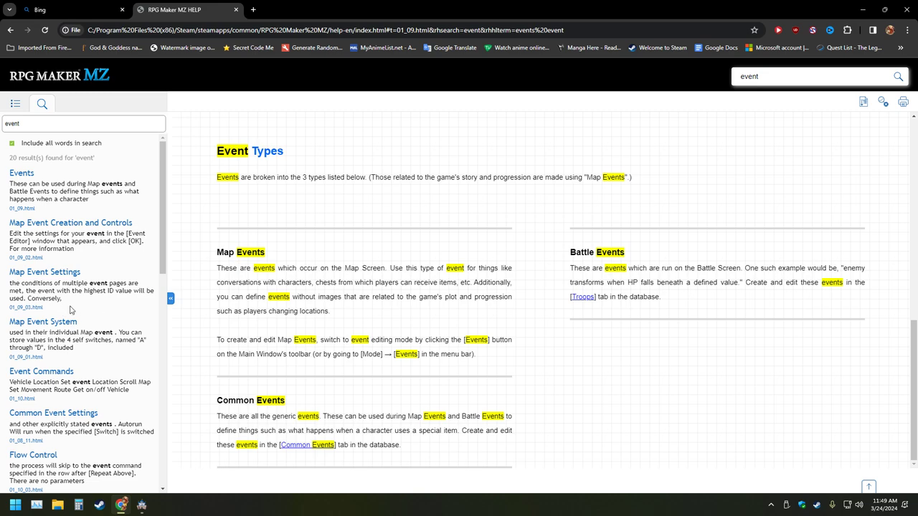
scroll(79, 308, down, 8)
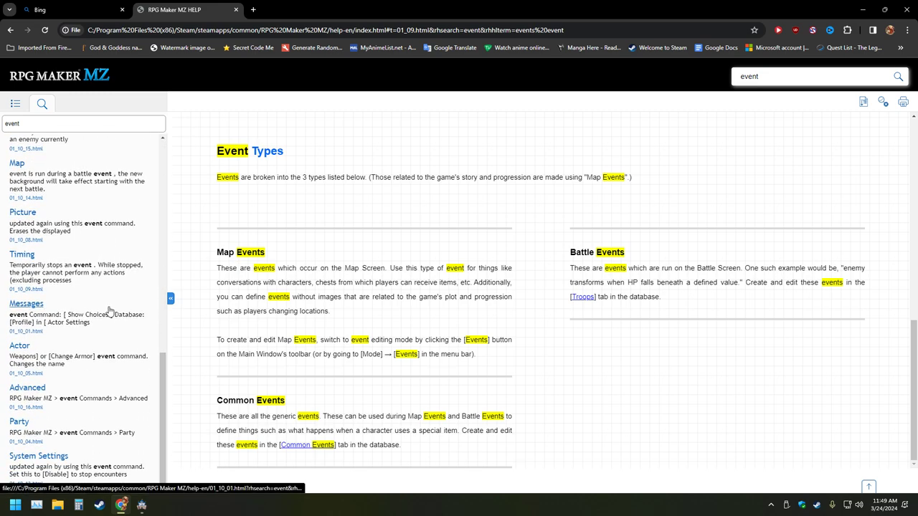
scroll(109, 311, up, 1)
scroll(109, 313, up, 4)
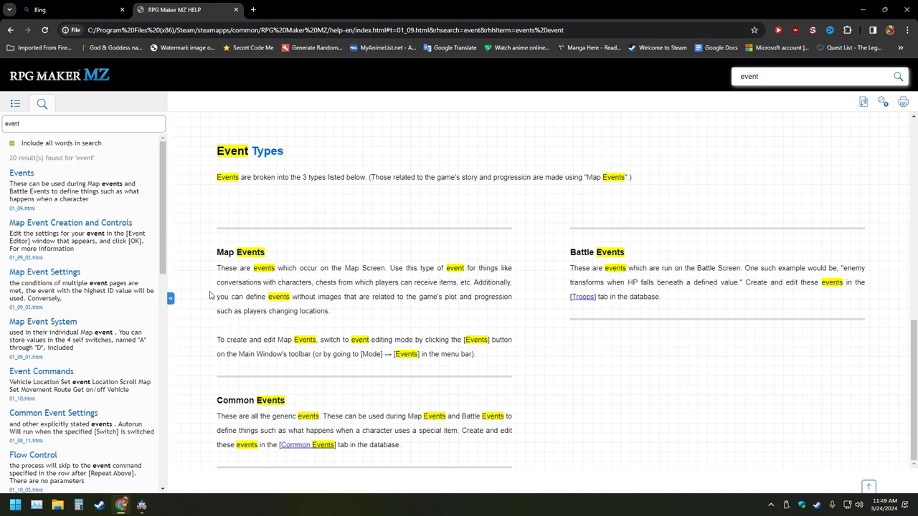
scroll(79, 287, down, 3)
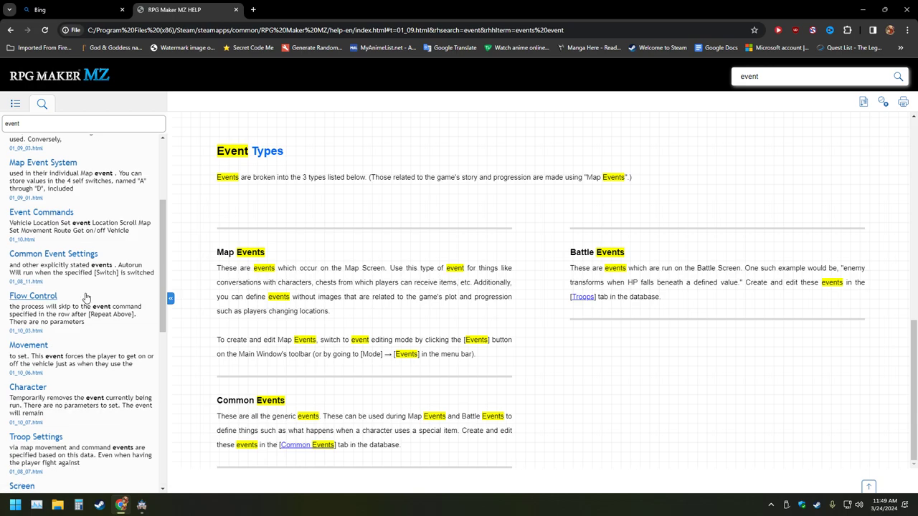
Step: Open the Event Commands help topic and look through its command lists as far as Tab 3
click(40, 212)
scroll(309, 373, down, 10)
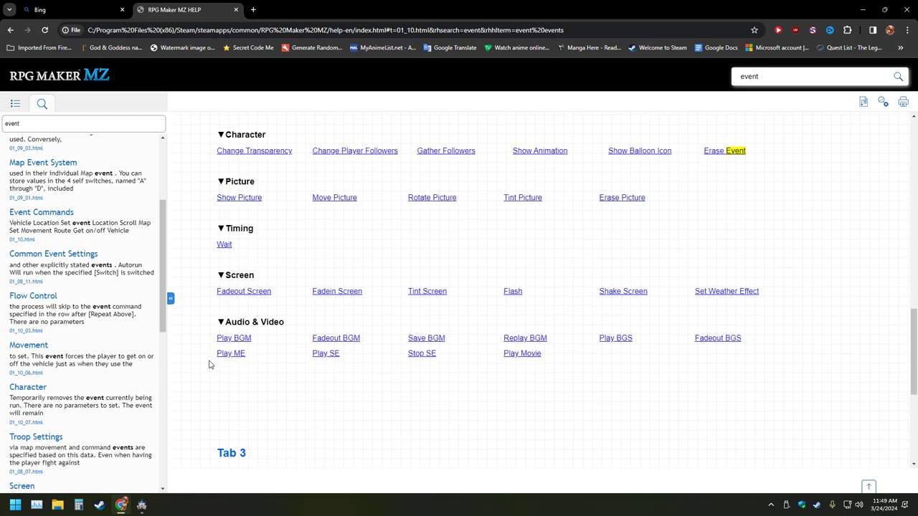
scroll(203, 367, down, 3)
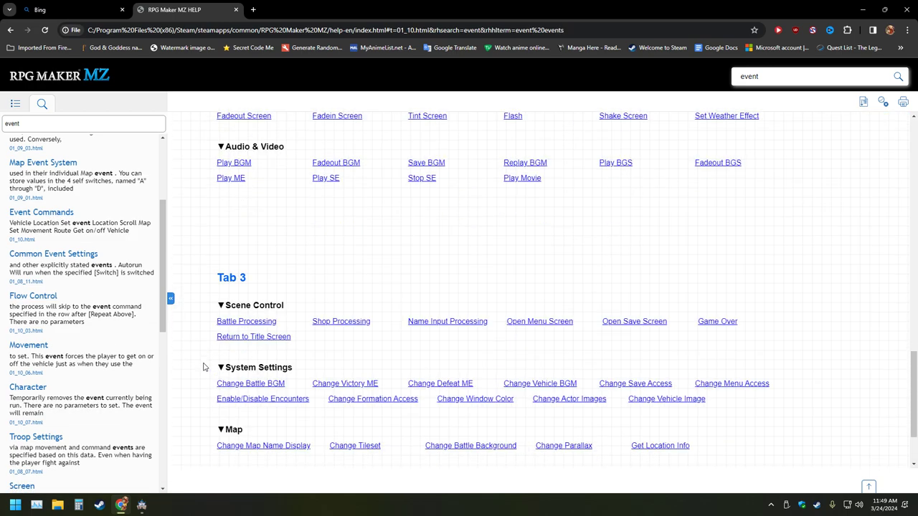
scroll(203, 367, down, 2)
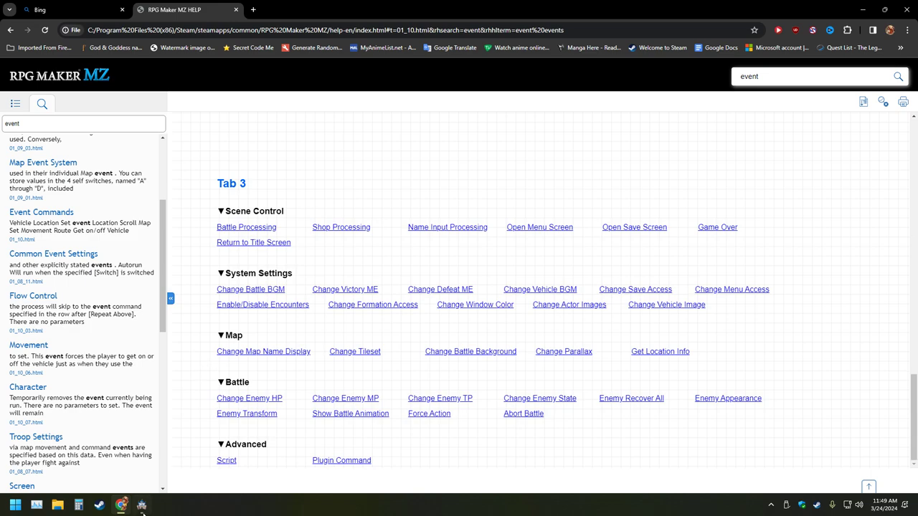
Step: Switch to RPG Maker MZ, open the event commands for a new Village Inn event to compare, and return to the help
click(141, 505)
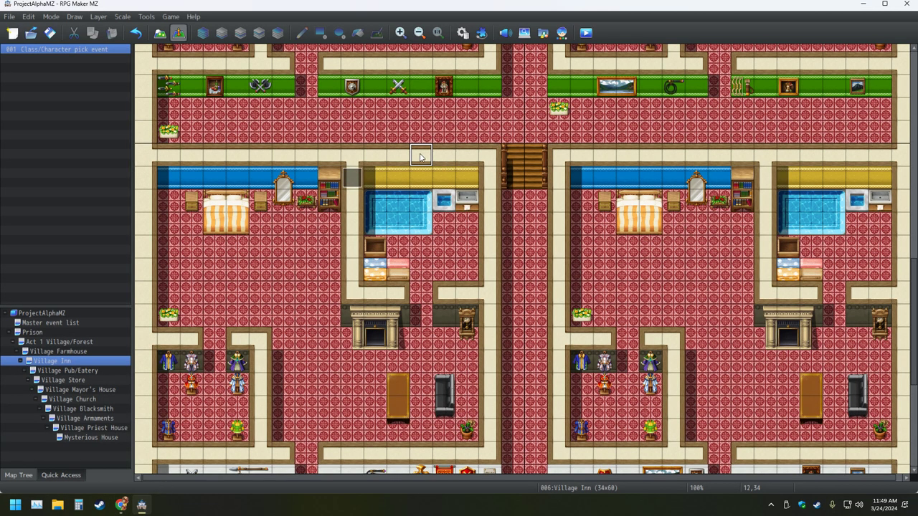
double_click(420, 155)
double_click(425, 148)
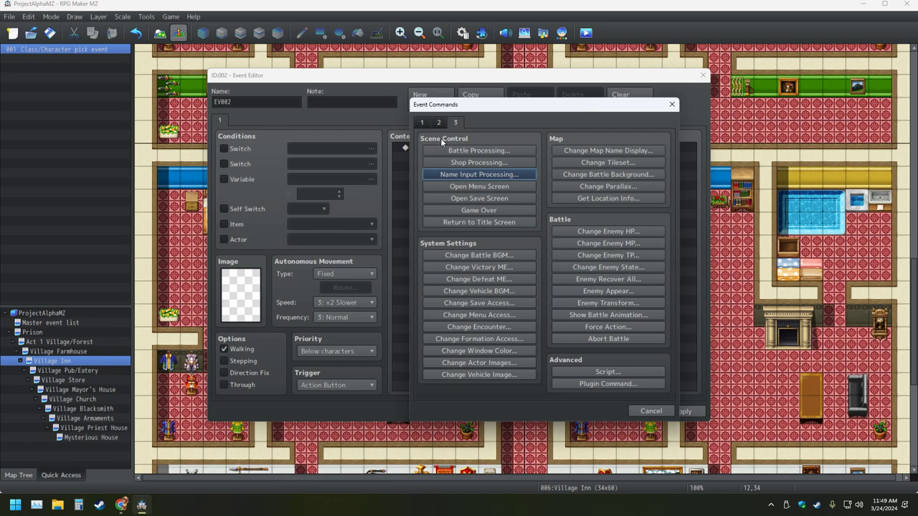
key(alt+Tab)
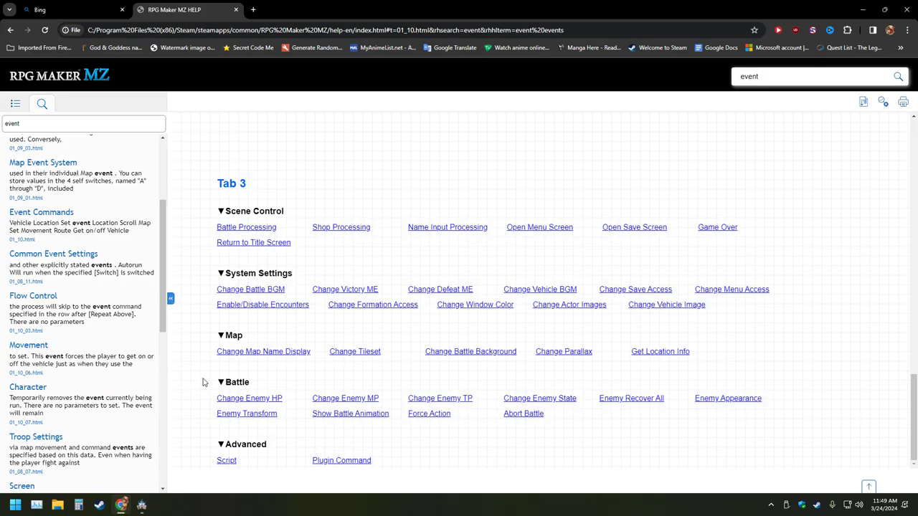
Step: Open the Name Input Processing help and read its function, settings and remarks
click(468, 228)
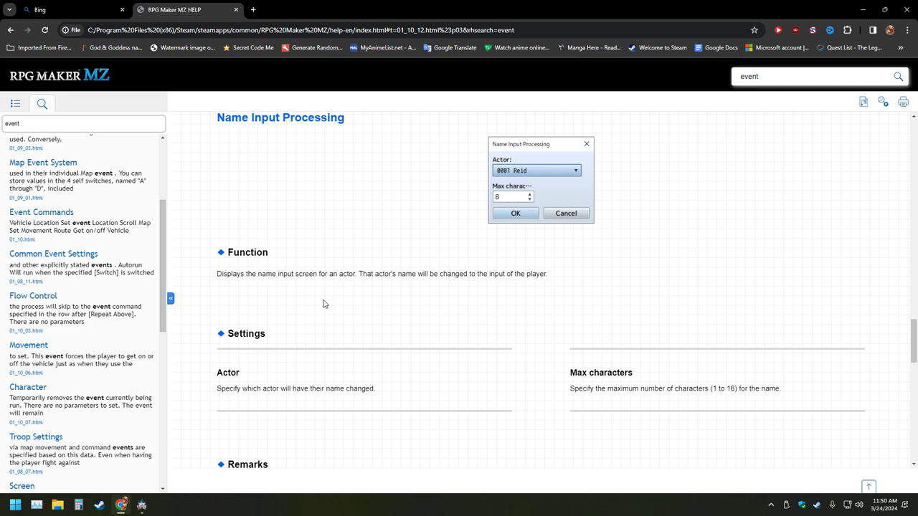
scroll(371, 285, up, 2)
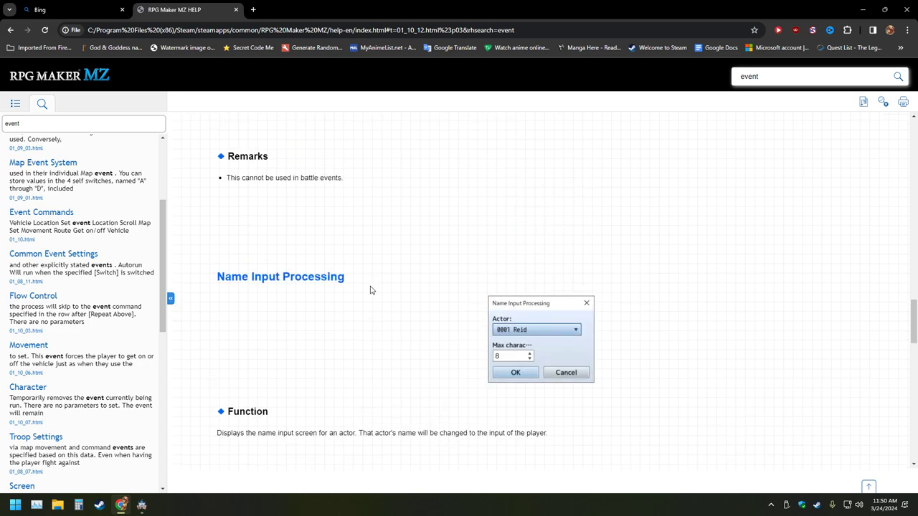
scroll(370, 289, down, 4)
scroll(369, 290, up, 4)
scroll(368, 301, down, 4)
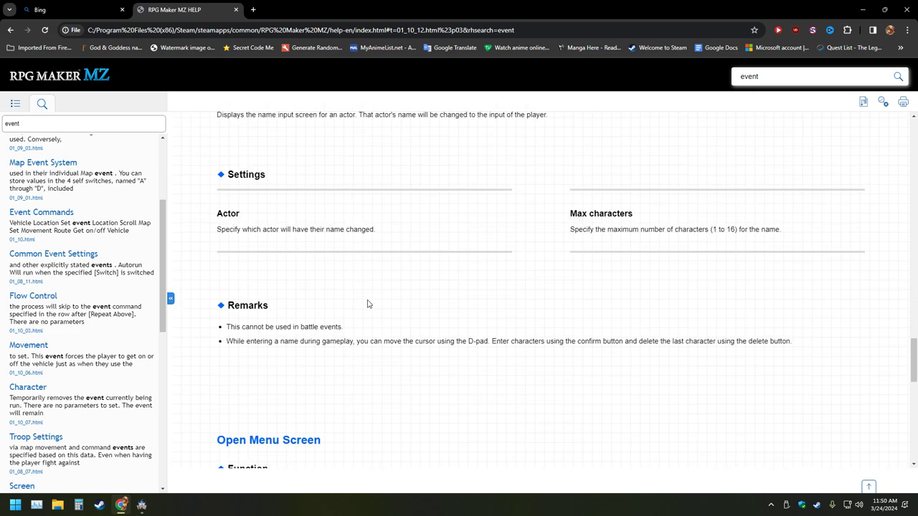
scroll(367, 304, up, 2)
scroll(366, 303, up, 2)
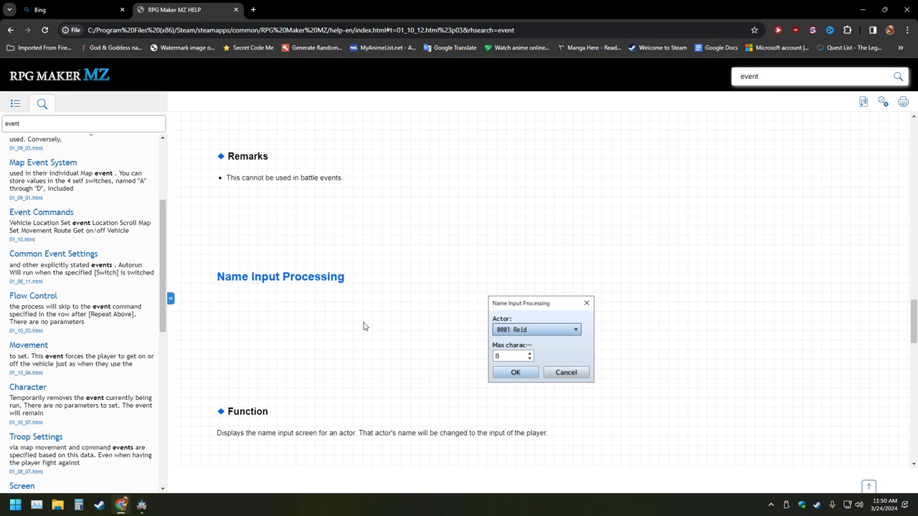
scroll(364, 326, down, 4)
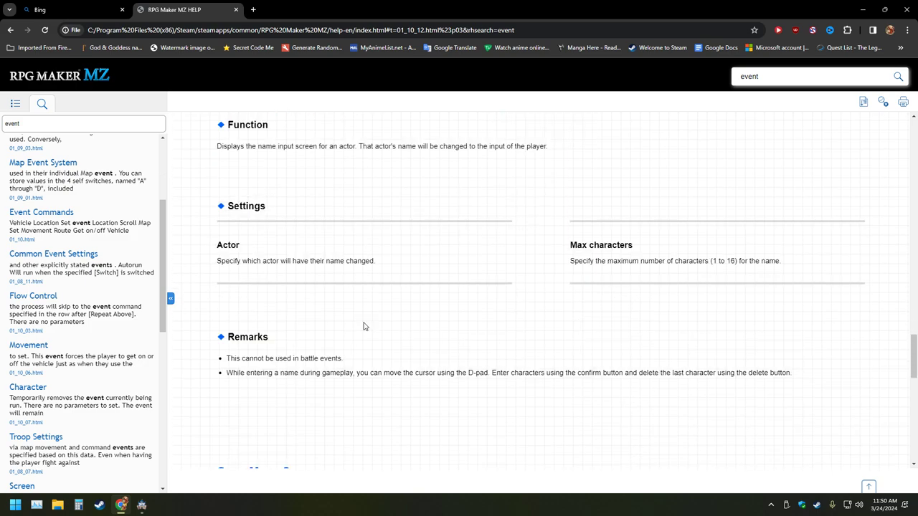
Step: Read the Battle Processing help on troops, escaping and losing
scroll(364, 326, up, 20)
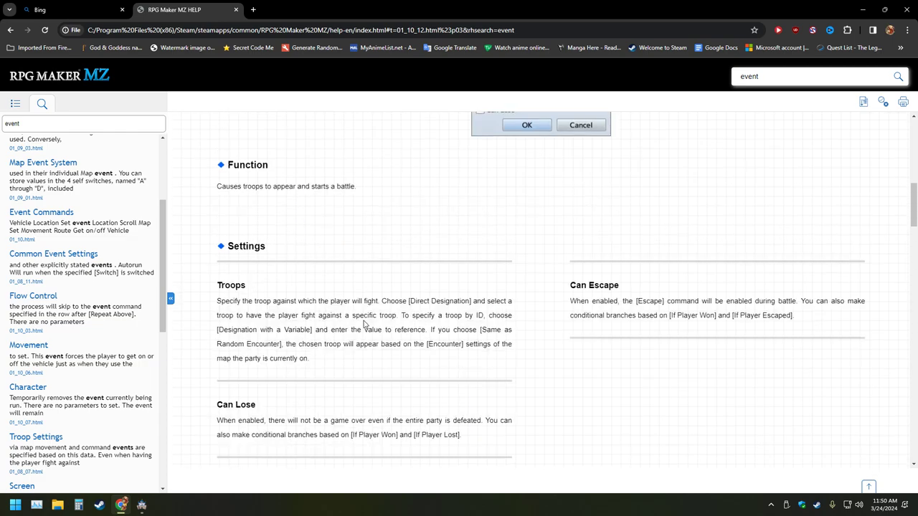
scroll(363, 320, down, 3)
scroll(364, 319, down, 4)
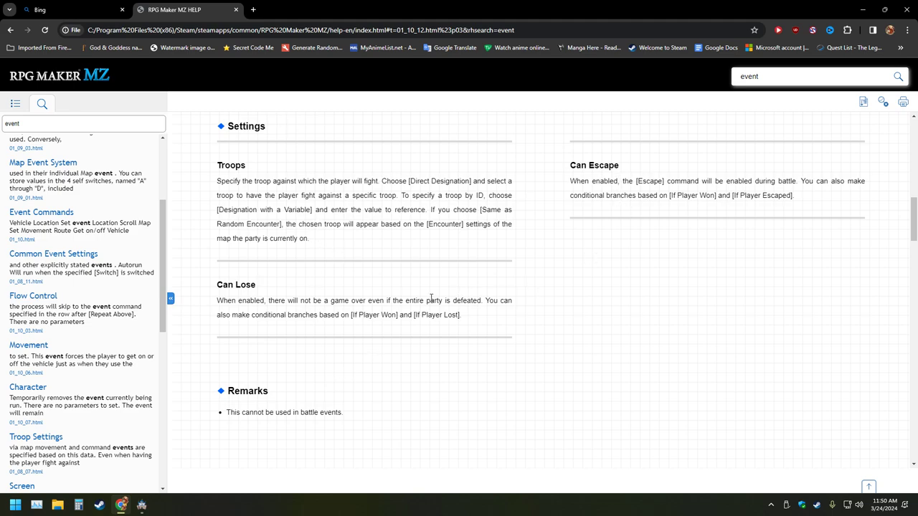
scroll(395, 316, down, 4)
scroll(319, 234, up, 2)
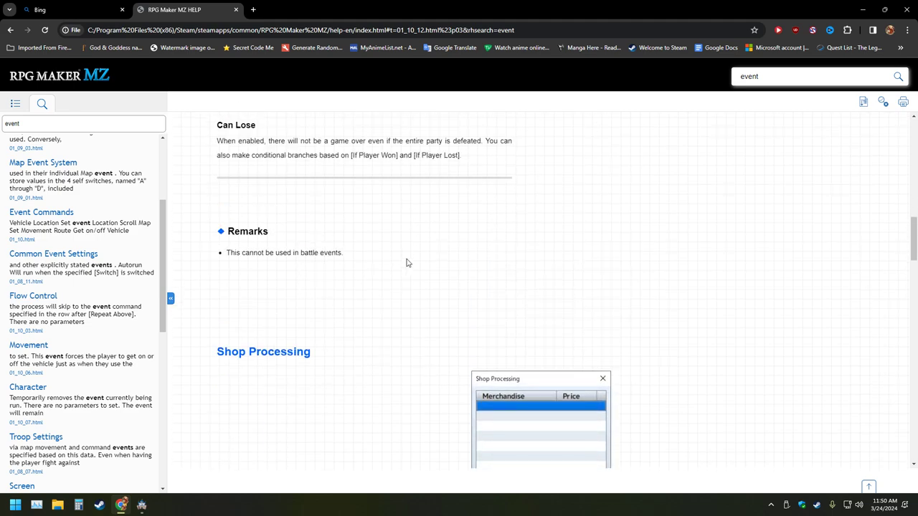
Step: Read the Shop Processing help, including its Merchandise and Purchase Only settings
scroll(406, 268, down, 2)
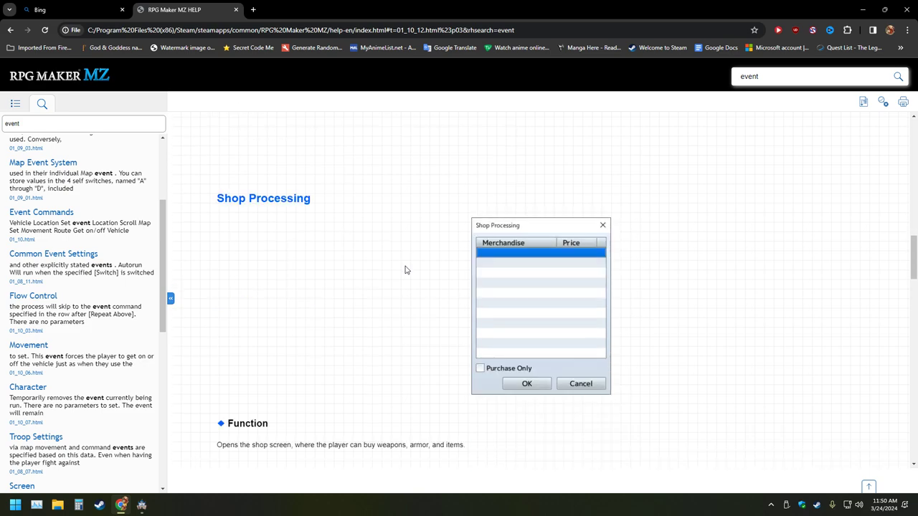
scroll(382, 285, down, 4)
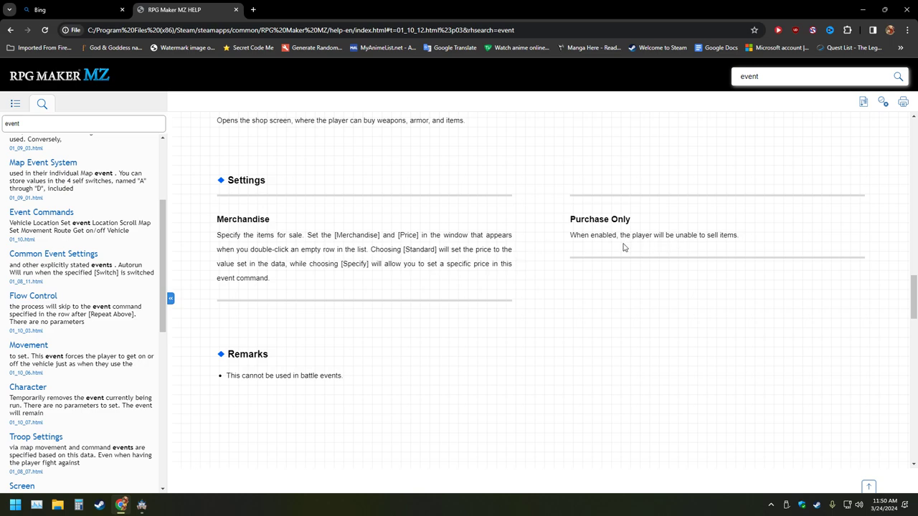
drag(782, 236, 611, 236)
click(442, 326)
Step: Read the help entry for the Open Menu Screen command
scroll(447, 308, down, 4)
scroll(447, 309, down, 3)
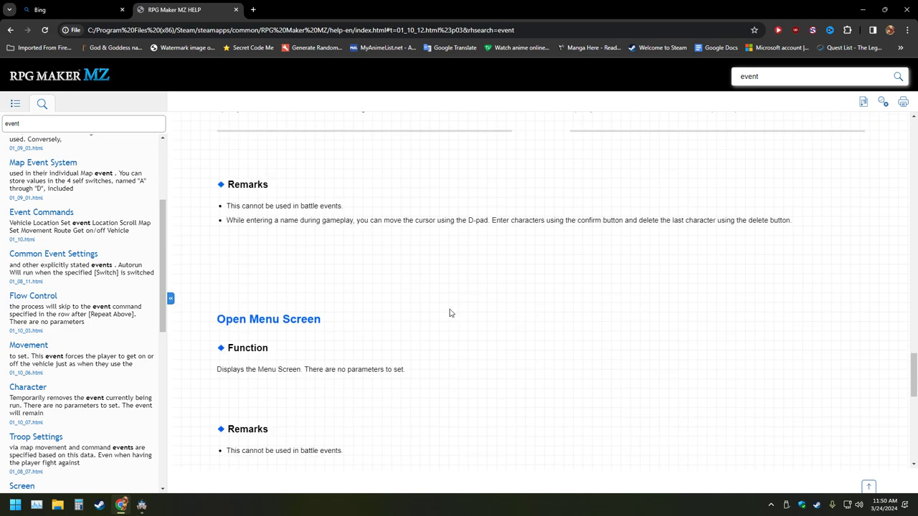
scroll(440, 268, down, 2)
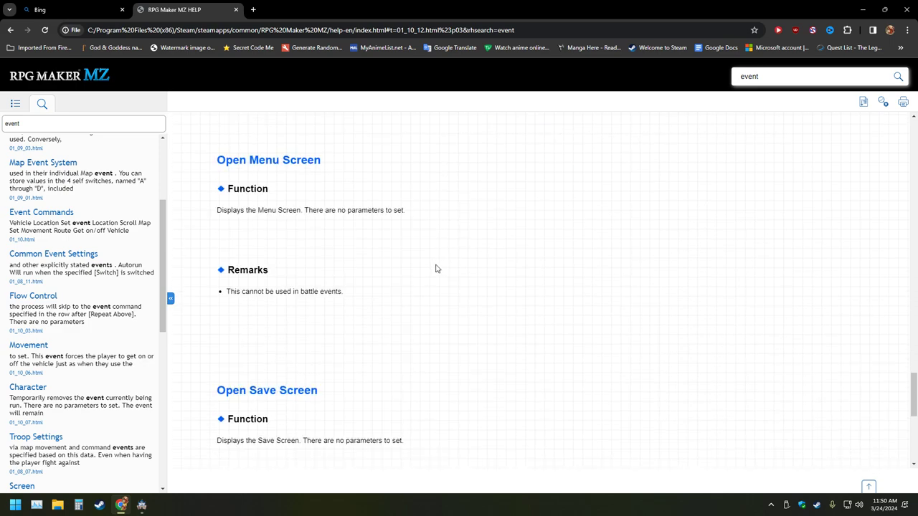
scroll(436, 287, down, 2)
scroll(460, 279, up, 2)
drag(421, 213, 230, 154)
click(435, 183)
Step: Read the help entries for the Open Save Screen, Game Over and Return to Title Screen commands
scroll(495, 272, down, 2)
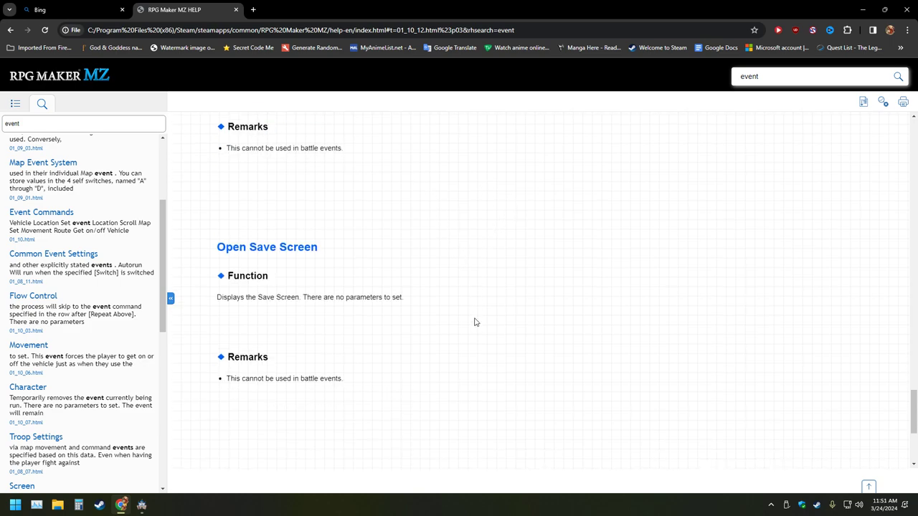
drag(271, 342, 190, 249)
click(479, 267)
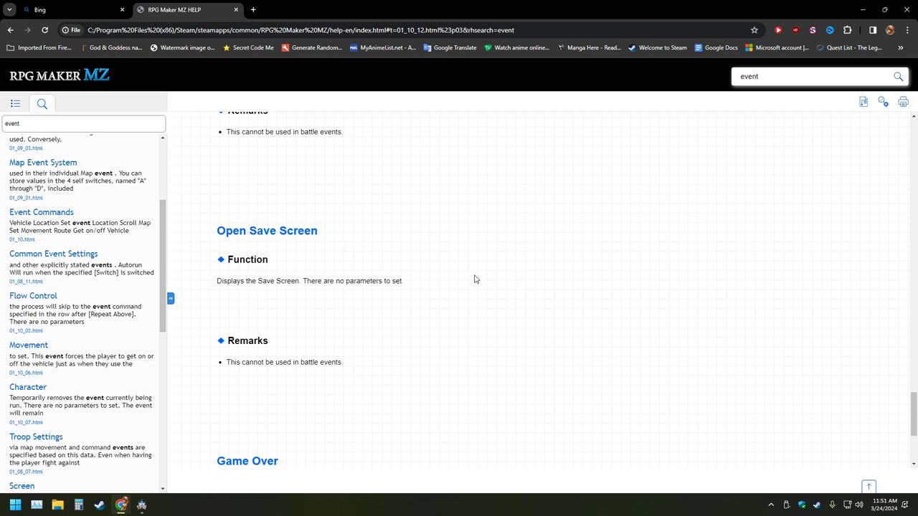
scroll(471, 283, down, 1)
scroll(472, 282, down, 2)
scroll(566, 274, down, 1)
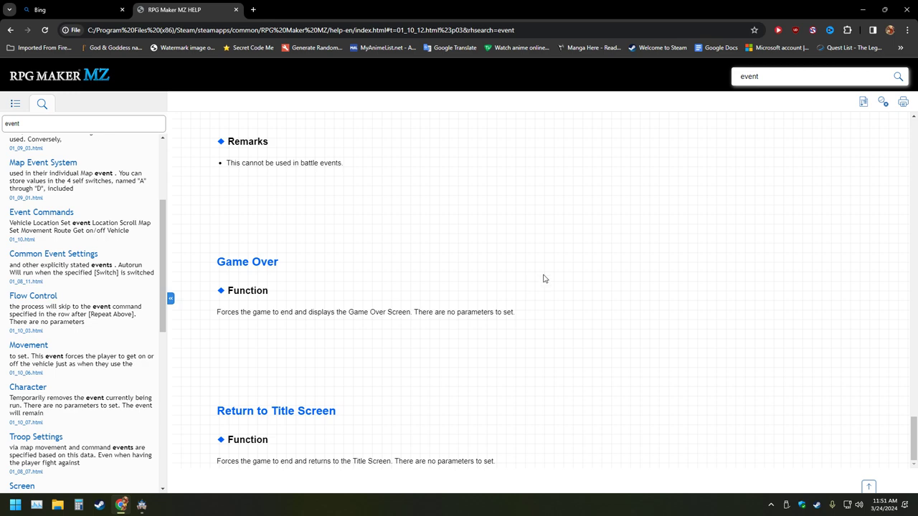
Step: Reread the Game Over entry in the Scene Control help
drag(551, 309, 207, 241)
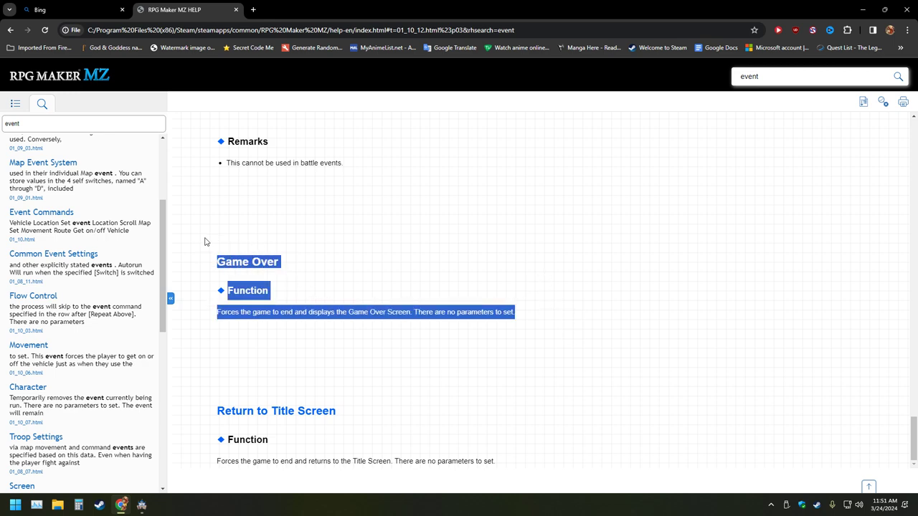
click(484, 236)
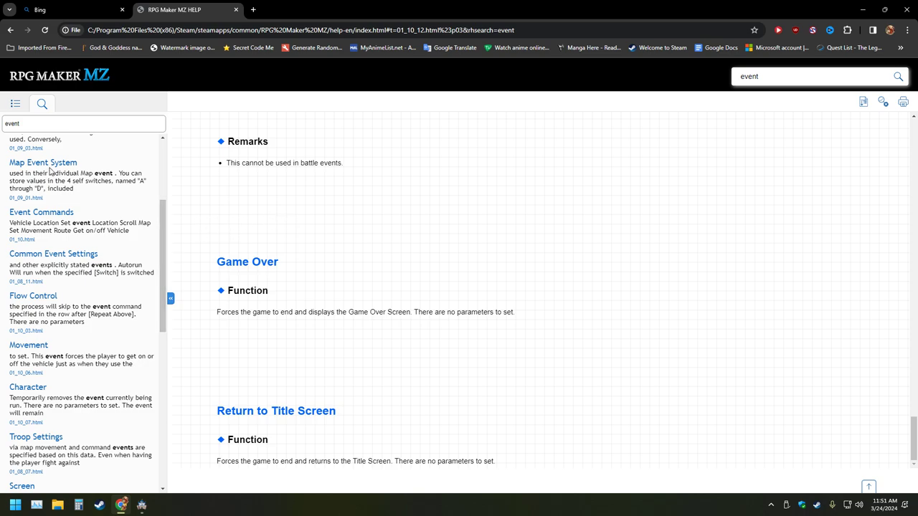
scroll(237, 275, up, 10)
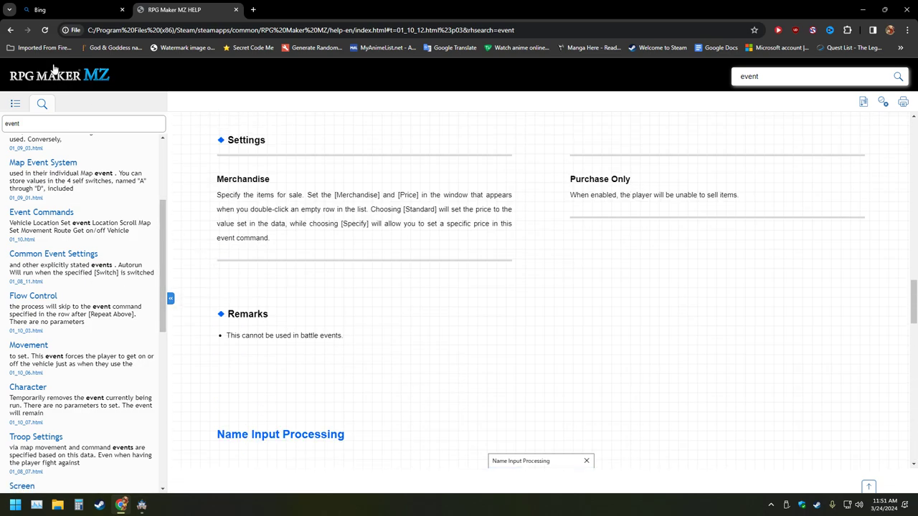
Step: Return to the Event Commands list and review the Tab 2 Picture, Character, Screen and Audio & Video commands
click(10, 29)
scroll(194, 201, up, 5)
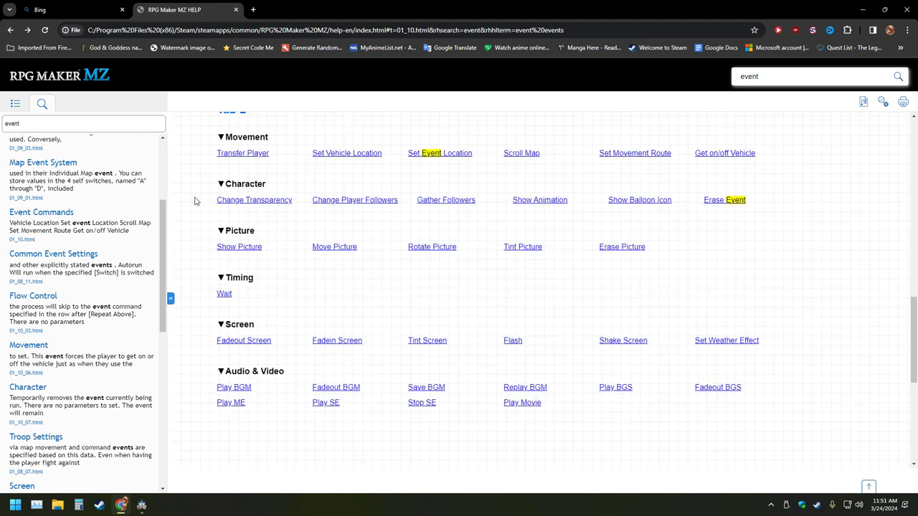
drag(716, 250, 193, 251)
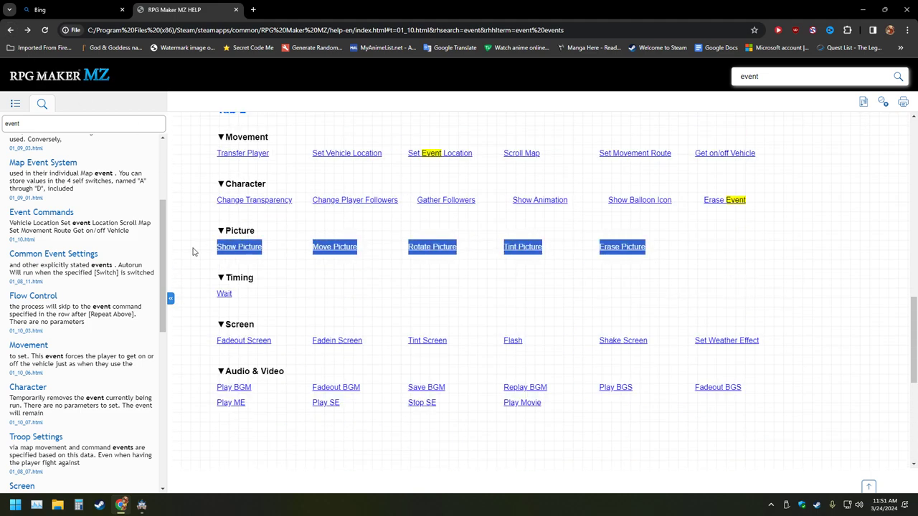
drag(753, 208, 197, 203)
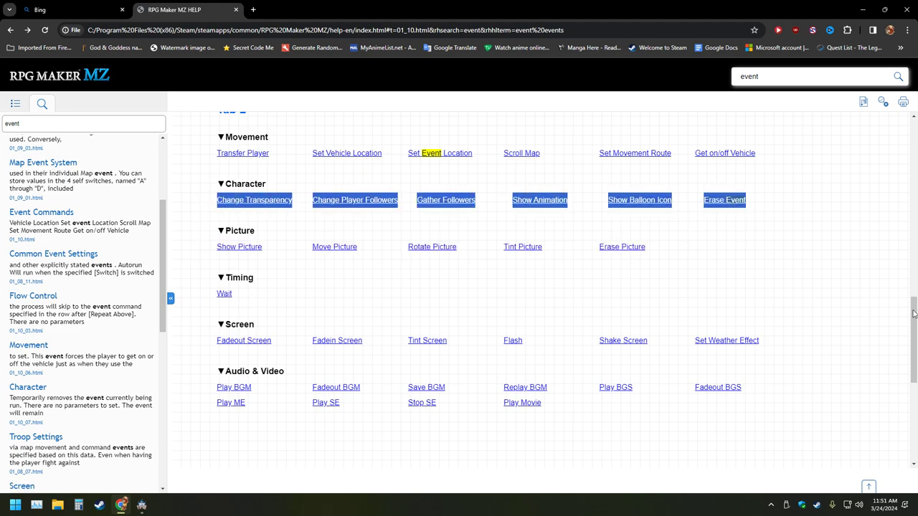
drag(767, 375, 190, 326)
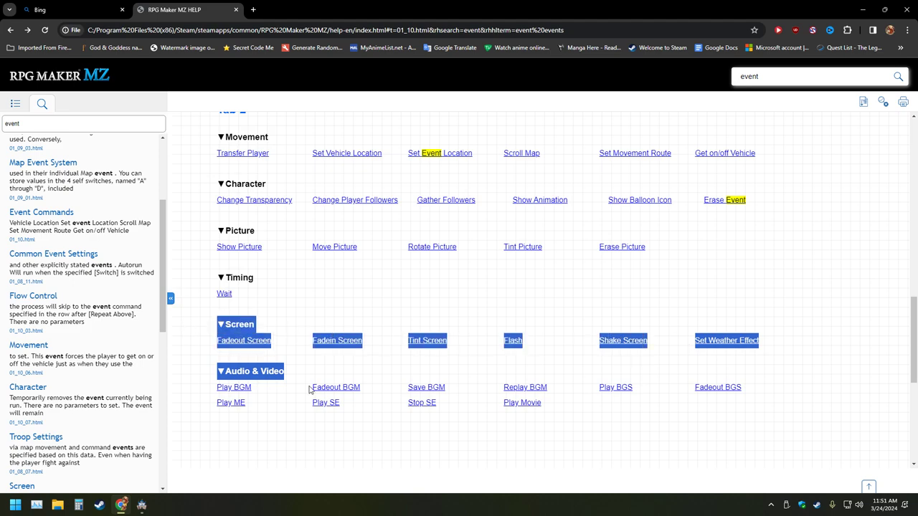
click(651, 451)
drag(731, 408, 468, 385)
click(579, 438)
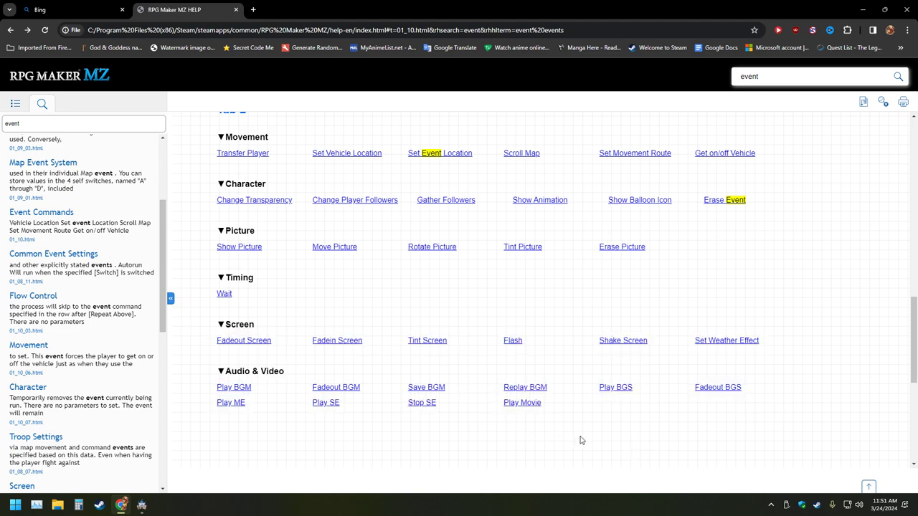
Step: Read the Play Movie help entry, then go back to the Event Commands list
click(515, 403)
scroll(336, 287, up, 2)
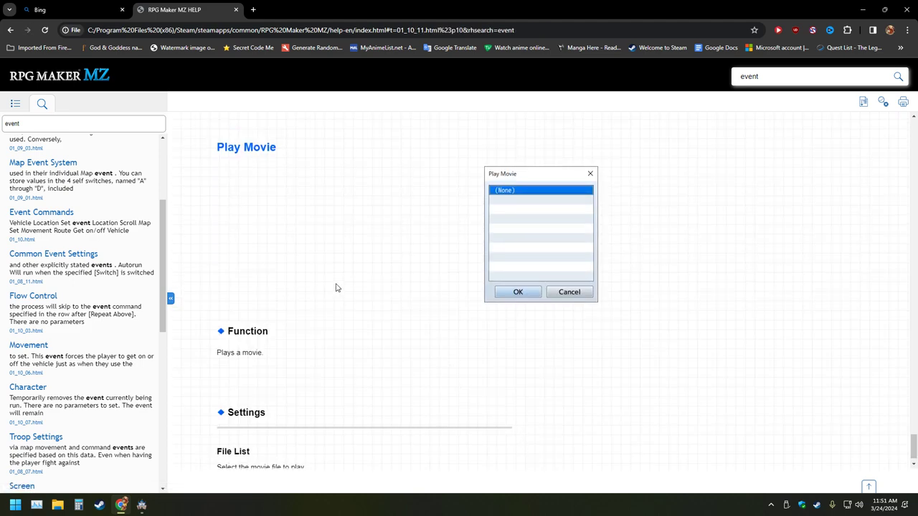
click(11, 31)
Step: Read the Control Timer help entry from the Game Progression commands
scroll(438, 303, down, 4)
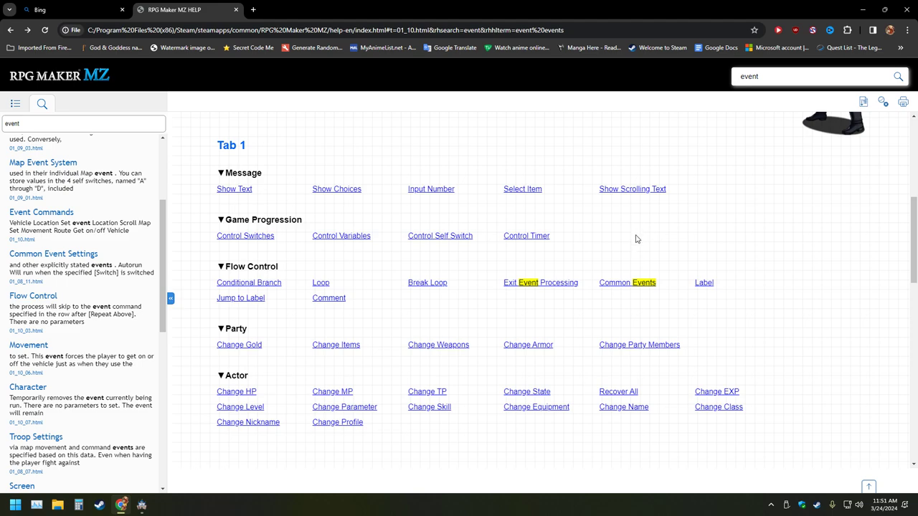
click(535, 237)
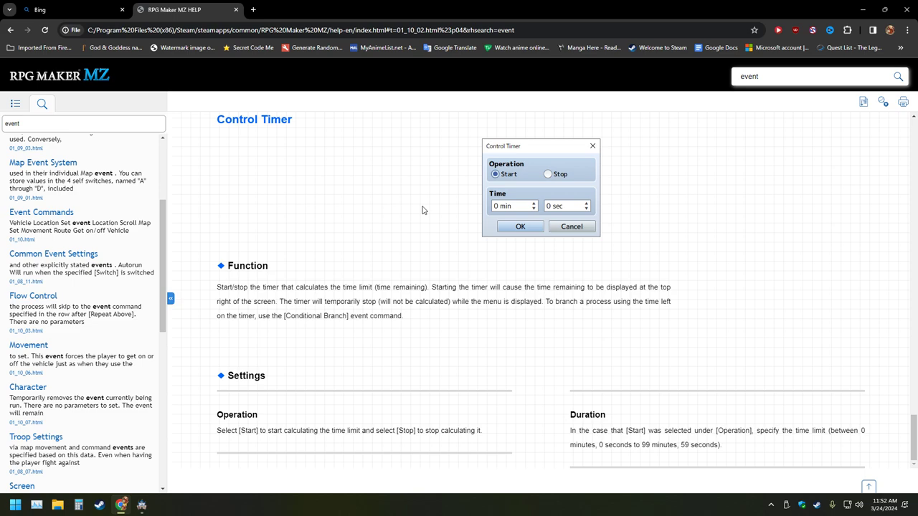
Step: Review the Control Variables help on operations, operands and game data, and return to the Event Commands list
scroll(404, 264, up, 9)
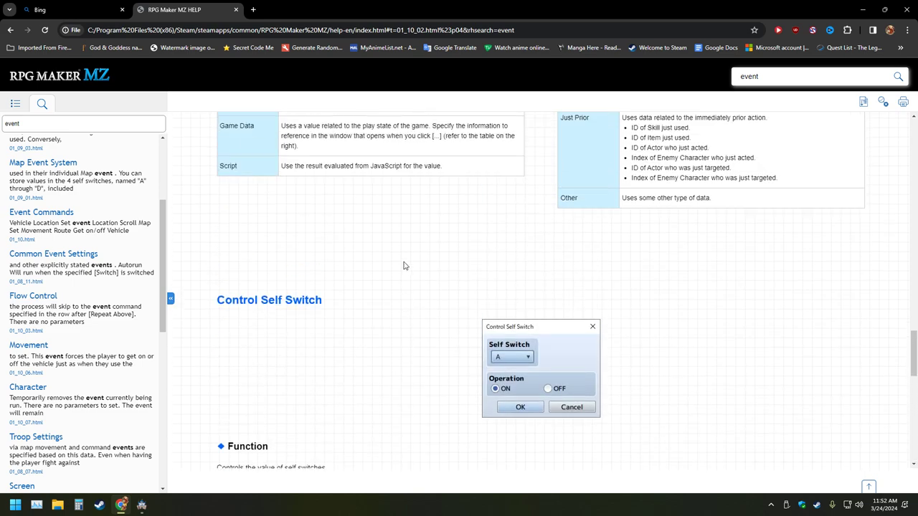
scroll(403, 265, up, 2)
scroll(404, 262, down, 2)
scroll(403, 262, up, 2)
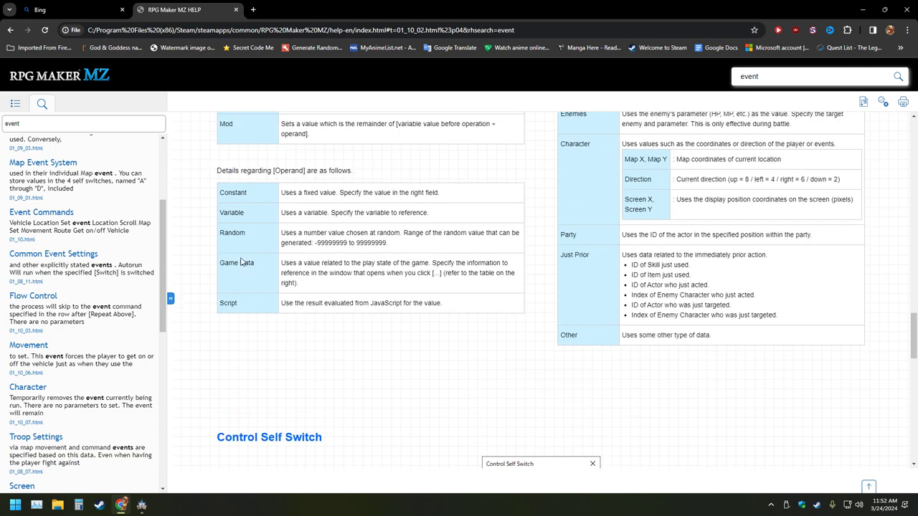
scroll(213, 279, up, 2)
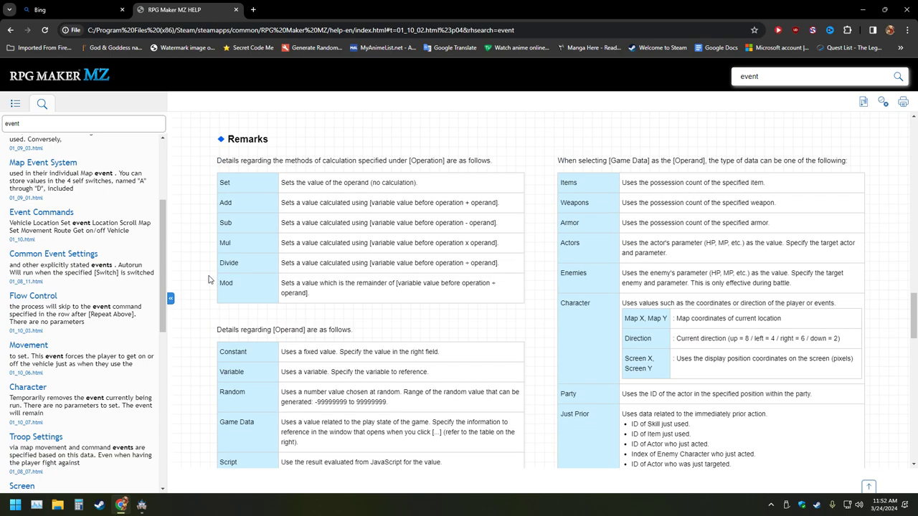
scroll(208, 279, down, 3)
scroll(209, 279, up, 6)
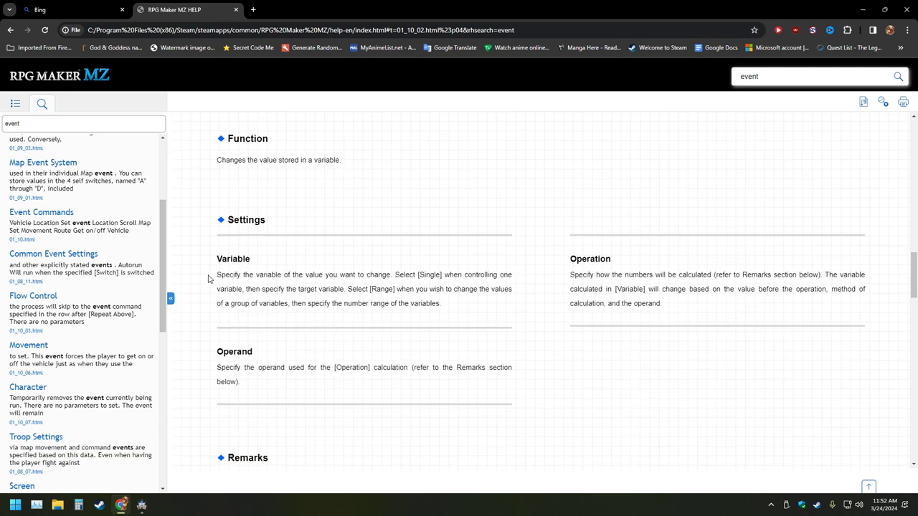
scroll(209, 280, down, 4)
scroll(208, 279, up, 5)
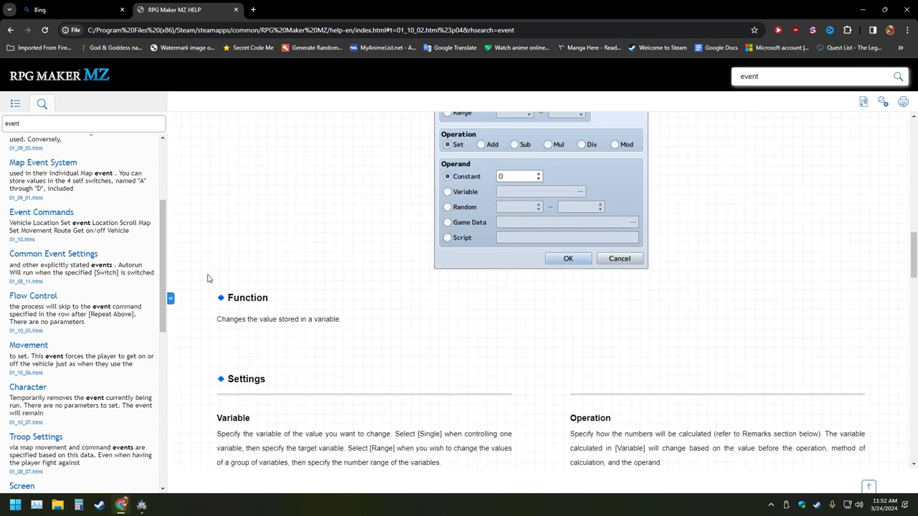
scroll(208, 280, up, 2)
scroll(208, 278, down, 2)
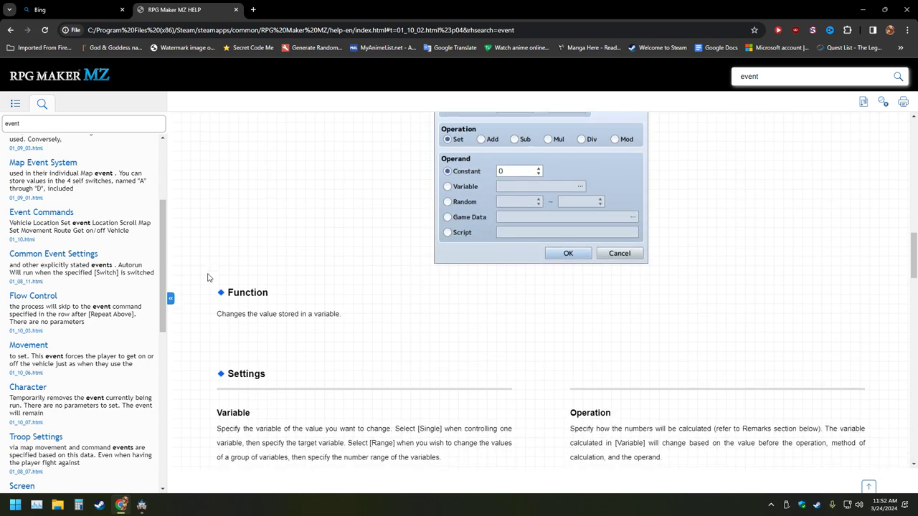
scroll(208, 277, up, 2)
click(10, 30)
click(10, 30)
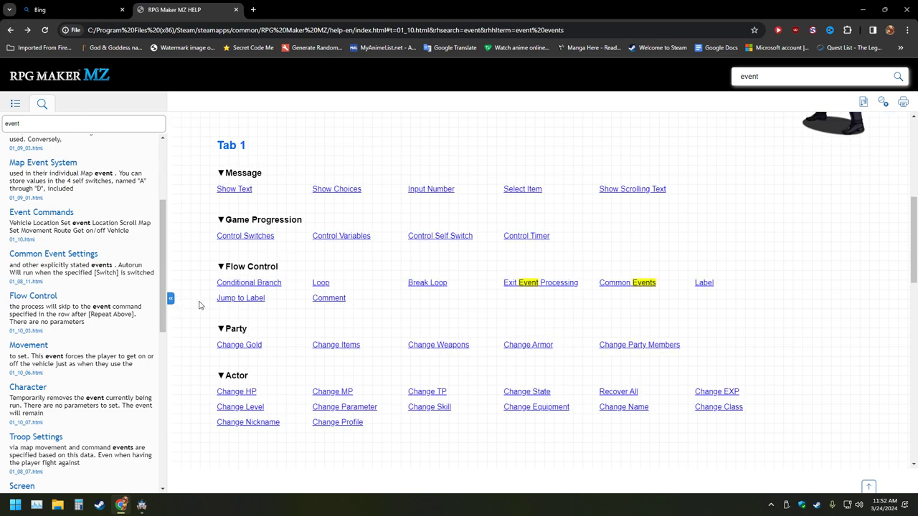
Step: Read the Show Scrolling Text help entry and return to the Event Commands list
click(641, 190)
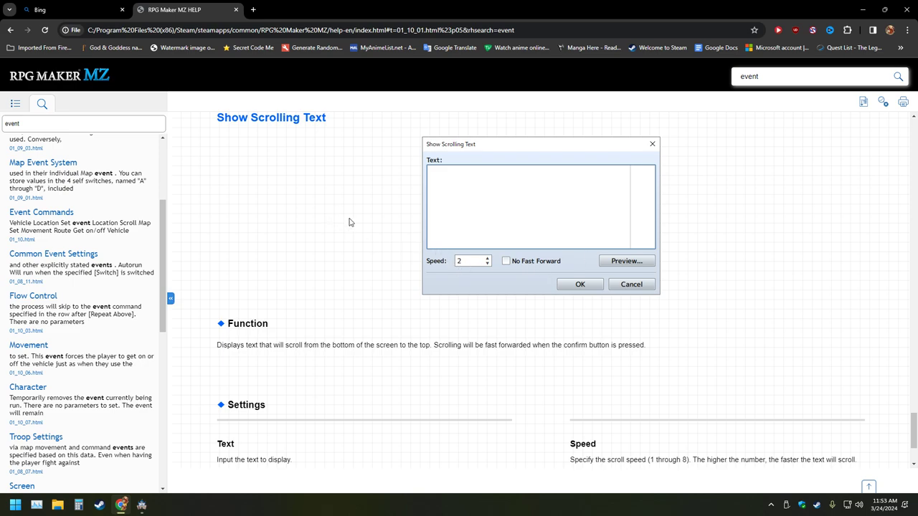
click(11, 30)
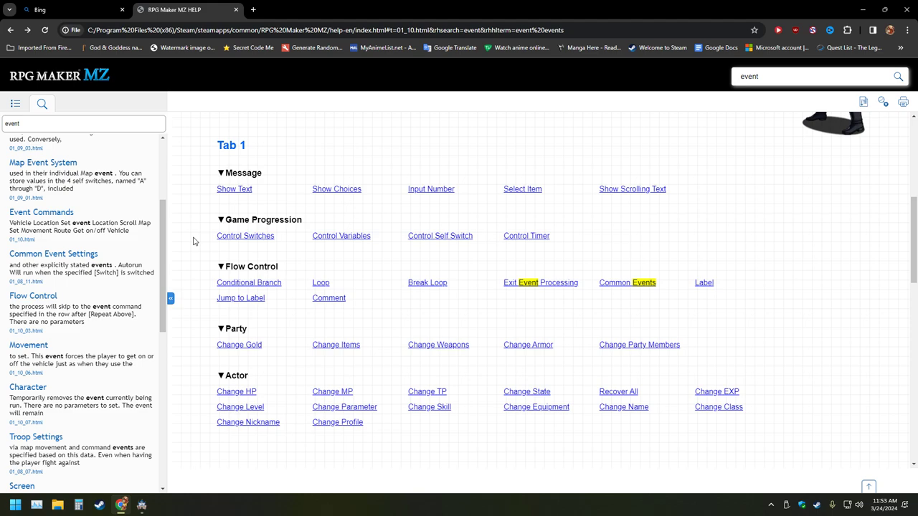
Step: Look through the Tab 1 and Tab 2 event commands and open the Loop help entry
scroll(192, 241, up, 5)
scroll(192, 241, down, 9)
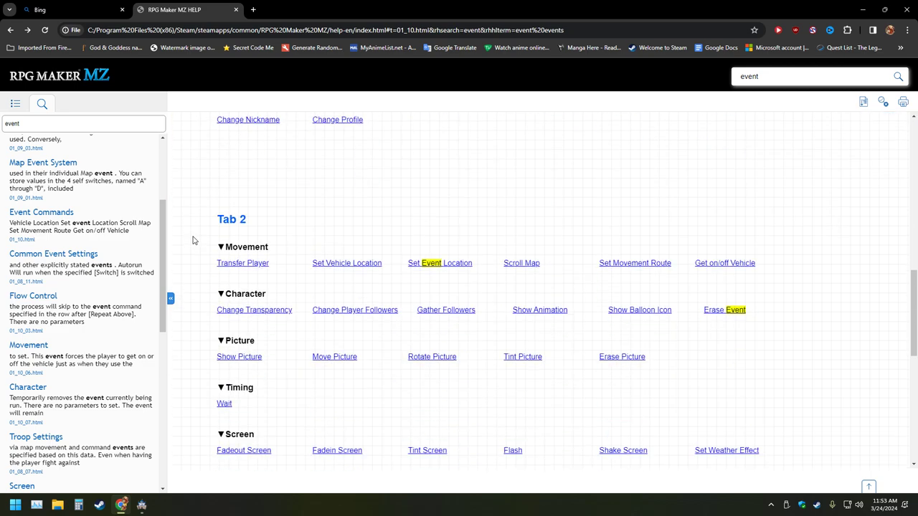
scroll(193, 241, down, 2)
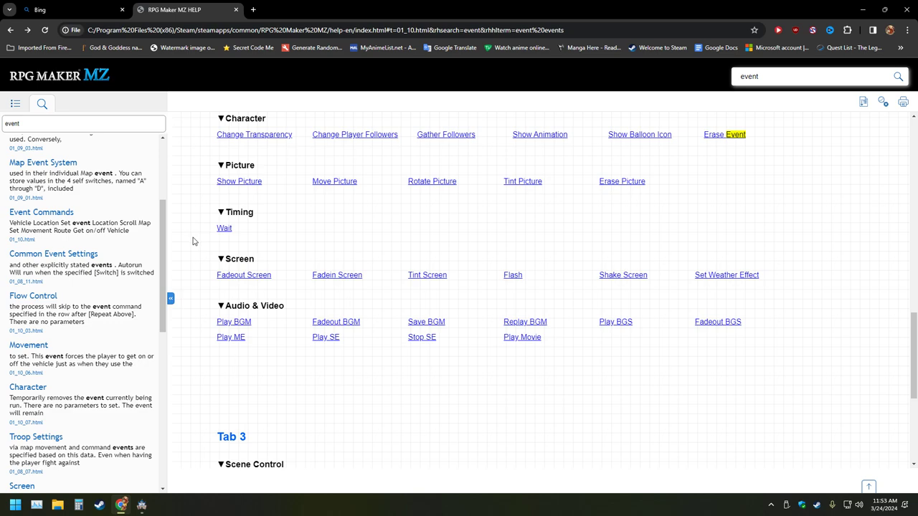
scroll(192, 241, up, 2)
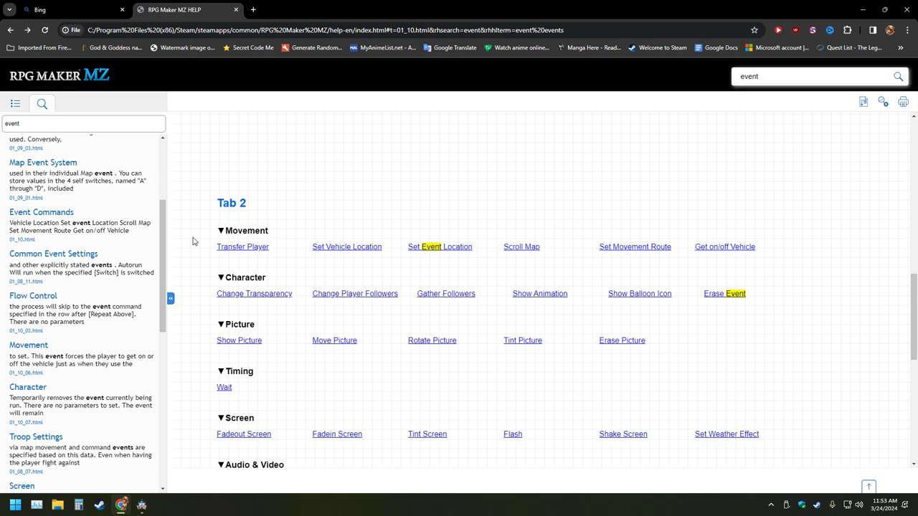
scroll(192, 241, up, 6)
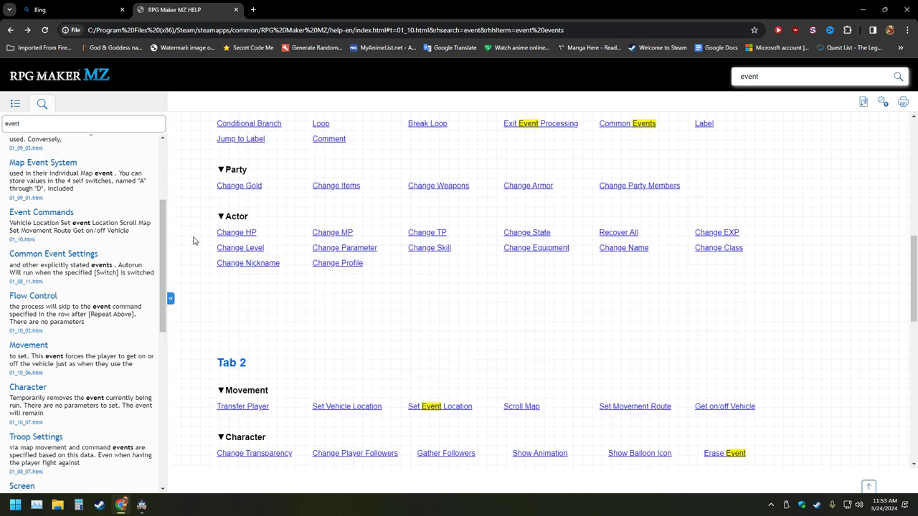
scroll(192, 241, down, 2)
scroll(192, 241, down, 2)
scroll(192, 241, up, 2)
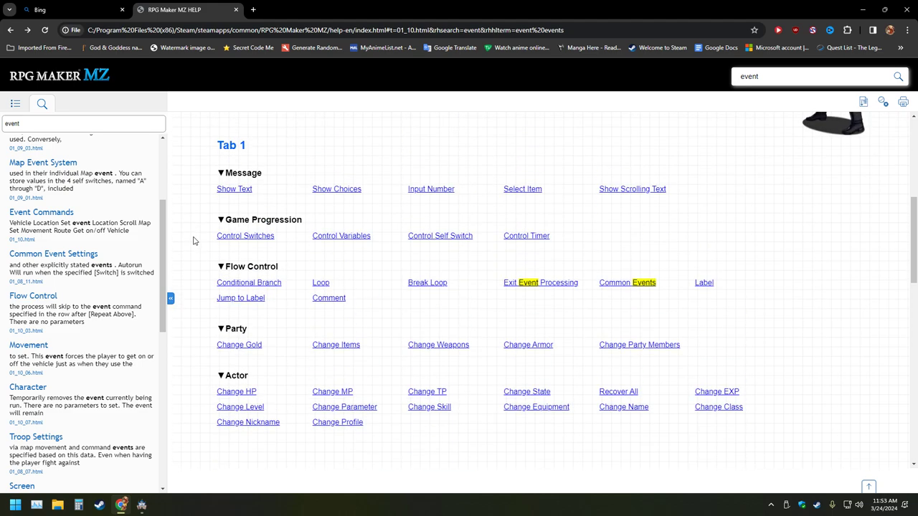
click(319, 283)
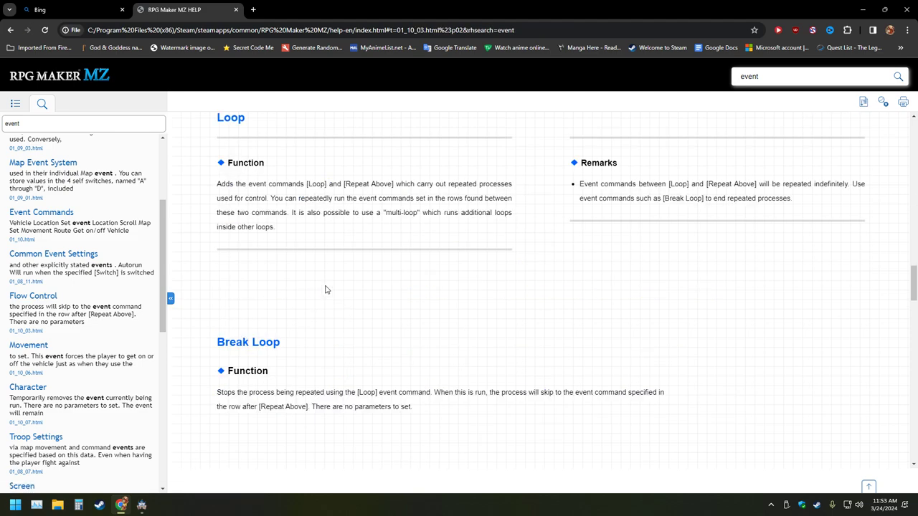